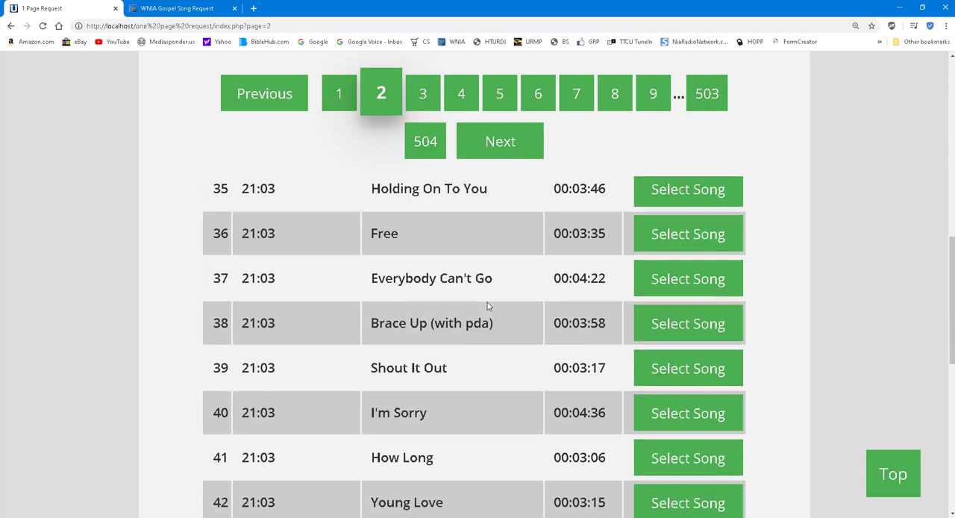
scroll(498, 326, "down", 1)
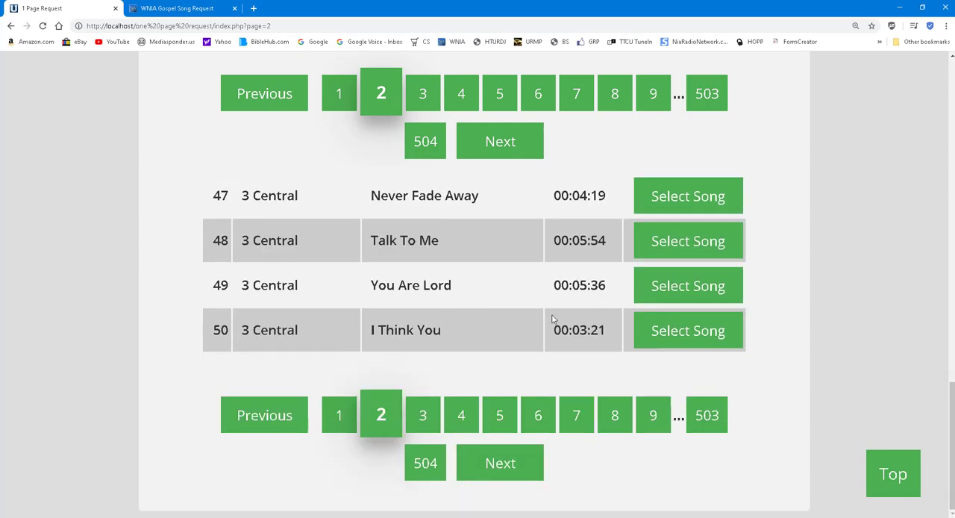
Look over page 2 of the song list and search the track requests for "james"
scroll(553, 327, "up", 15)
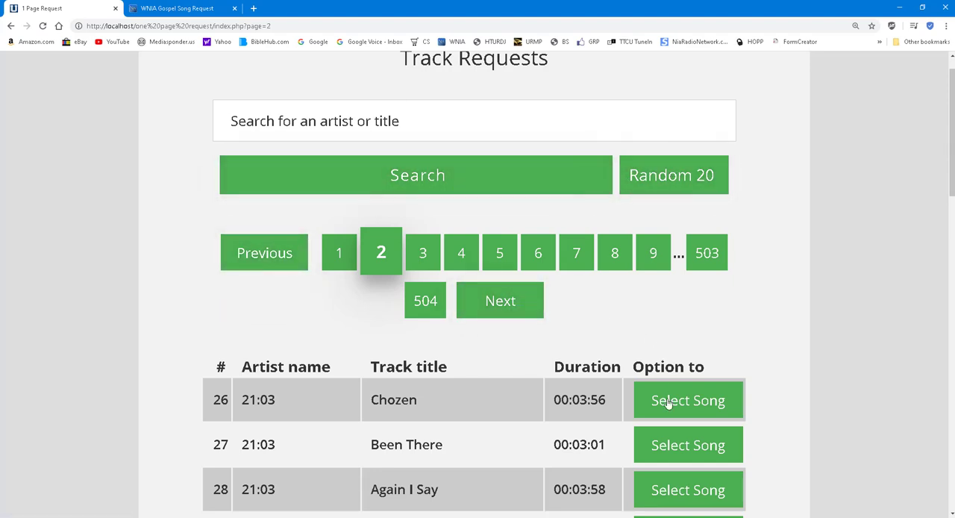
scroll(773, 306, "down", 1)
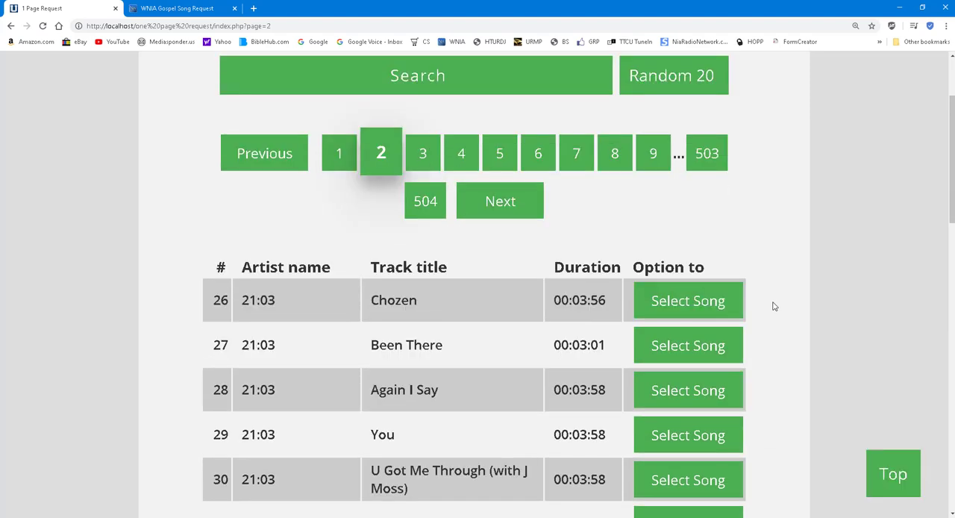
scroll(774, 306, "up", 2)
left_click(424, 147)
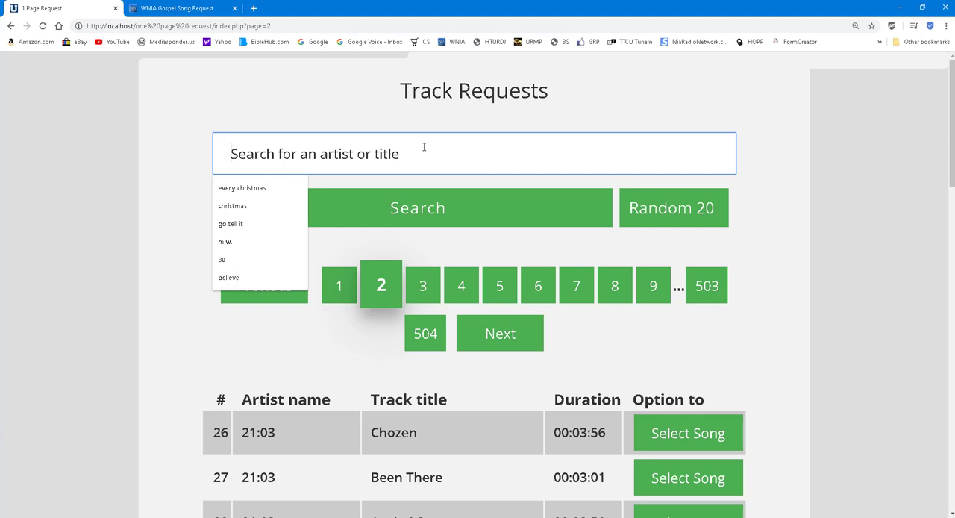
type("james")
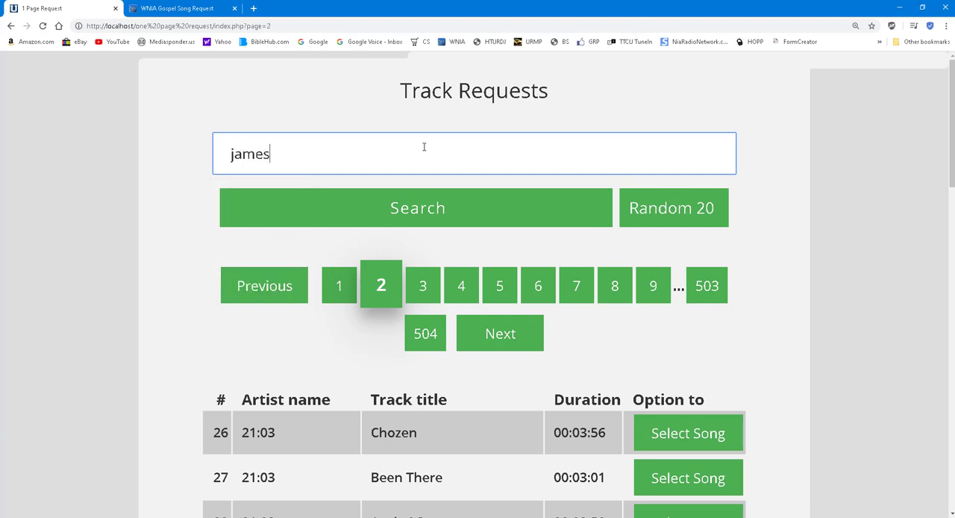
key("Return")
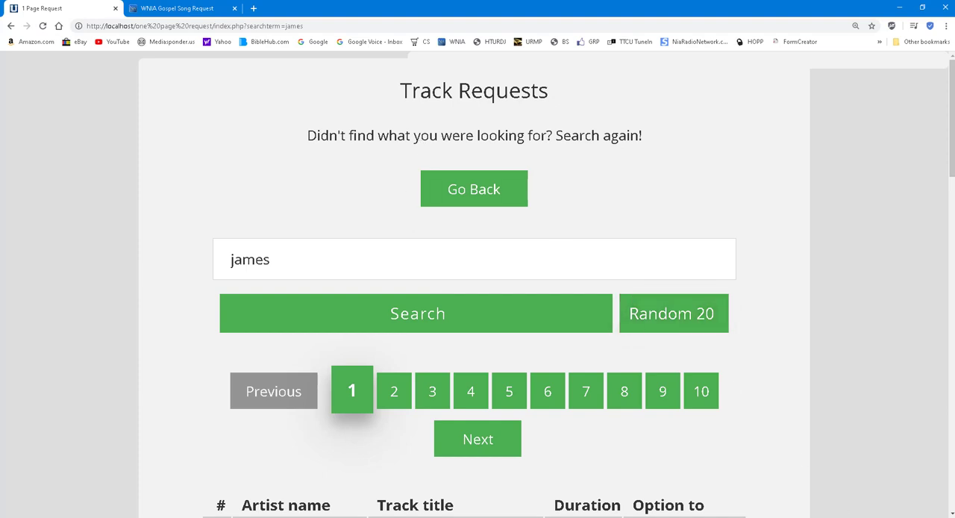
Switch to the WNIA Gospel Radio remote session, maximize it and minimize the Remote Support window
left_click(856, 517)
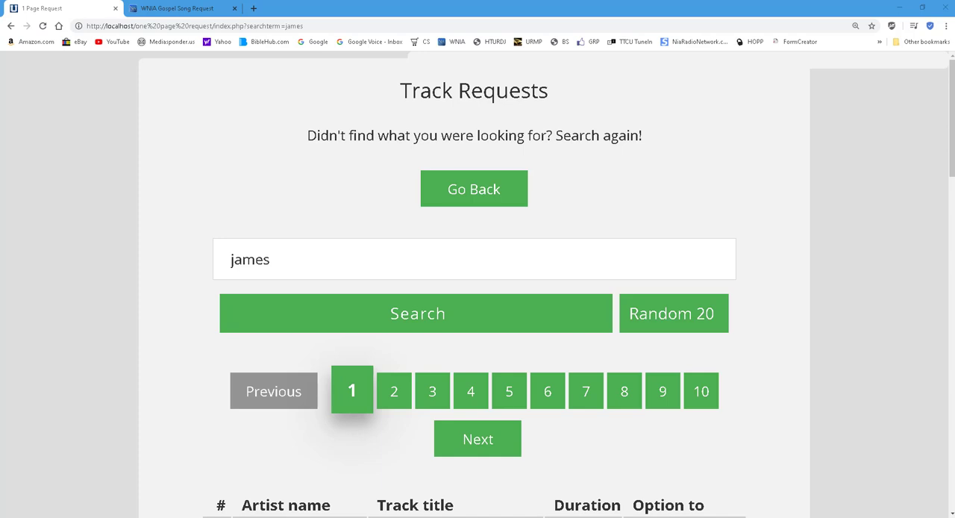
left_click_drag(0, 284, 416, 108)
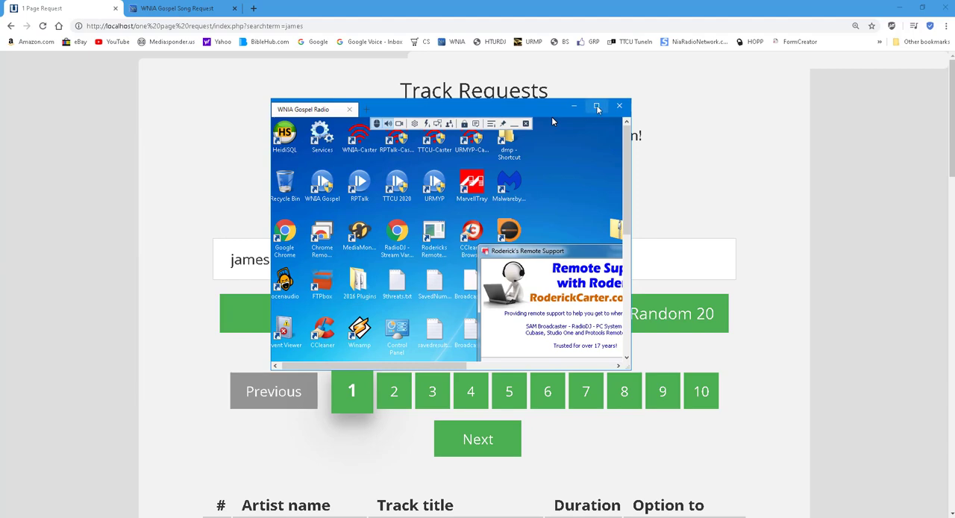
left_click(596, 106)
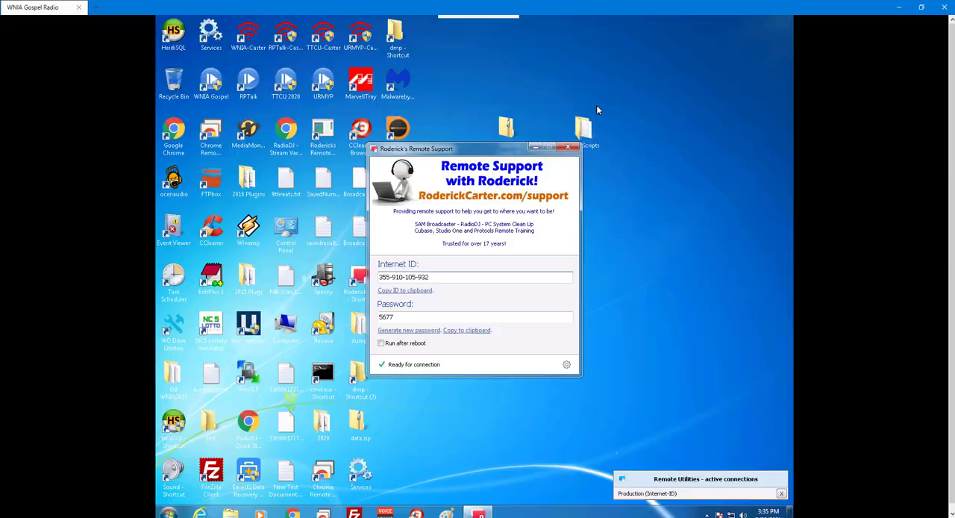
left_click(537, 148)
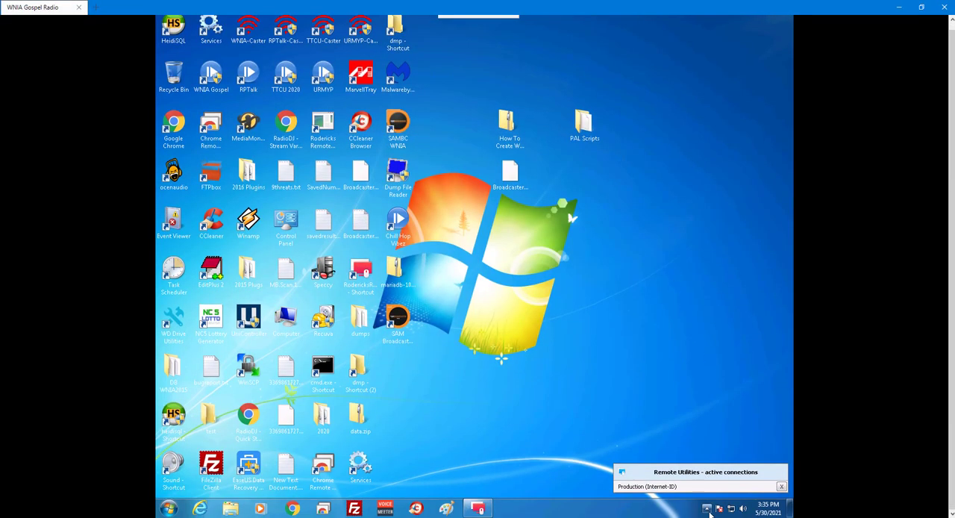
Bring up the hidden WNIA Gospel RadioDJ player on the remote desktop
left_click(708, 509)
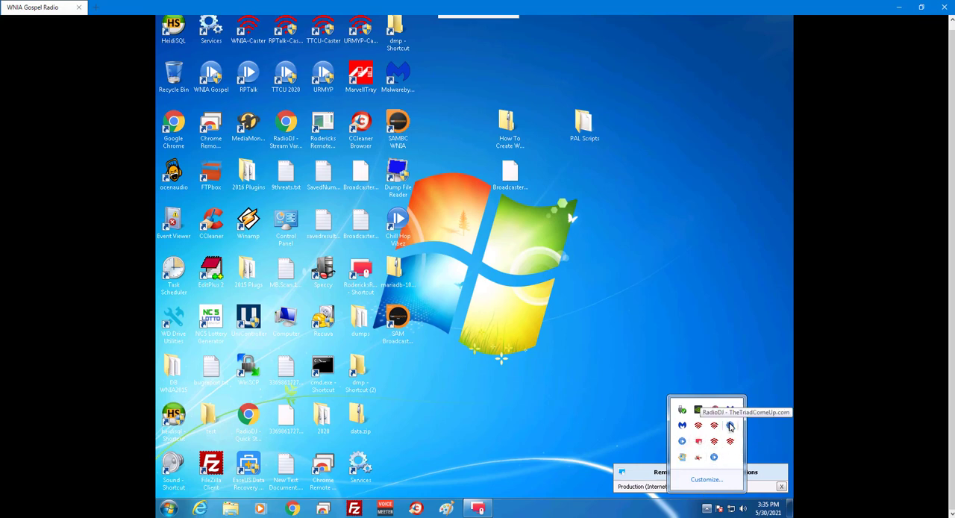
left_click(714, 458)
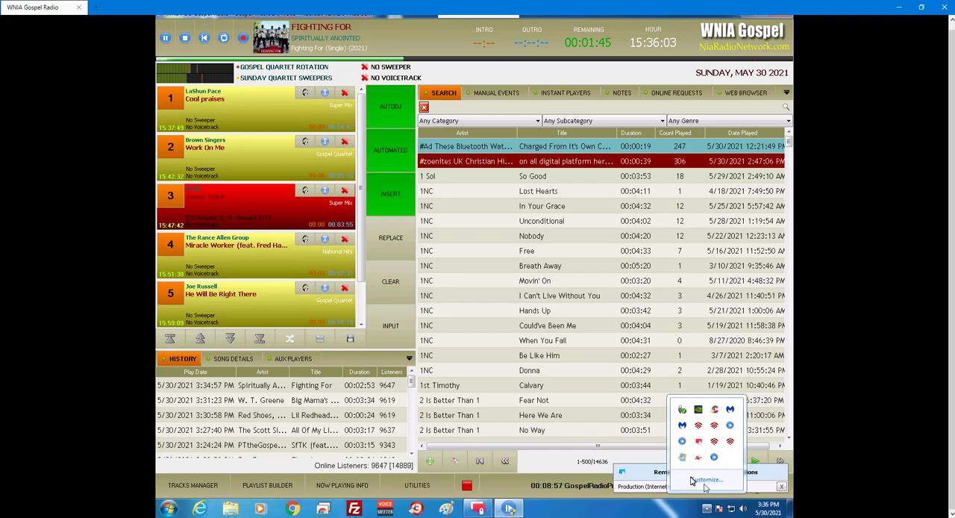
left_click(707, 510)
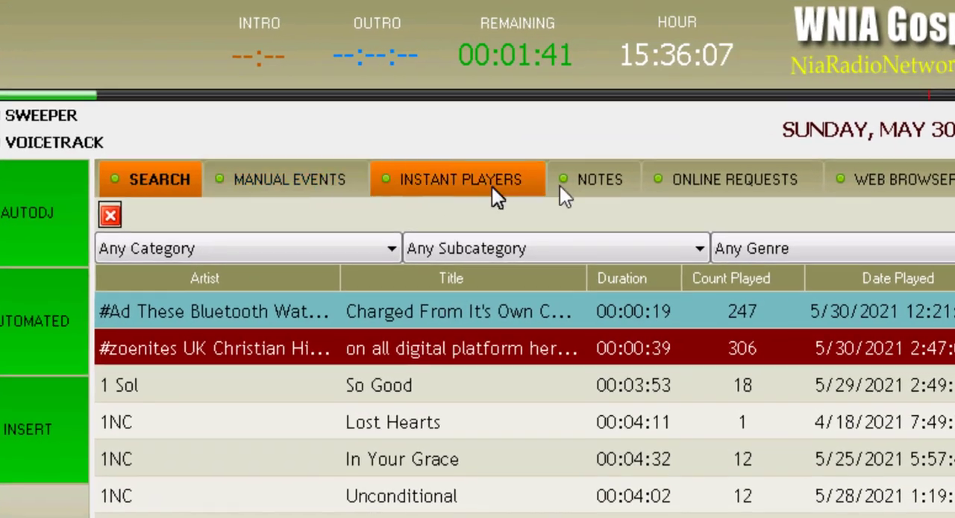
Show RadioDJ's online requests and move the Remote Utilities connections notice off the request controls
left_click(721, 165)
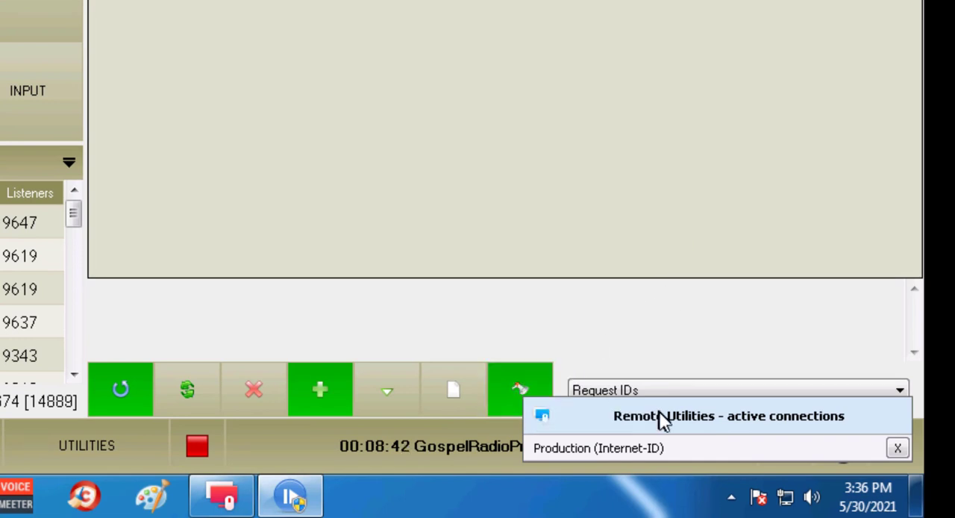
left_click_drag(660, 422, 631, 186)
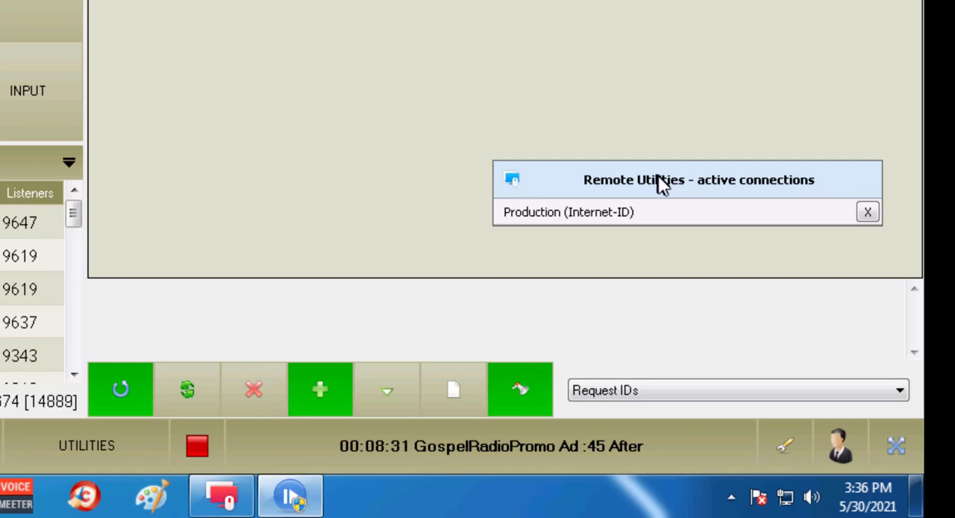
left_click_drag(662, 184, 707, 253)
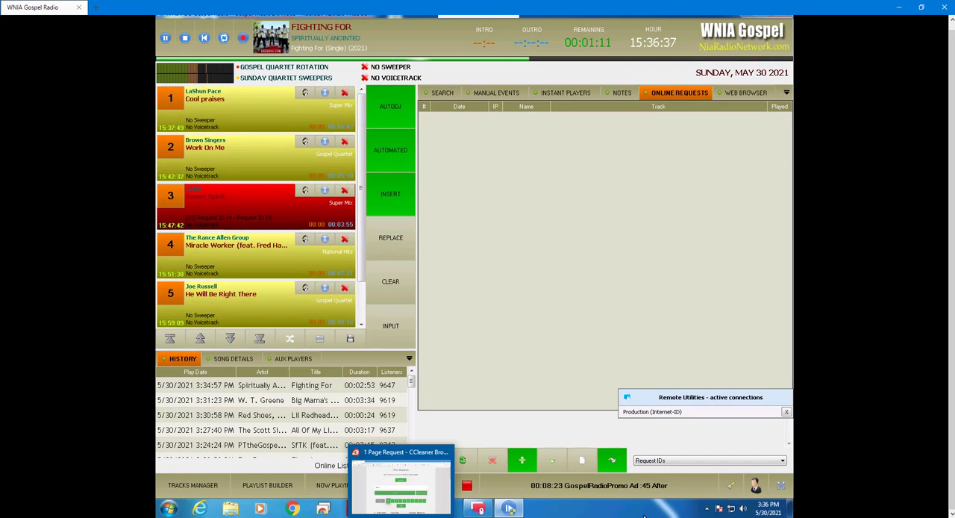
Switch back to the browser's Track Requests page, rerun the "james" search and select the song Eddie James - Freedom
left_click(402, 515)
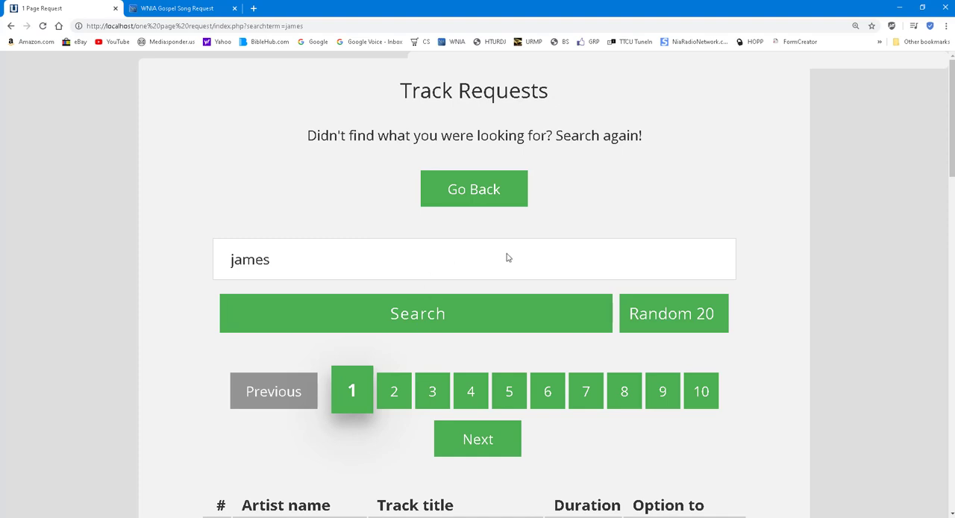
scroll(721, 232, "down", 2)
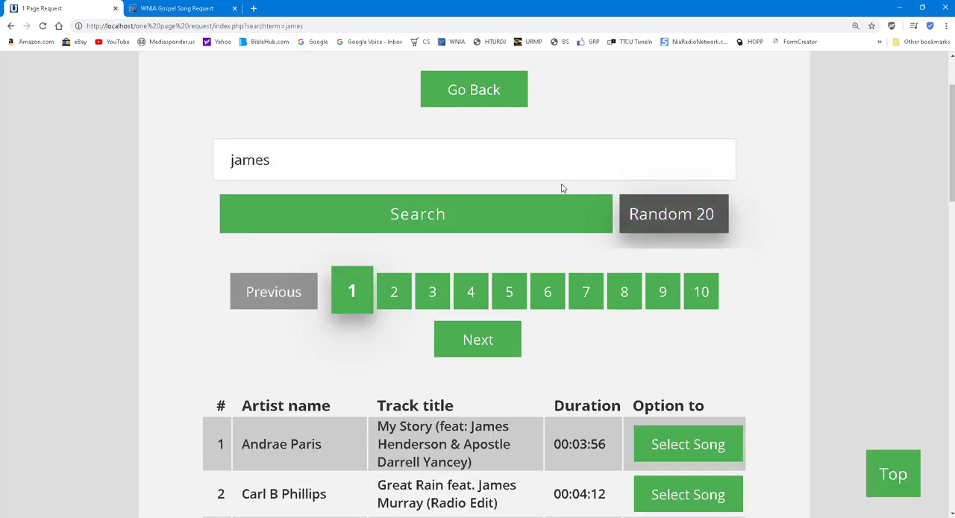
left_click(420, 213)
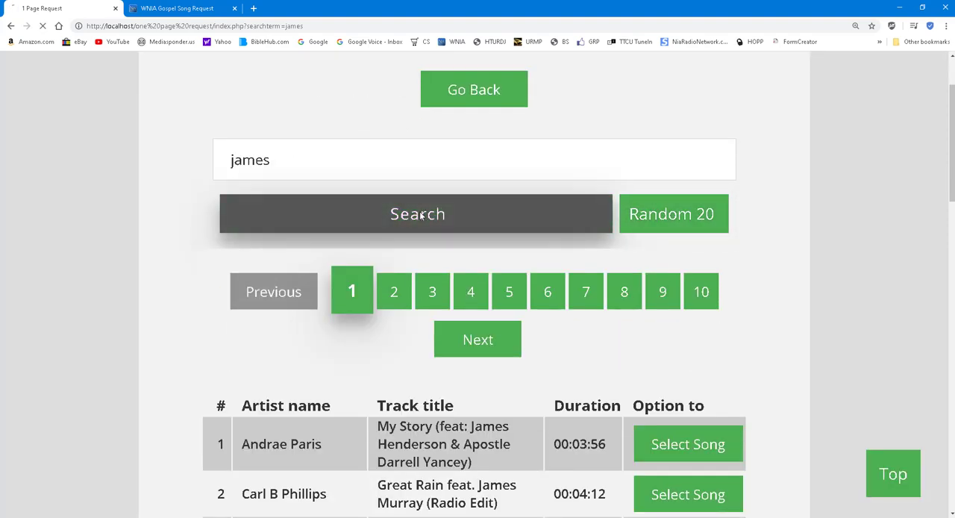
scroll(776, 207, "down", 4)
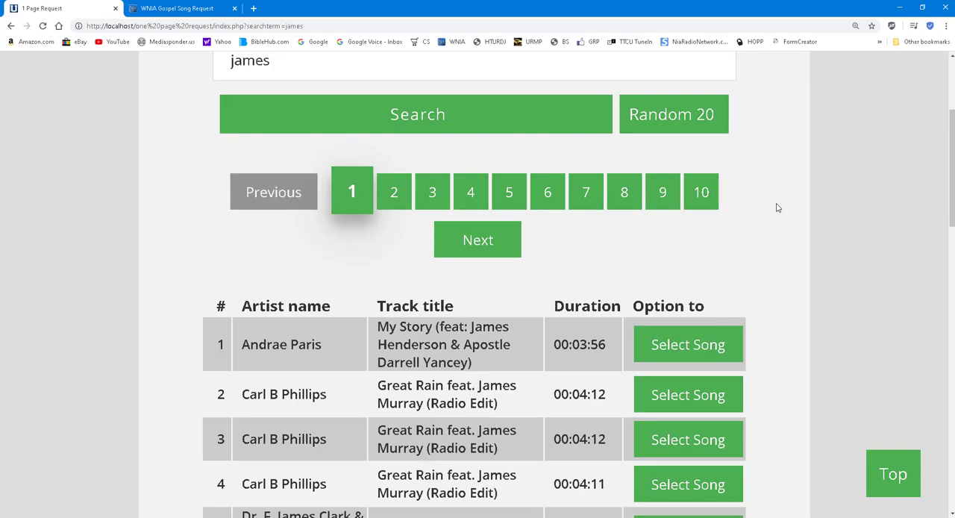
scroll(776, 206, "down", 2)
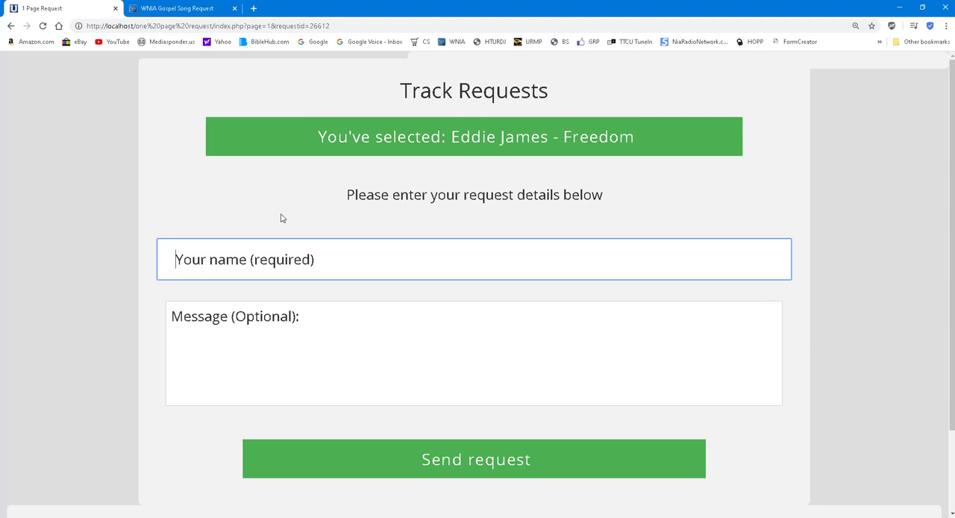
Enter the requester's name, leave the message empty and send the song request
left_click(312, 270)
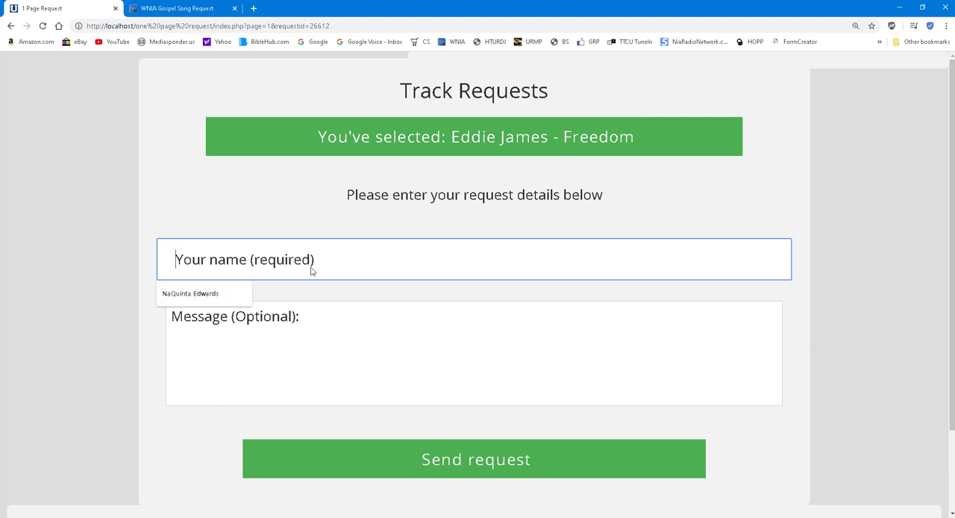
type("Amanda")
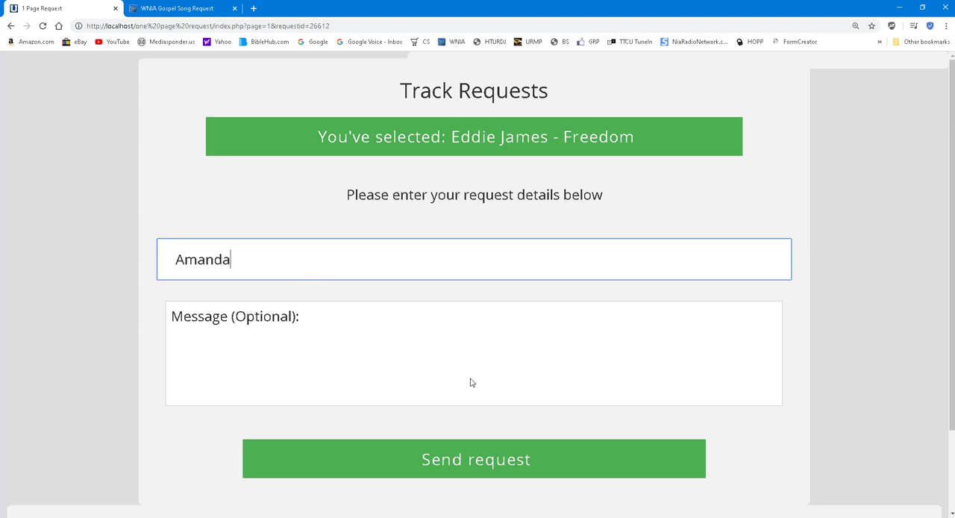
left_click(494, 459)
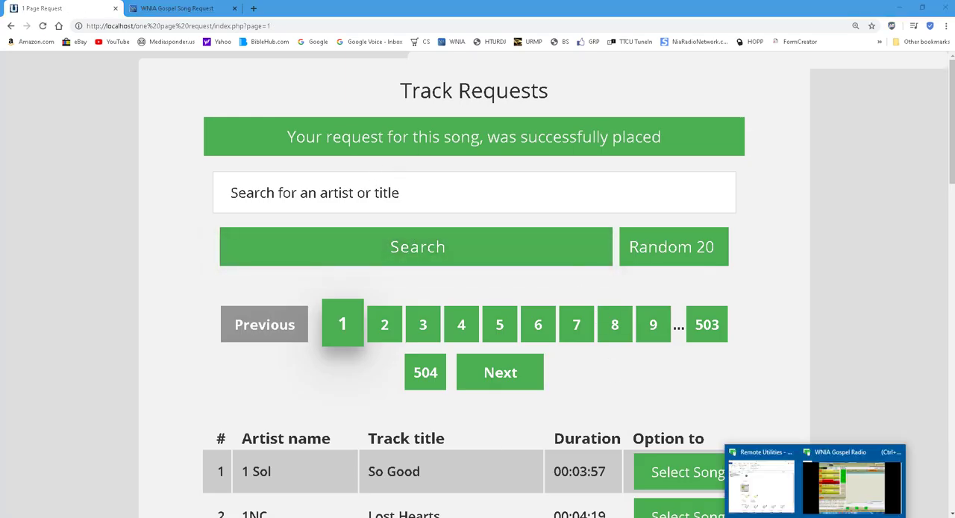
Switch to the WNIA Gospel Radio remote session and check the RadioDJ playlist for the requested song Freedom
left_click(844, 461)
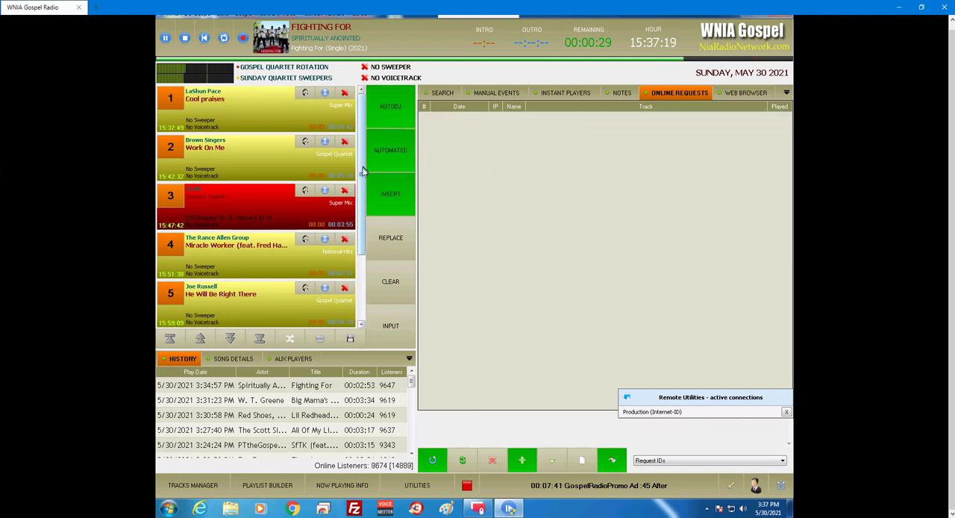
left_click_drag(362, 173, 362, 239)
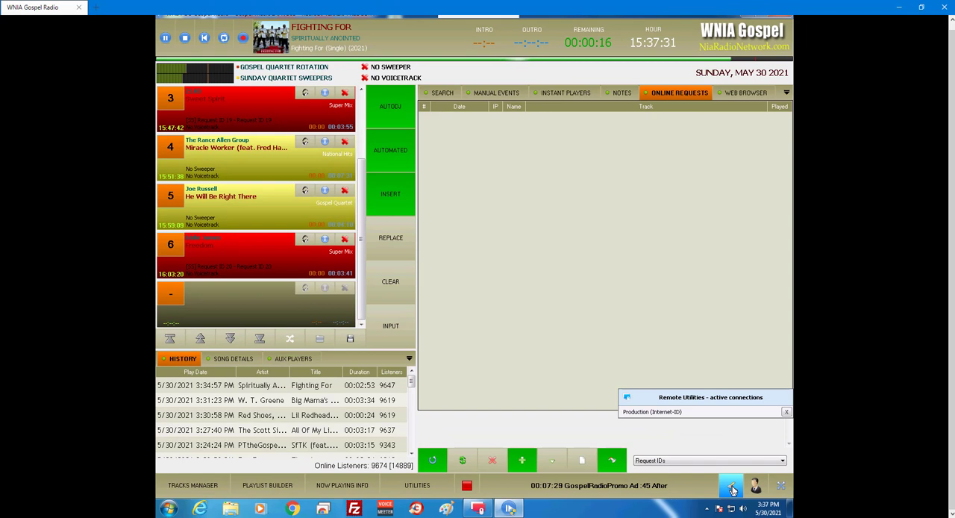
Review the track type colors in RadioDJ's color editor, including Request, and close the editor and configuration
left_click(732, 486)
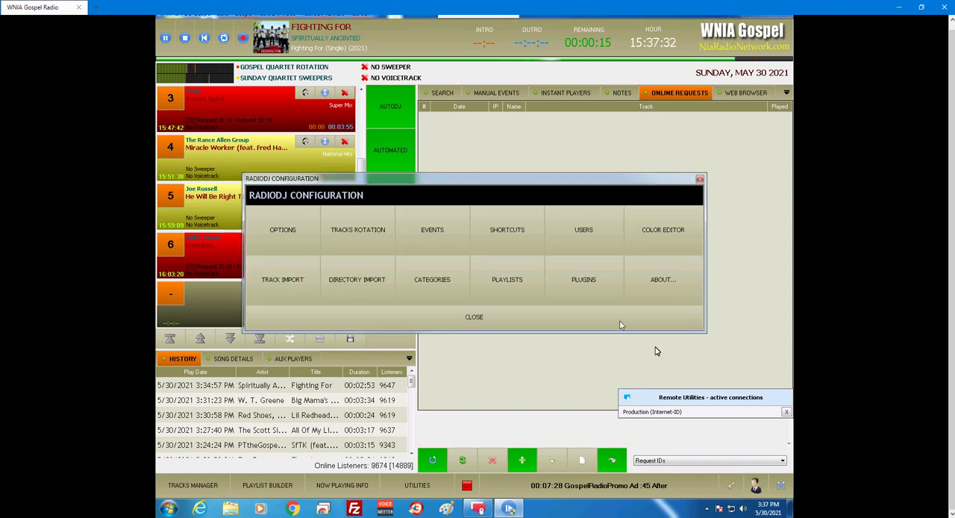
left_click(671, 223)
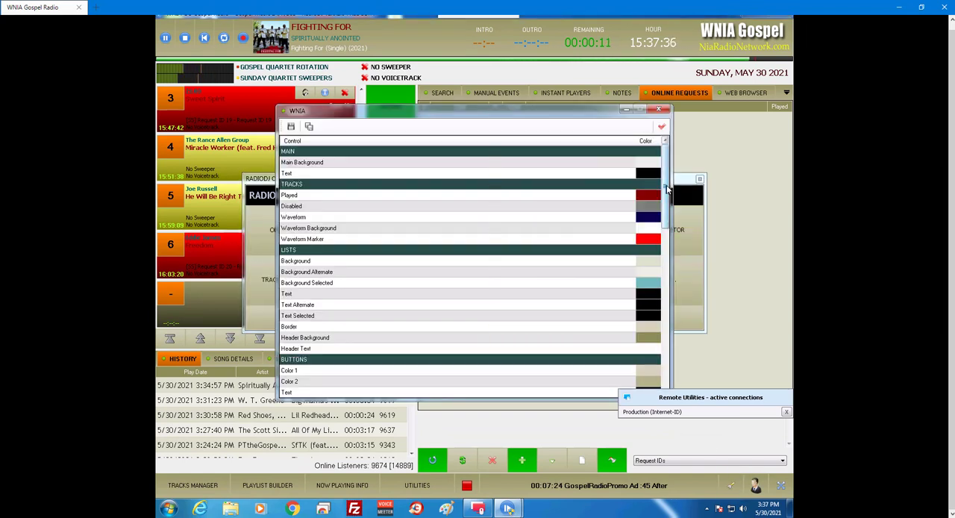
left_click_drag(668, 191, 672, 403)
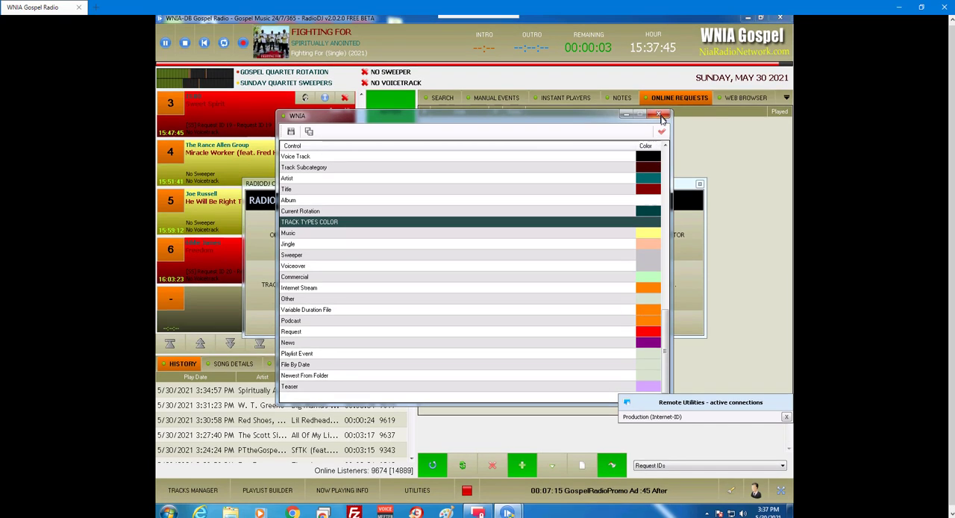
left_click(662, 127)
left_click(700, 185)
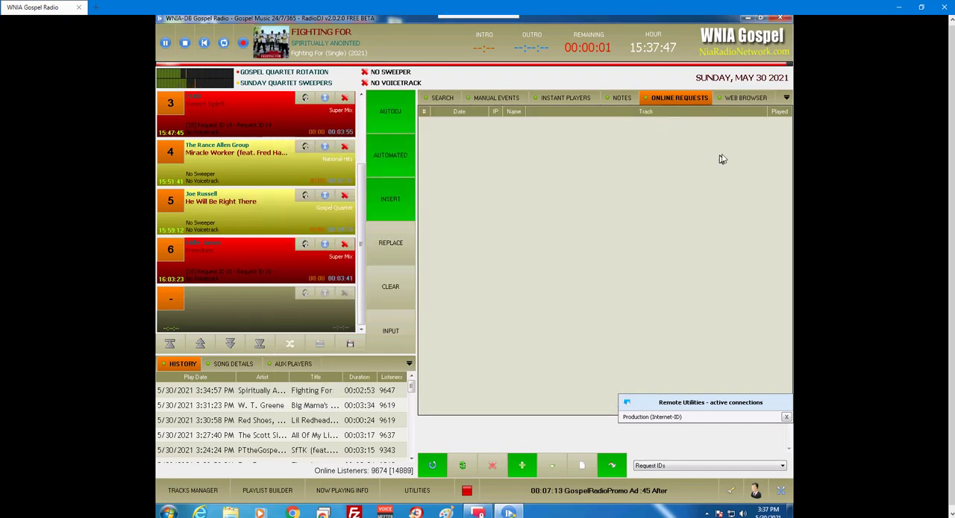
Return to the browser's Track Requests page and look through page 1 for songs marked as in the playlist
left_click(901, 8)
scroll(866, 171, "down", 3)
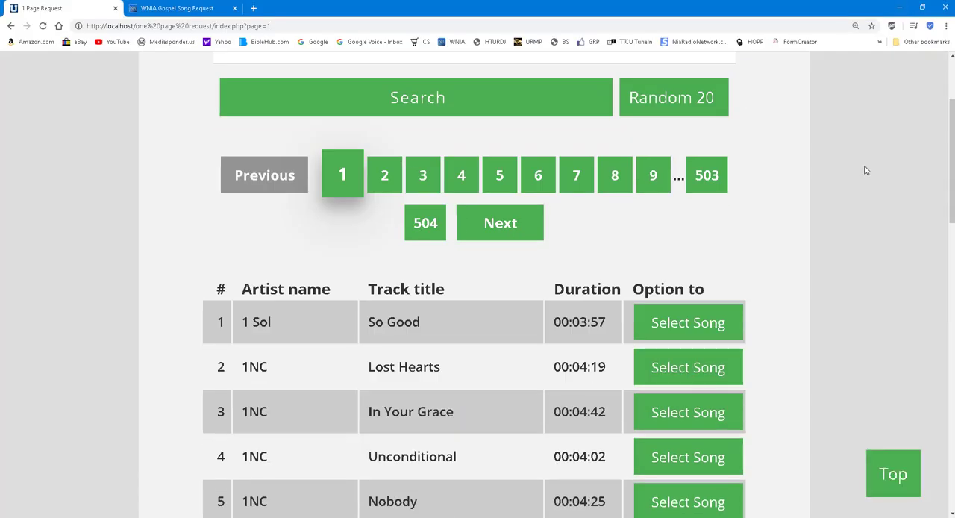
scroll(866, 177, "down", 6)
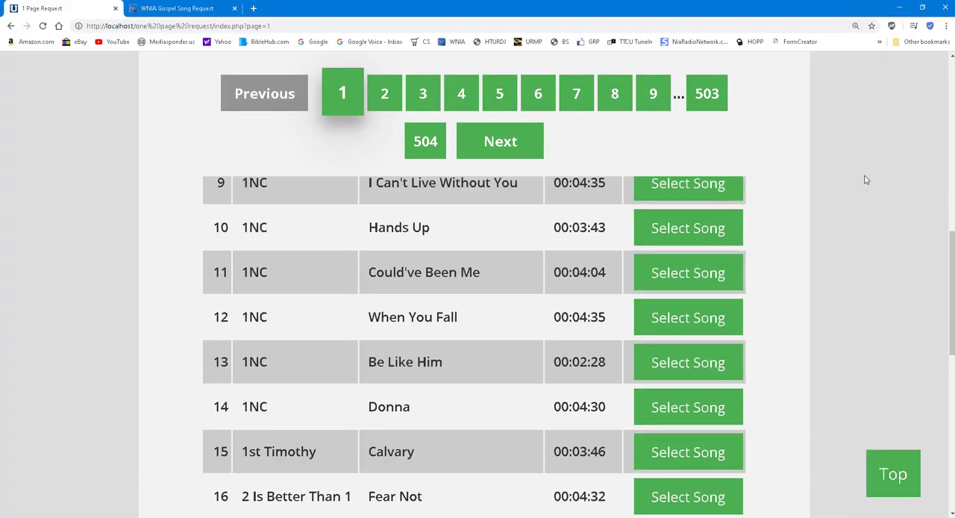
scroll(866, 183, "down", 2)
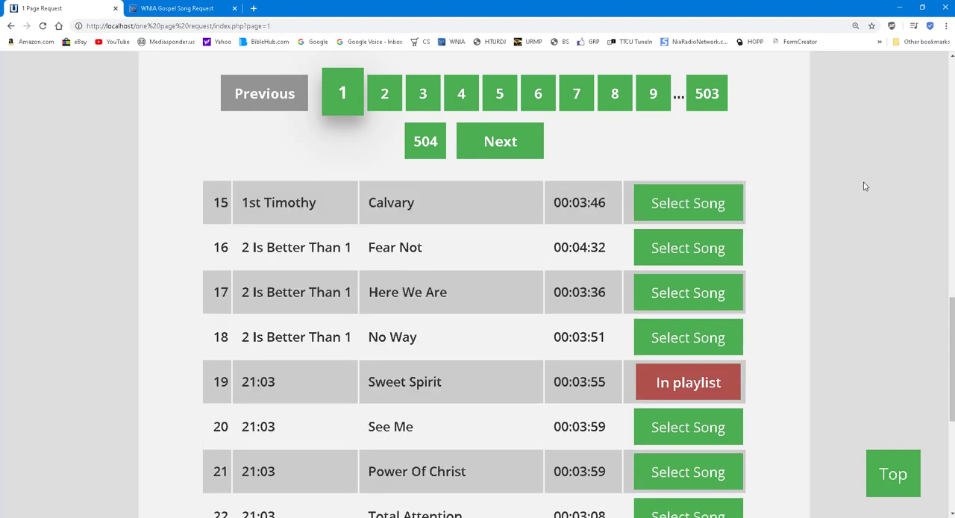
scroll(864, 189, "down", 2)
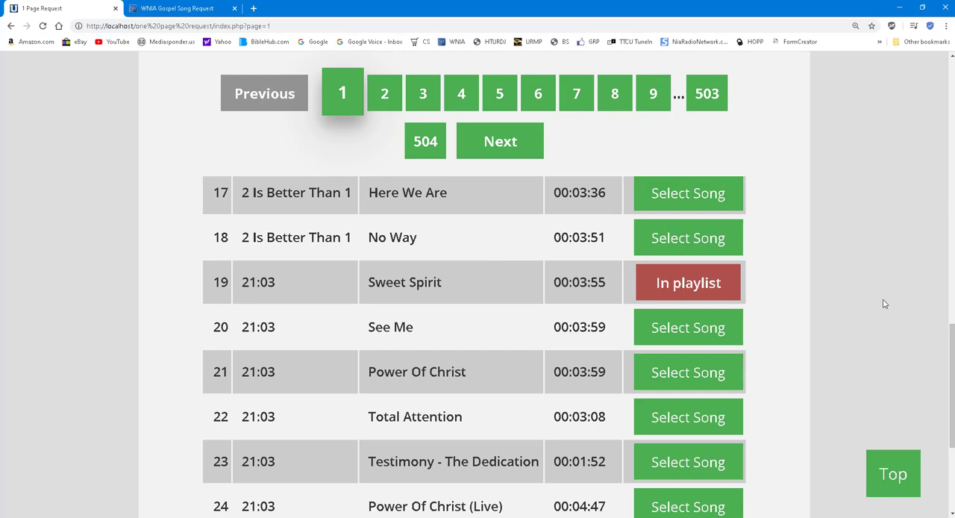
scroll(884, 304, "down", 3)
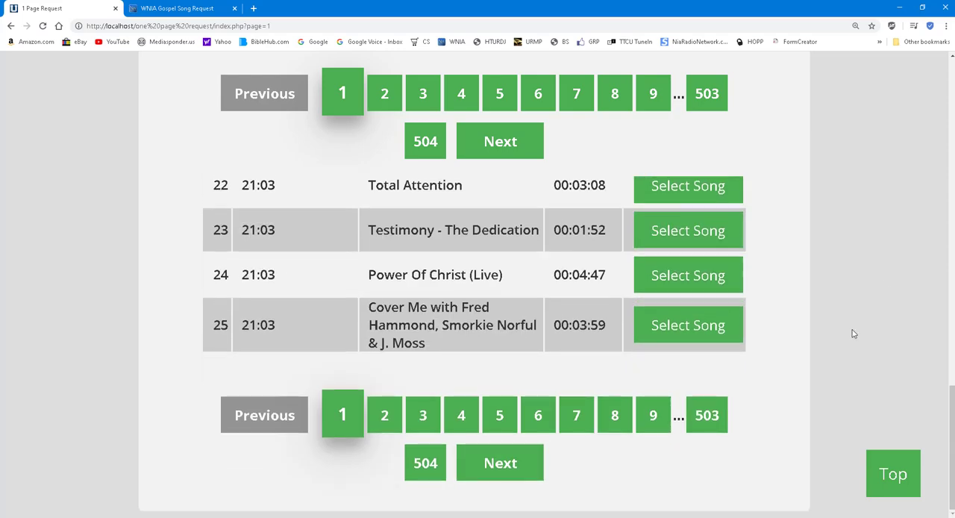
Switch to the WNIA Gospel Song Request page and look through its song list with album covers and request options
scroll(853, 333, "up", 15)
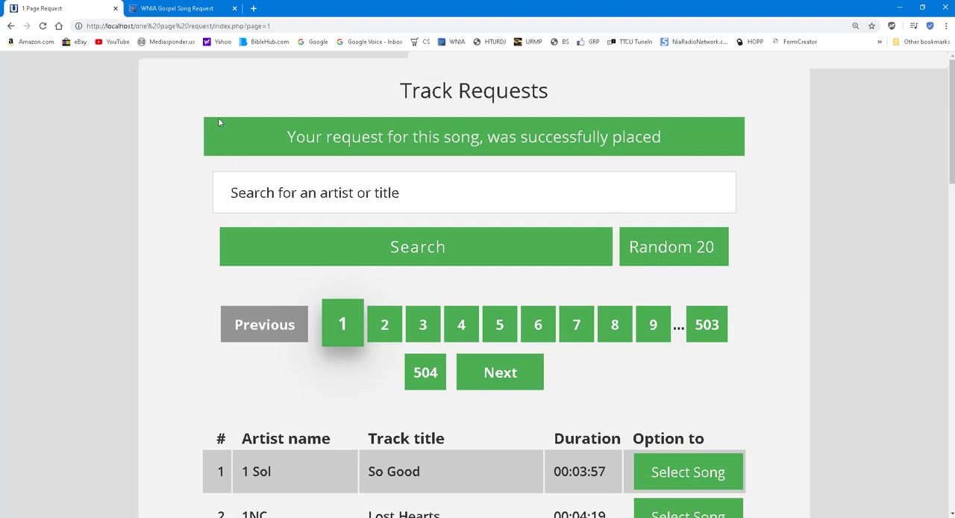
left_click(180, 8)
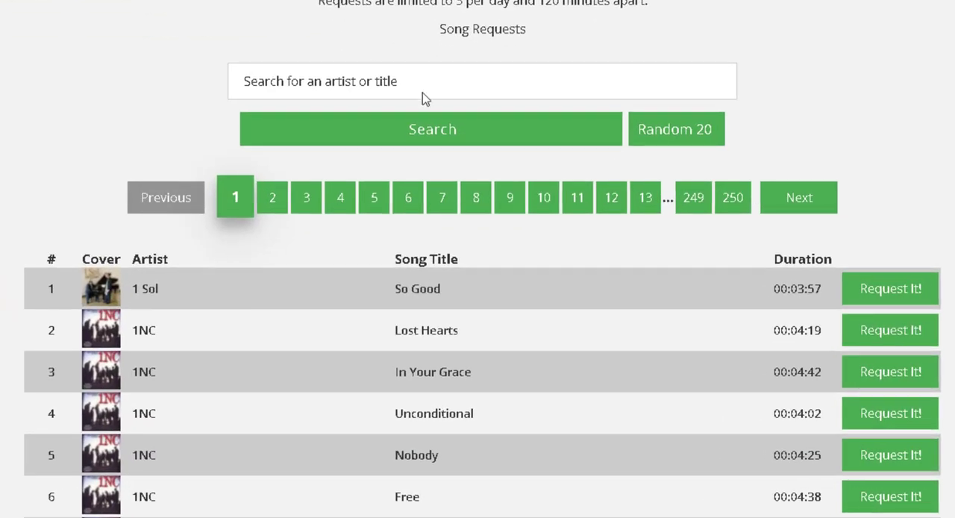
scroll(478, 336, "down", 1)
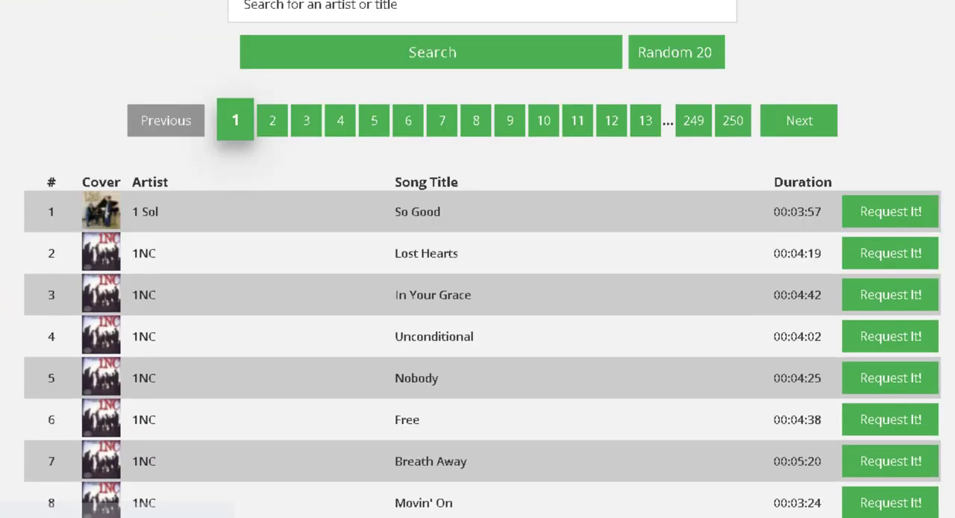
scroll(478, 336, "down", 1)
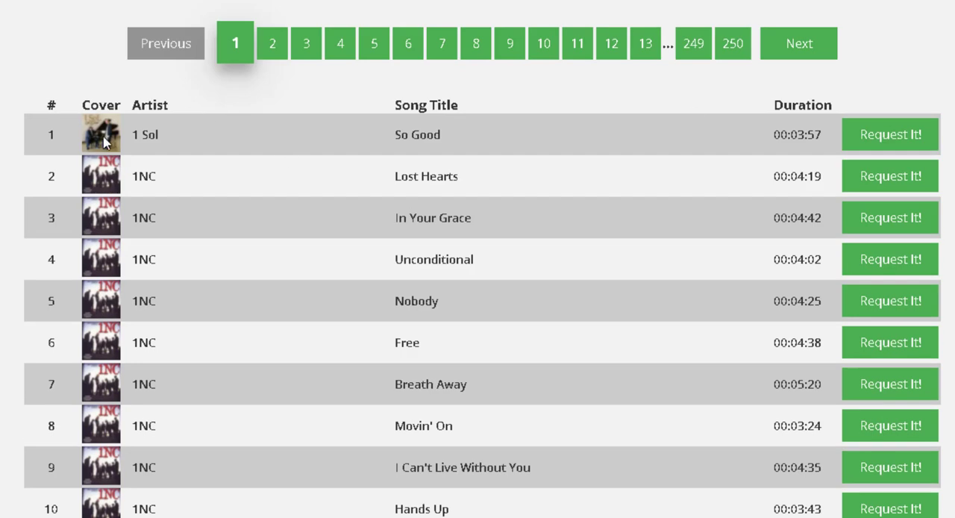
scroll(127, 373, "down", 12)
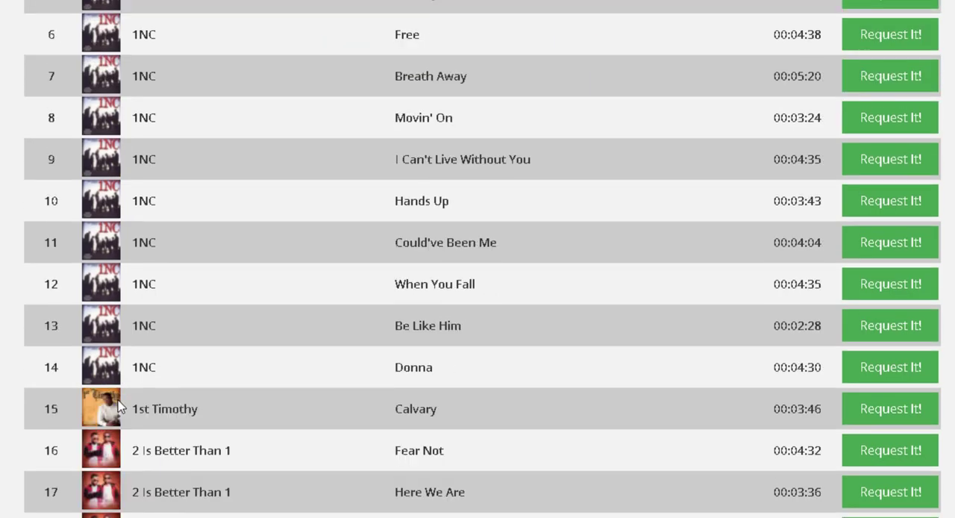
scroll(133, 444, "down", 5)
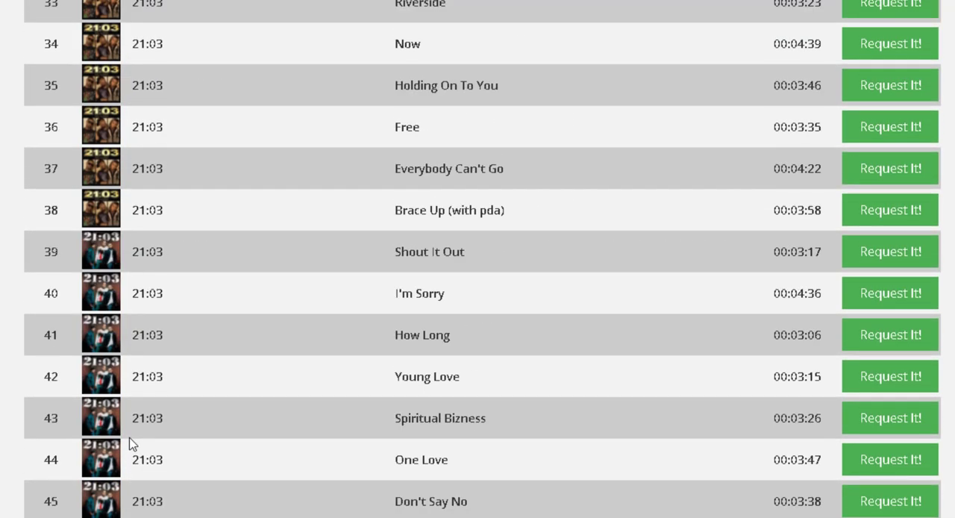
scroll(144, 450, "up", 10)
scroll(321, 464, "up", 10)
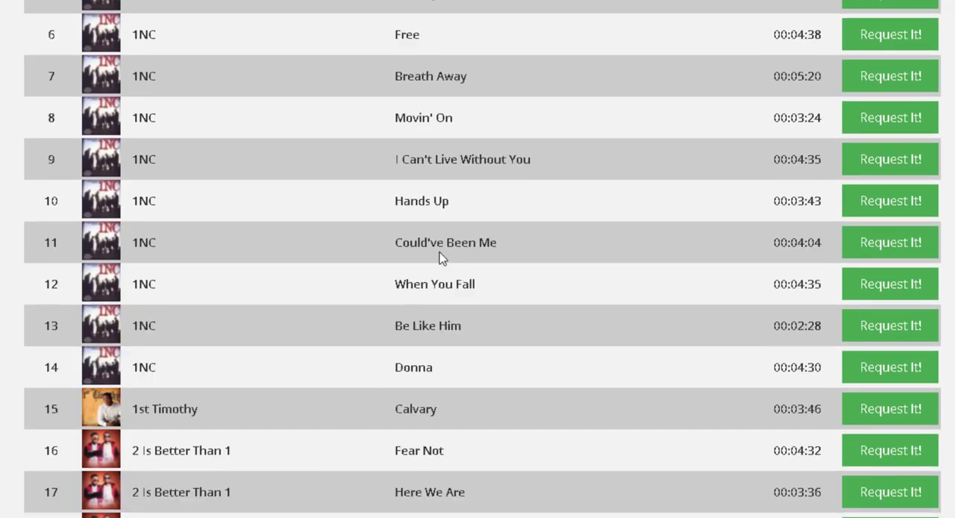
left_click(895, 99)
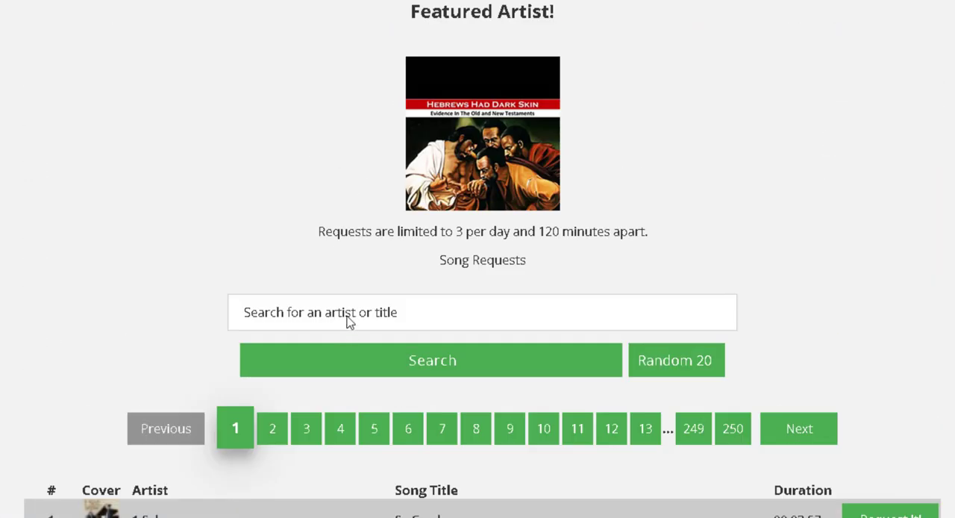
Search the WNIA song list for "james"
left_click(349, 320)
type("james")
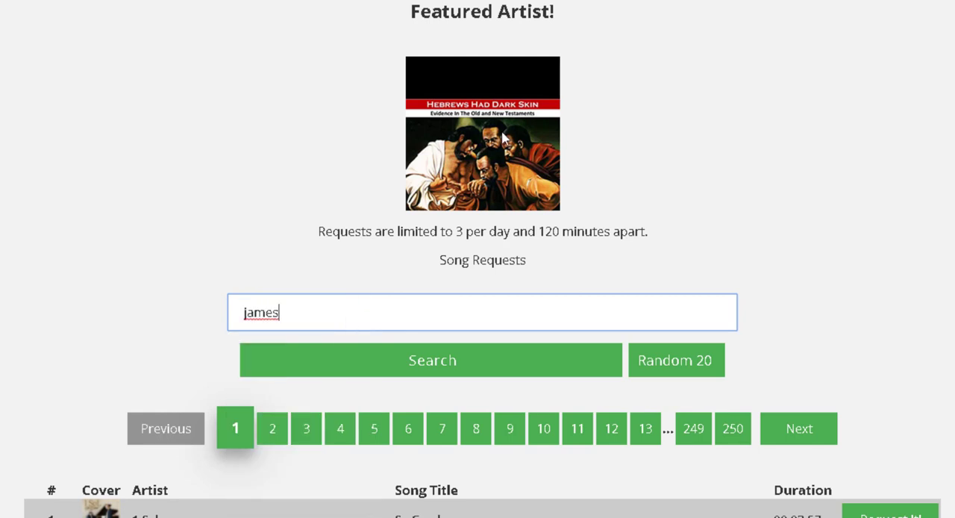
scroll(593, 164, "down", 3)
left_click(562, 142)
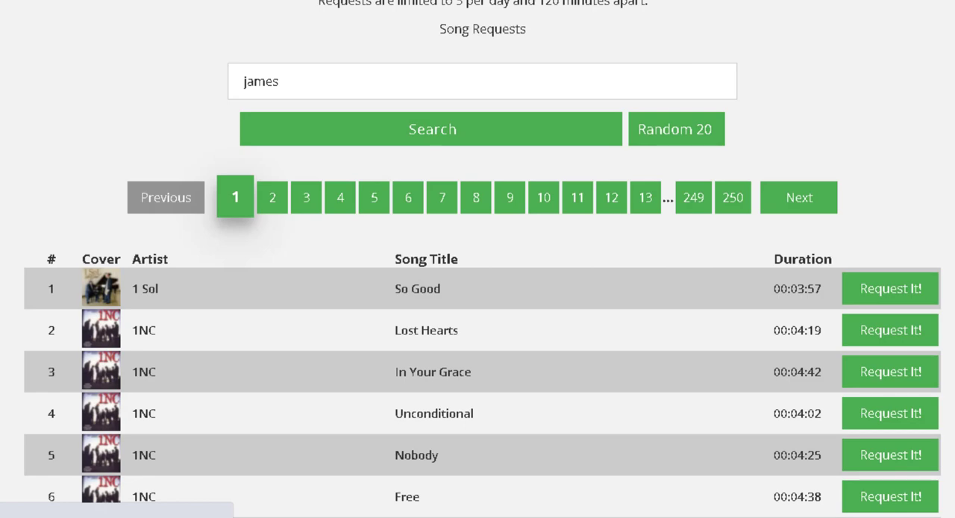
scroll(477, 259, "down", 20)
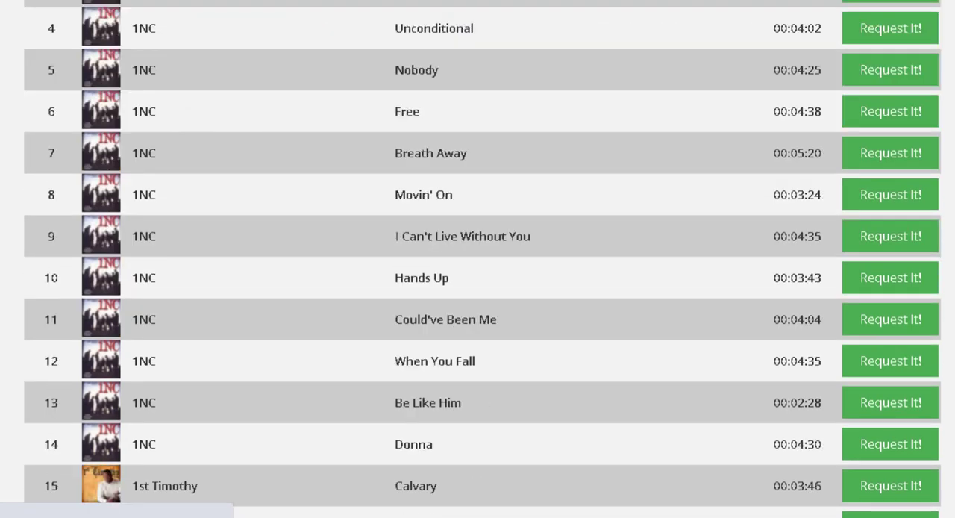
scroll(477, 259, "down", 10)
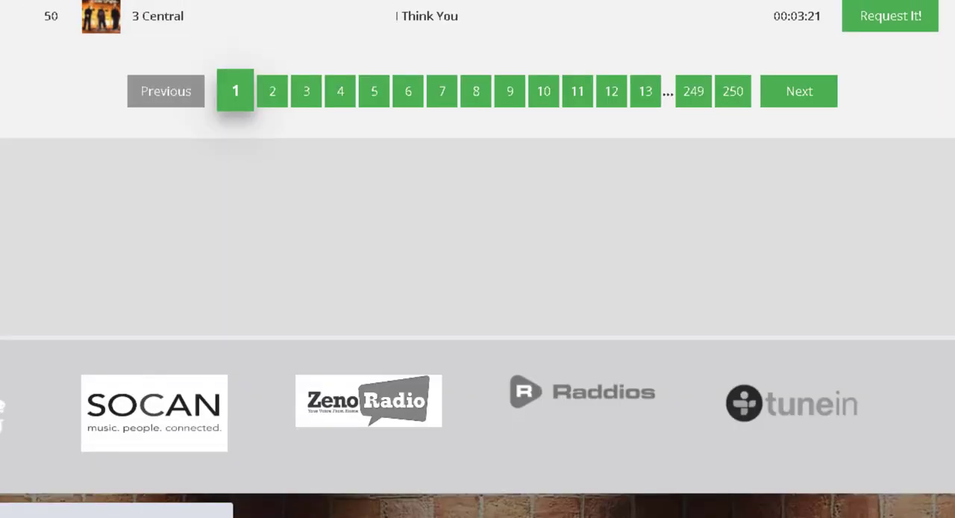
Look through the search results for songs marked Must Wait and request Freedom by Eddie James
scroll(478, 259, "up", 7)
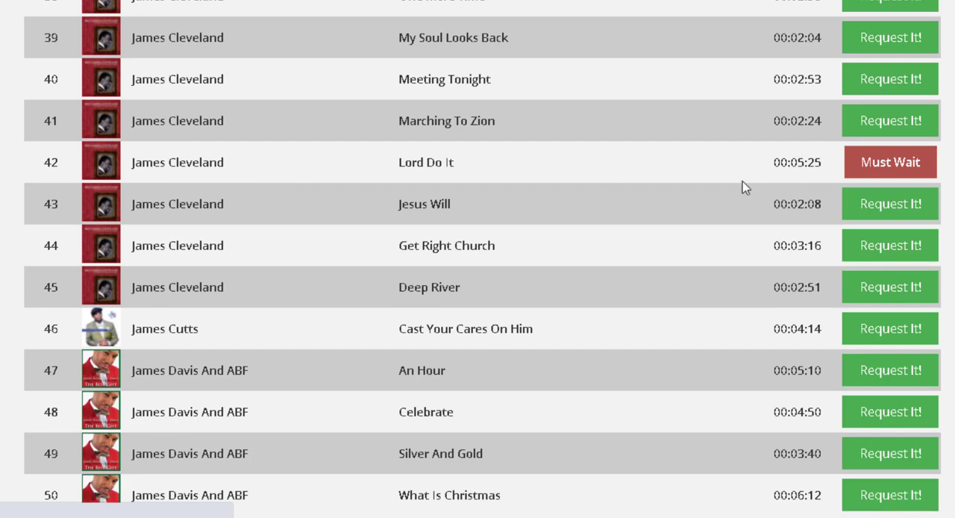
scroll(642, 199, "up", 1)
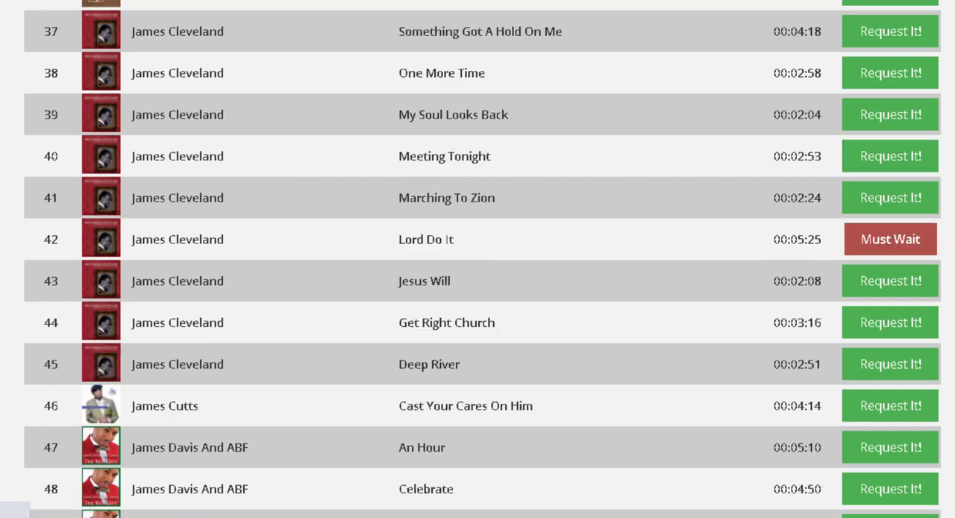
scroll(483, 259, "up", 12)
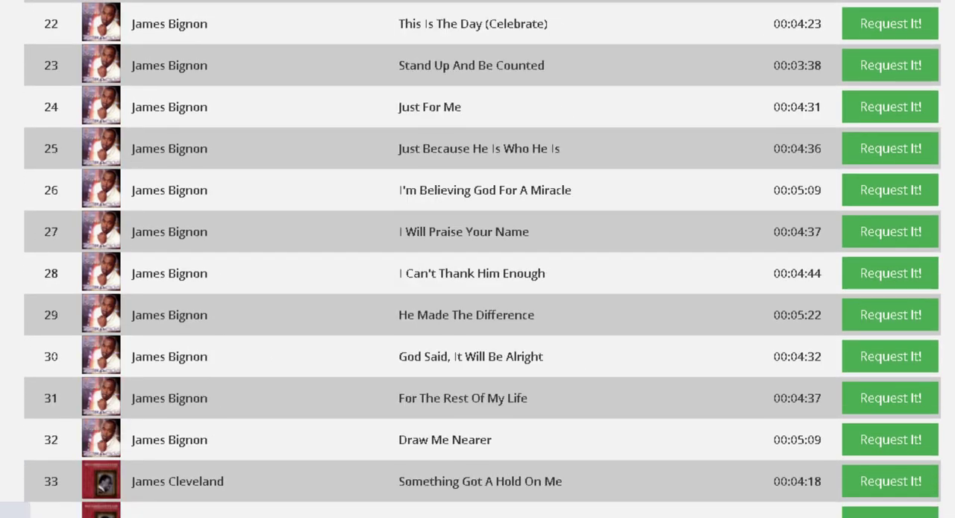
scroll(482, 259, "up", 10)
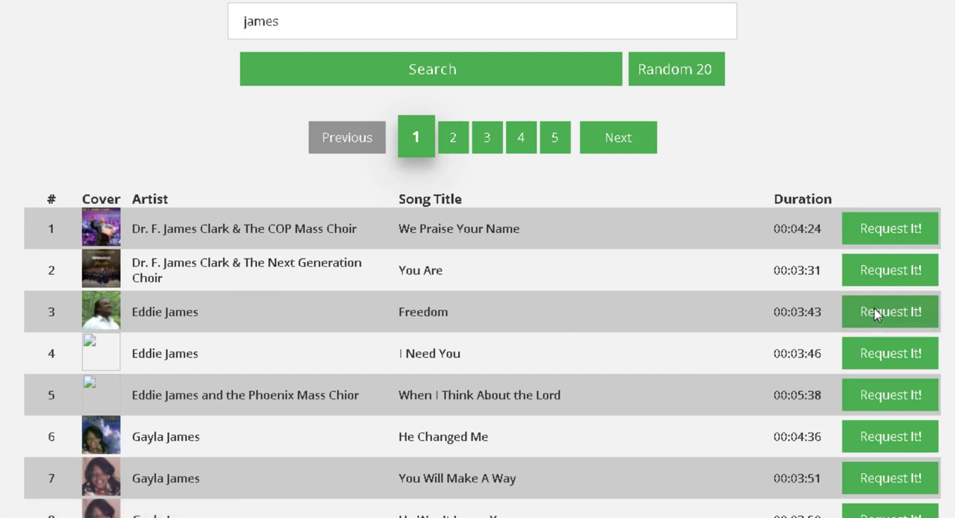
scroll(883, 316, "up", 7)
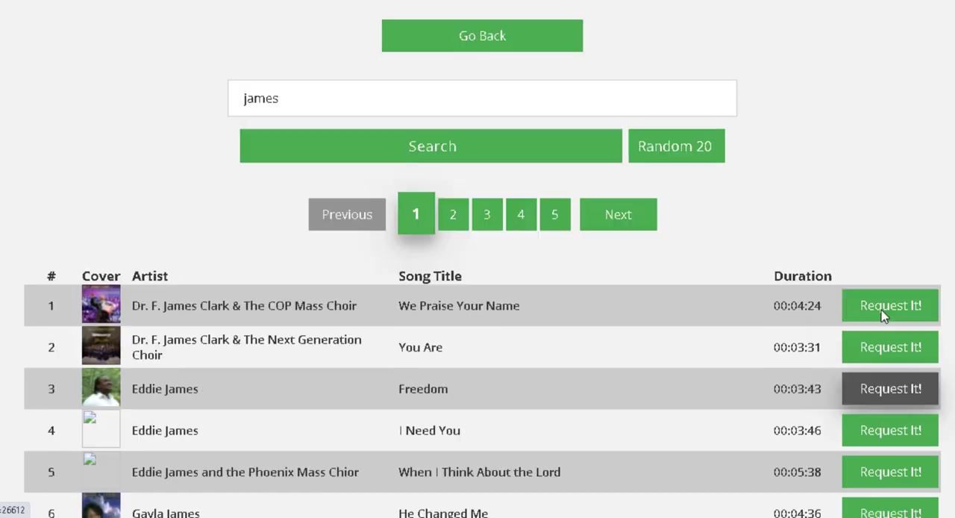
scroll(884, 317, "down", 5)
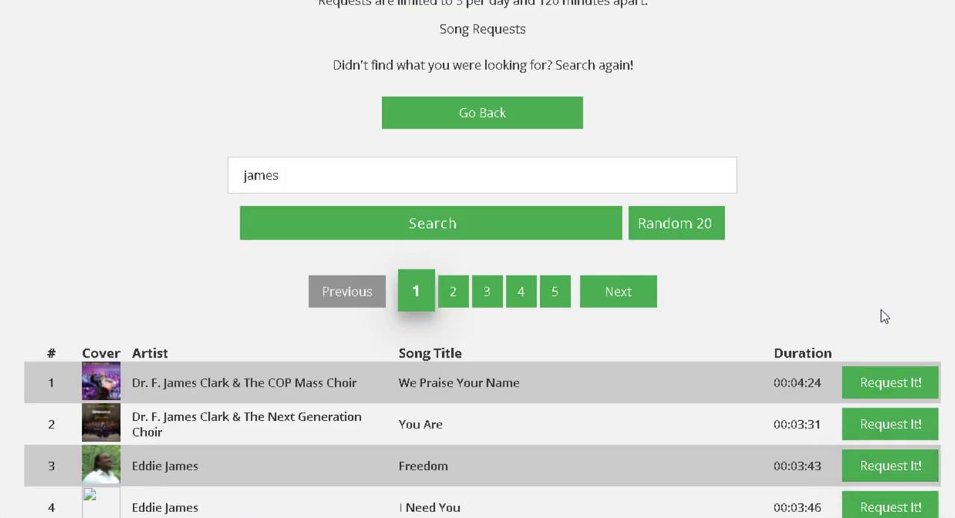
scroll(884, 316, "up", 5)
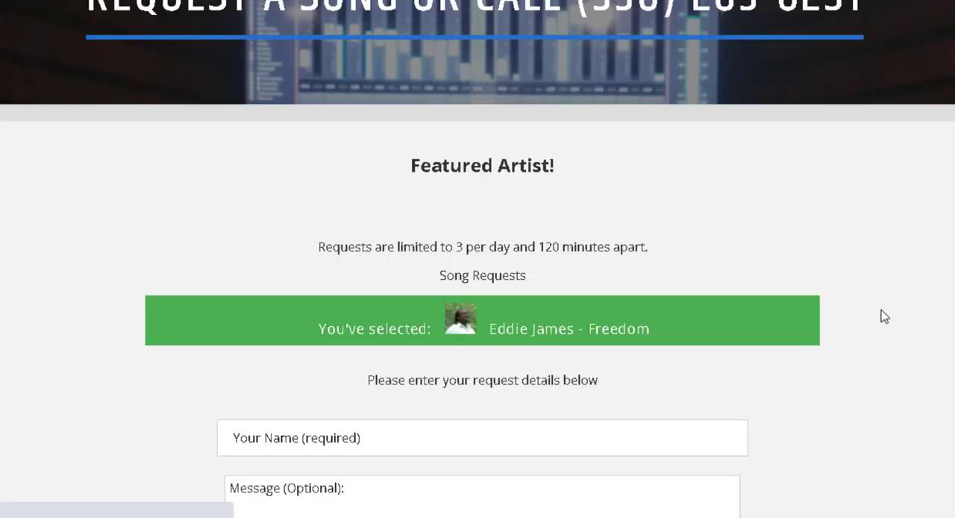
scroll(801, 308, "down", 2)
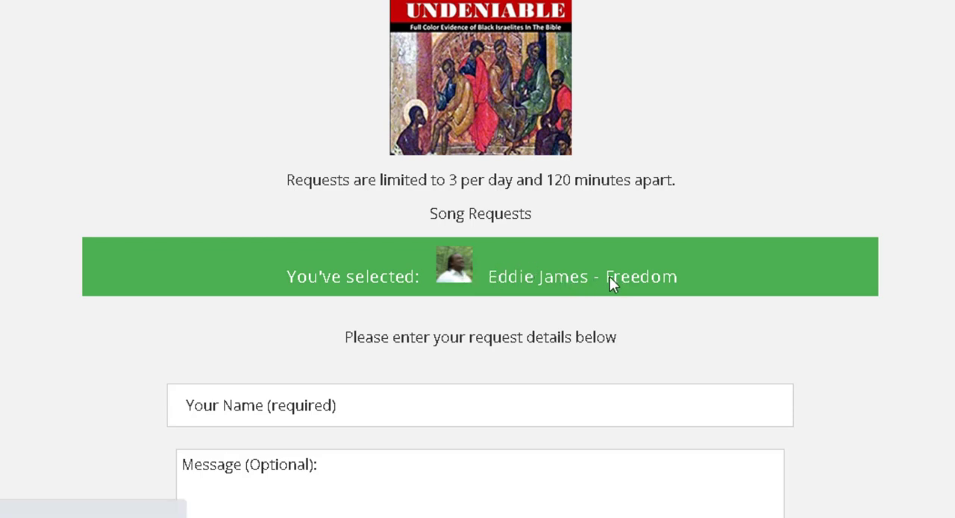
Fill in the requester's name, leave the message empty and send the request for Freedom
left_click(367, 410)
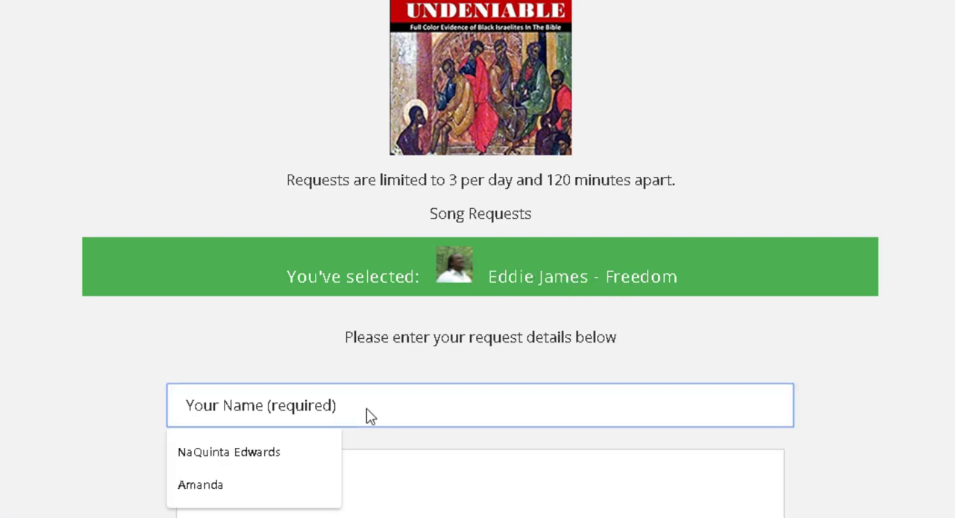
left_click(317, 448)
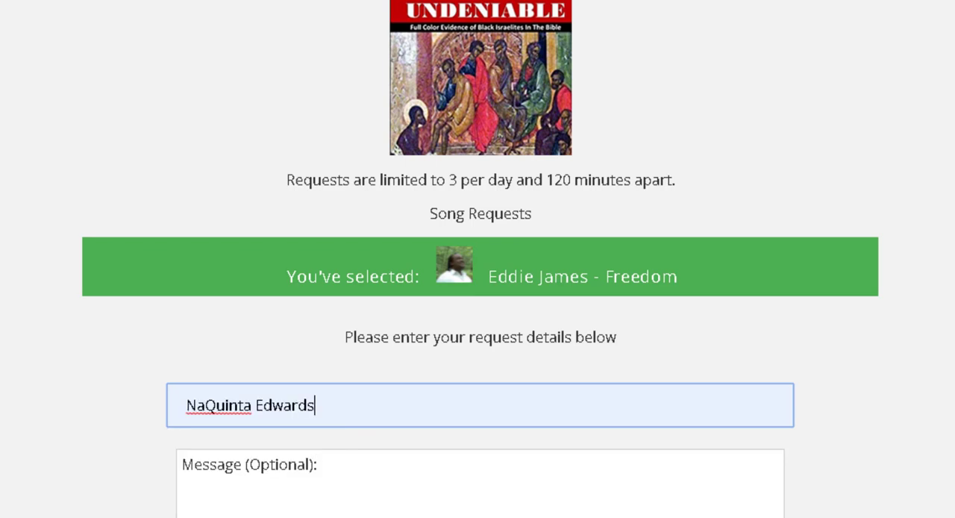
scroll(317, 448, "down", 2)
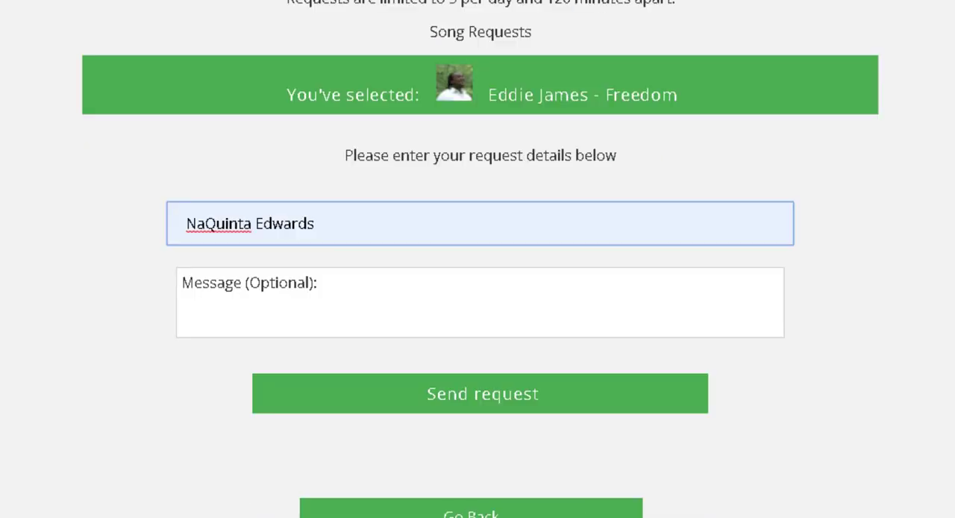
left_click(508, 397)
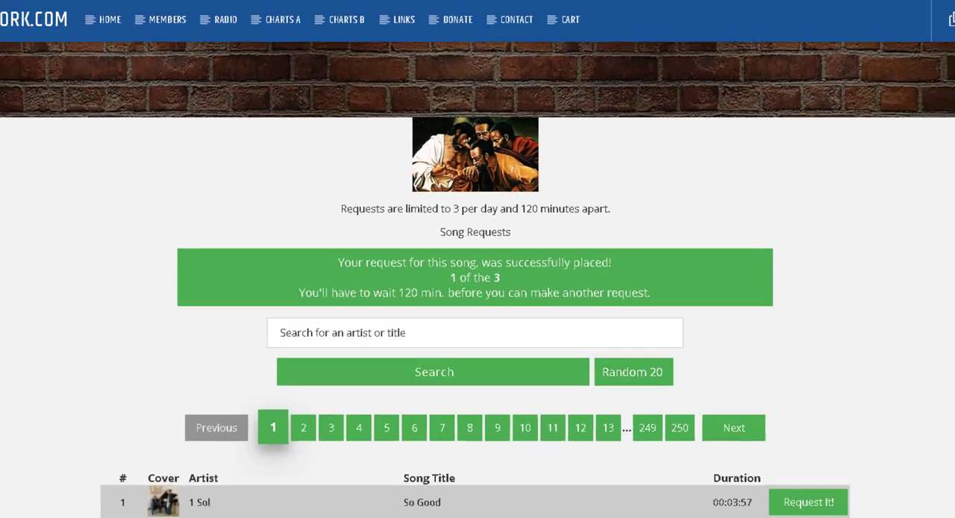
Glance at the local Track Requests page and return to the WNIA page to search for "james" again
left_click(82, 15)
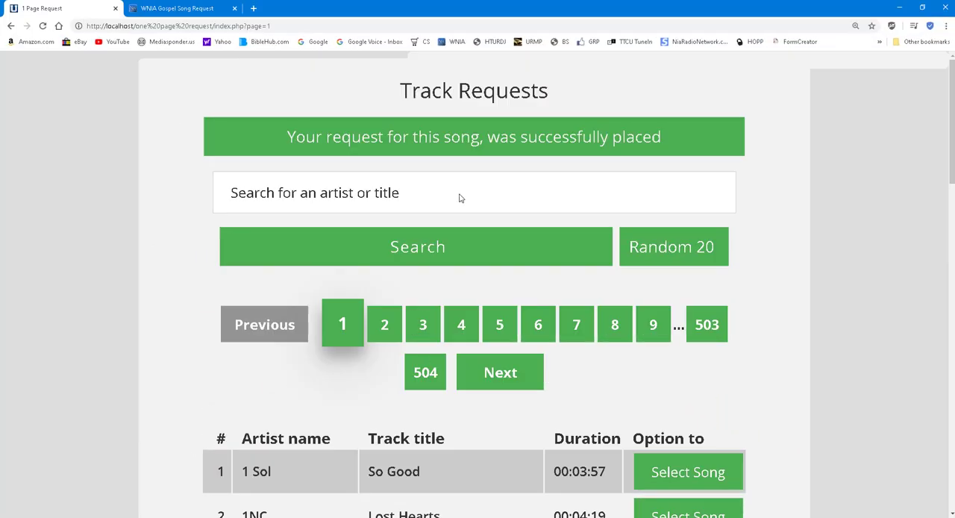
left_click(159, 10)
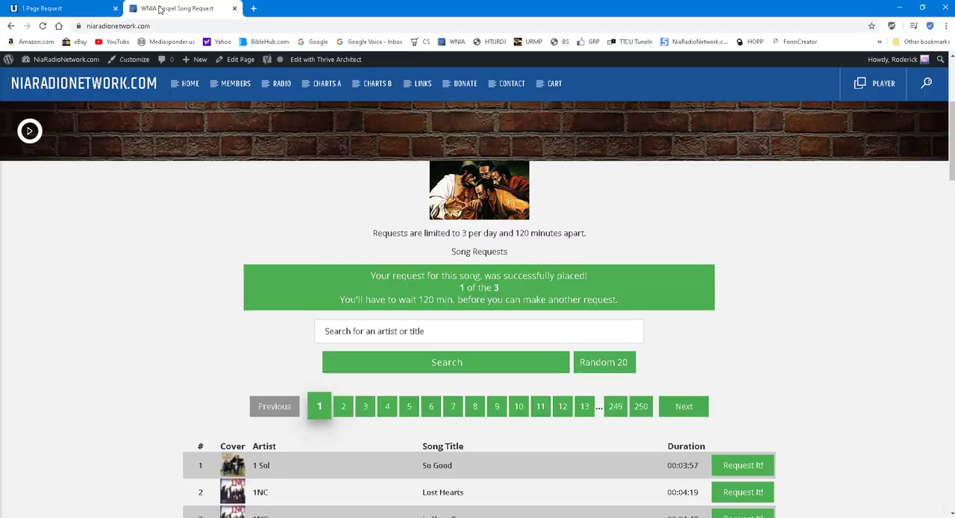
scroll(296, 324, "down", 1)
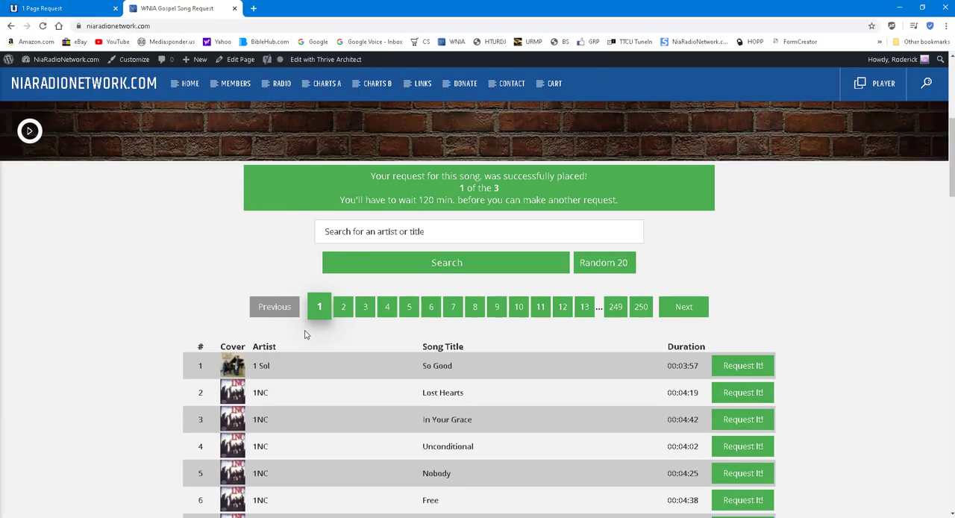
left_click(396, 231)
left_click(351, 258)
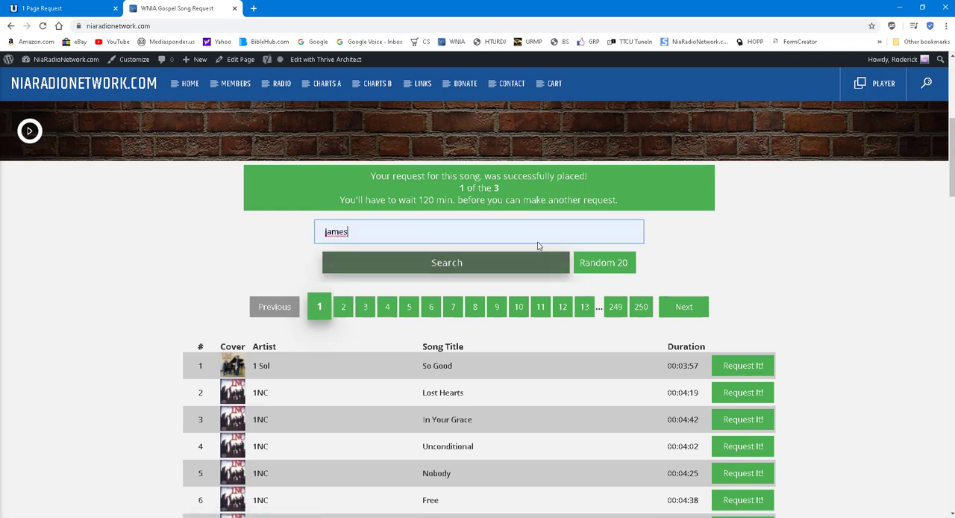
left_click(454, 262)
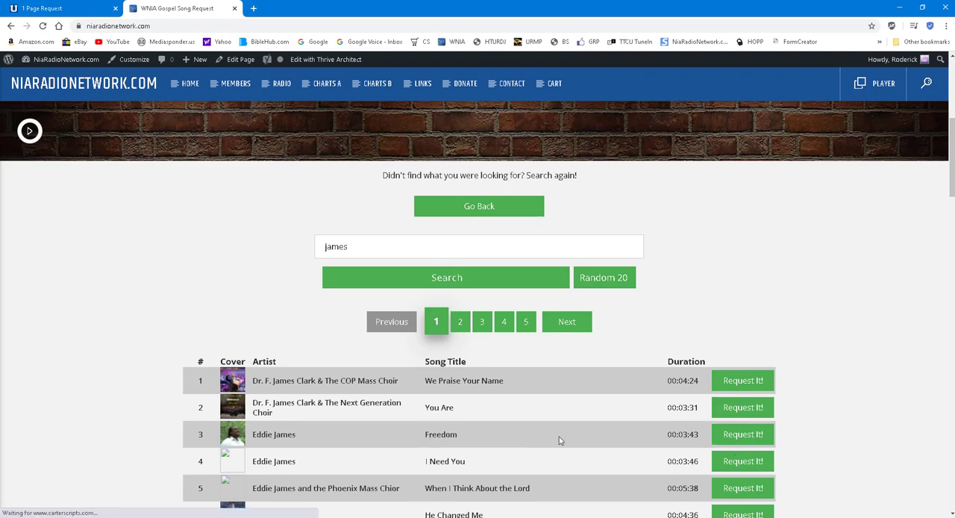
Run the same "james" search on the local one-page Track Requests site for comparison
left_click(43, 9)
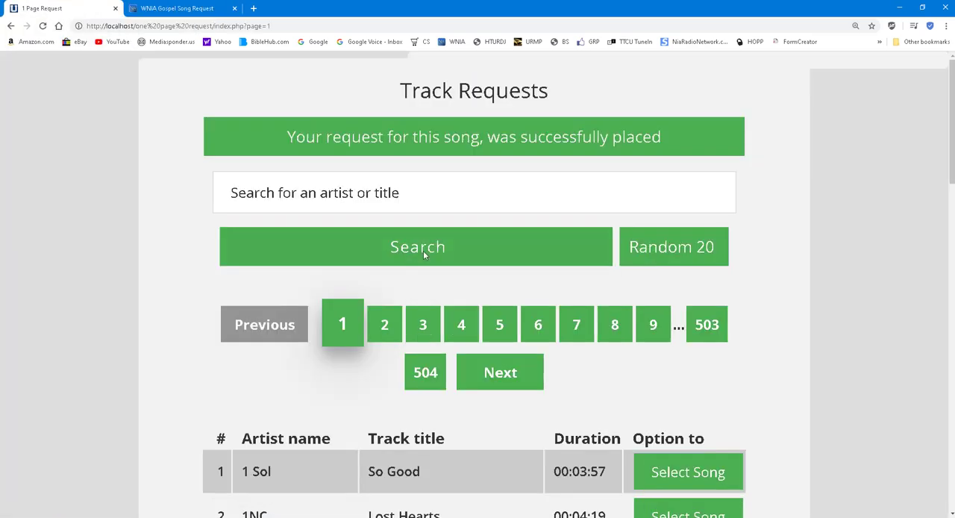
scroll(426, 257, "down", 3)
scroll(418, 247, "up", 3)
left_click(383, 193)
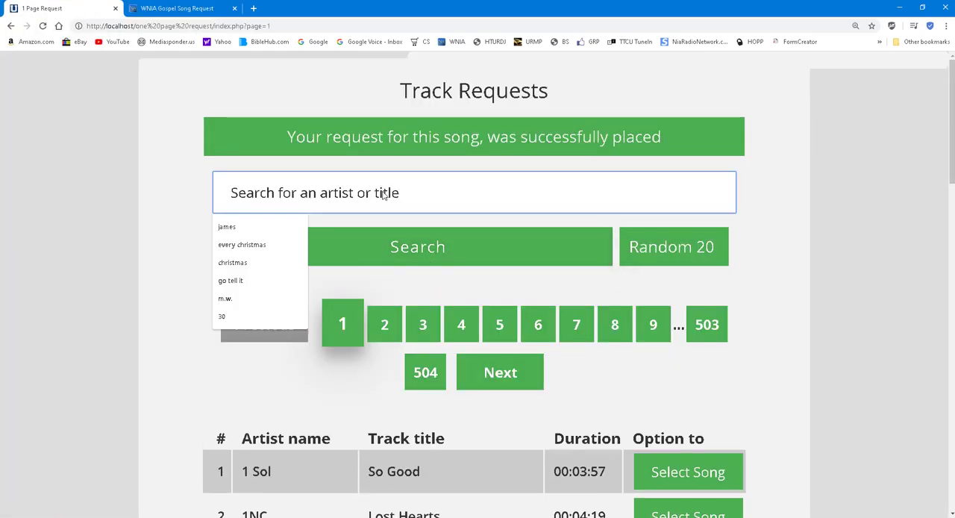
left_click(227, 226)
left_click(423, 247)
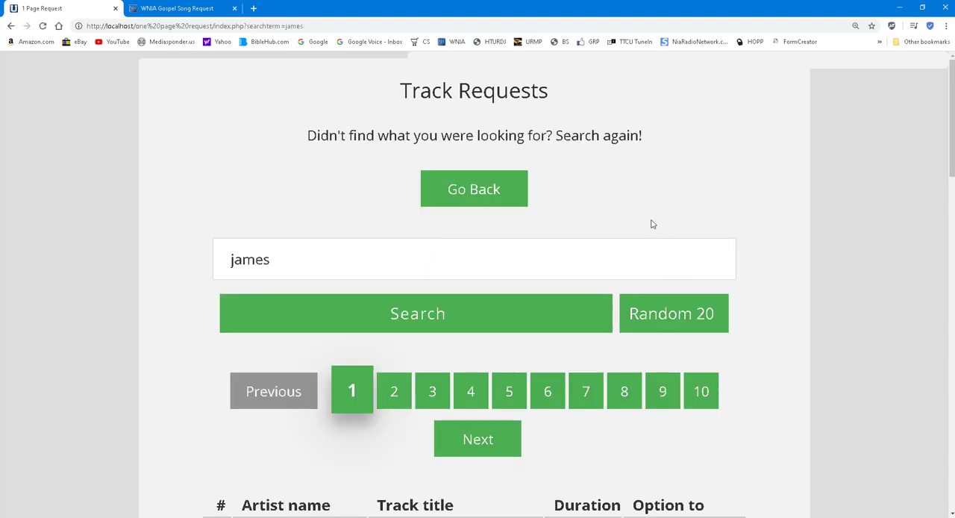
Return to the WNIA results and request You Don't Know by James Bennet & The Texas Jubilee
left_click(200, 8)
scroll(575, 351, "down", 7)
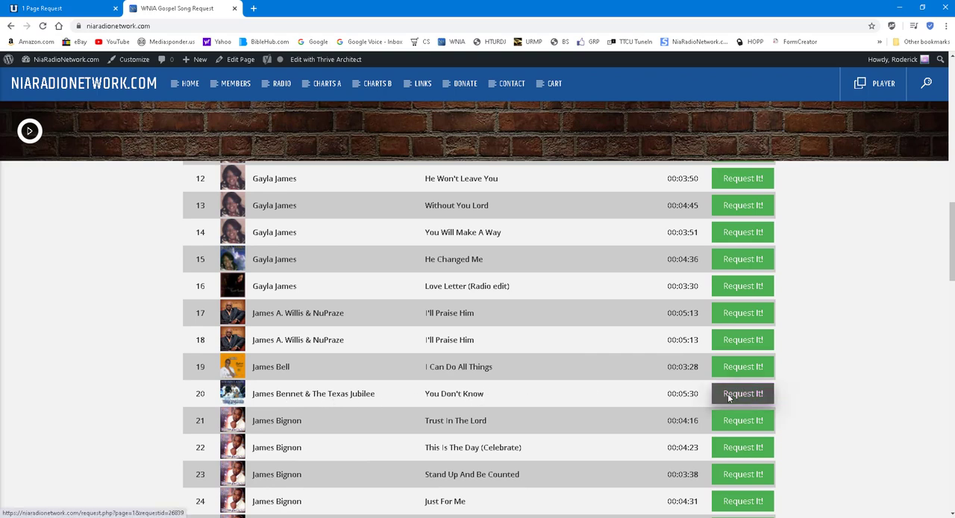
scroll(880, 273, "up", 10)
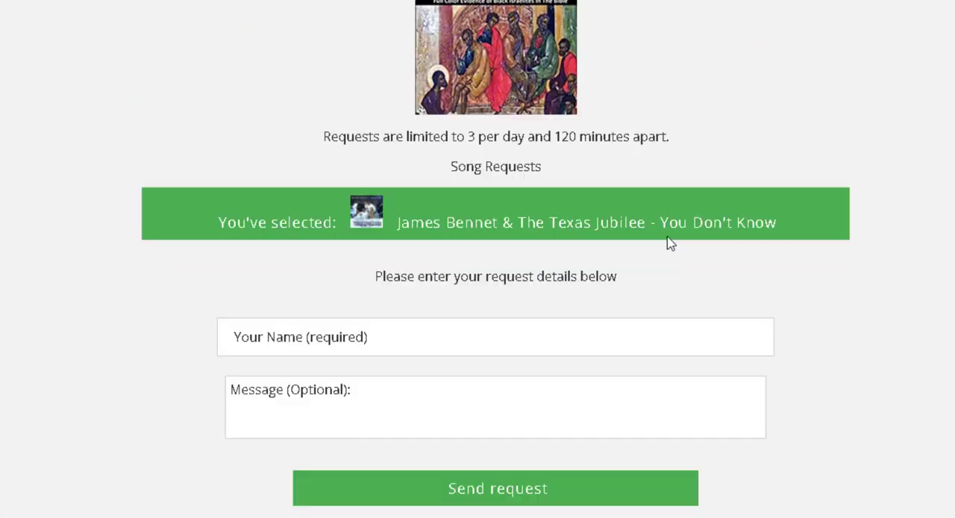
scroll(668, 243, "down", 2)
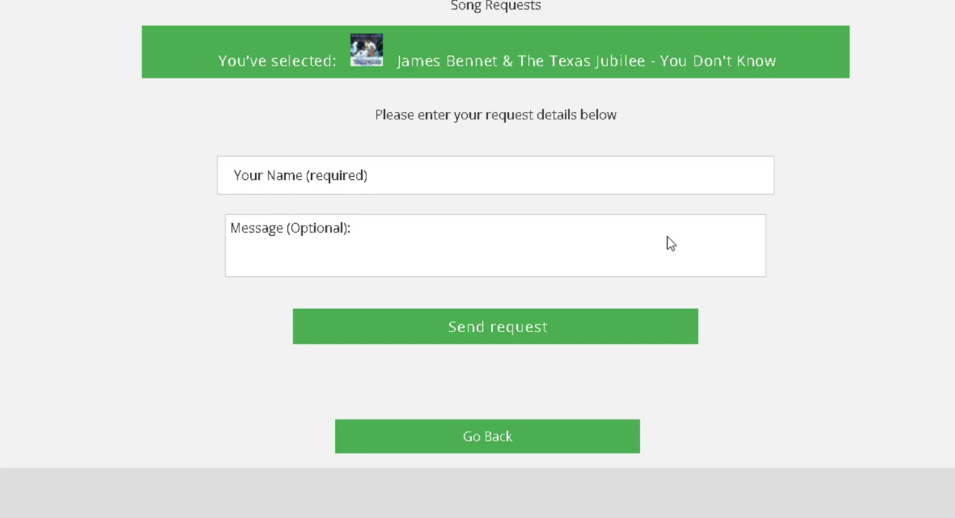
Fill in the requester's name, leave the message empty, send the request for You Don't Know and check the response
left_click(359, 187)
left_click(316, 224)
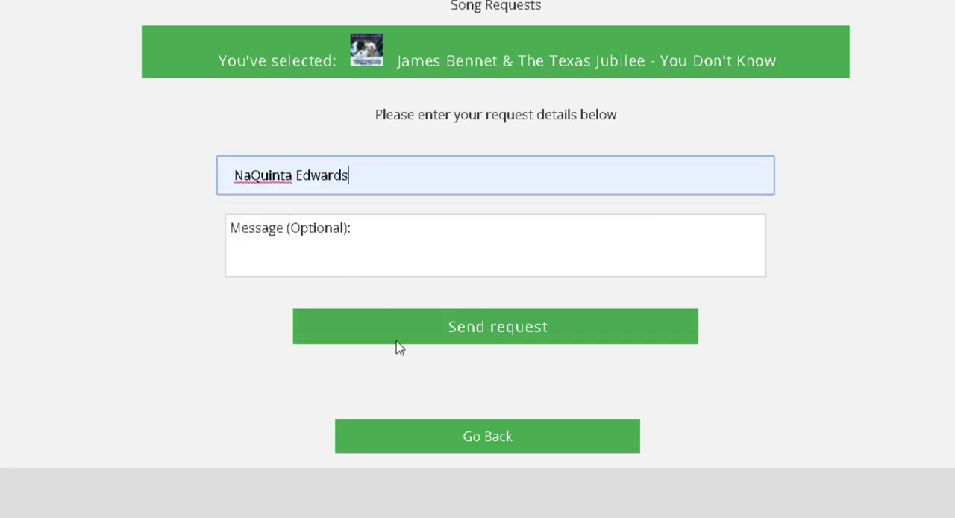
left_click(490, 321)
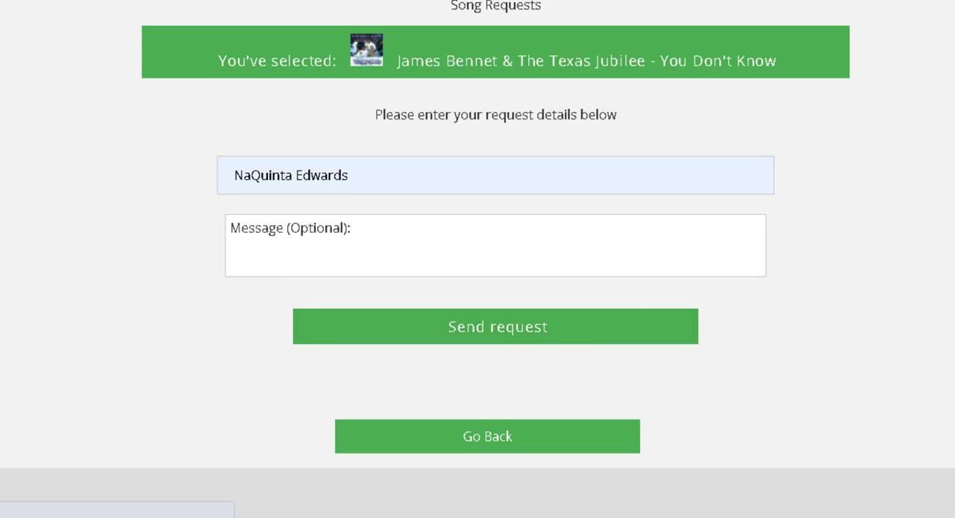
scroll(477, 259, "up", 2)
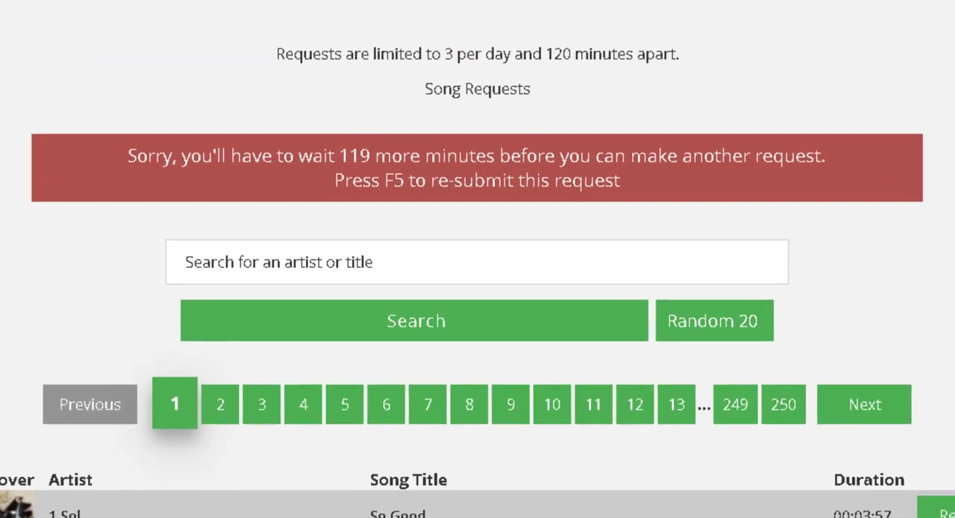
scroll(639, 217, "up", 2)
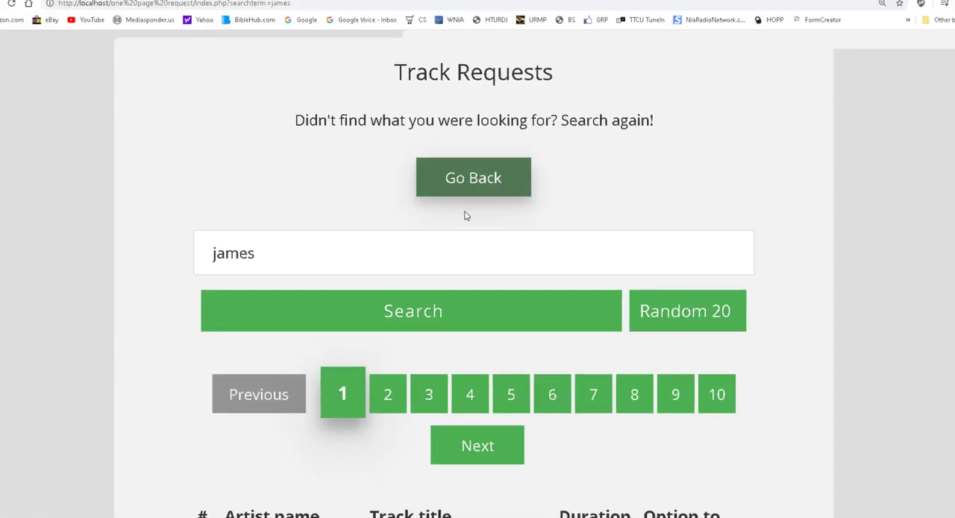
Switch to the local Track Requests page and review the song availability in its "james" results
scroll(646, 392, "down", 4)
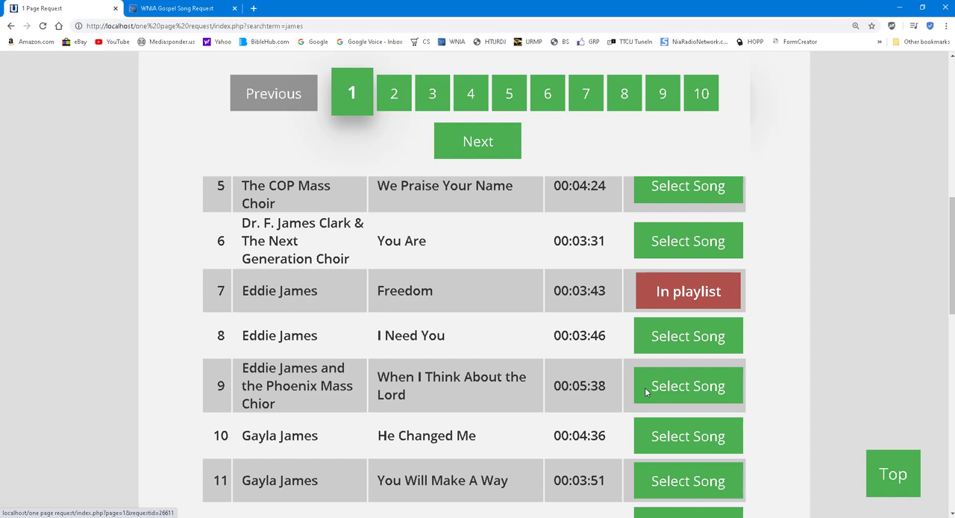
left_click(647, 391)
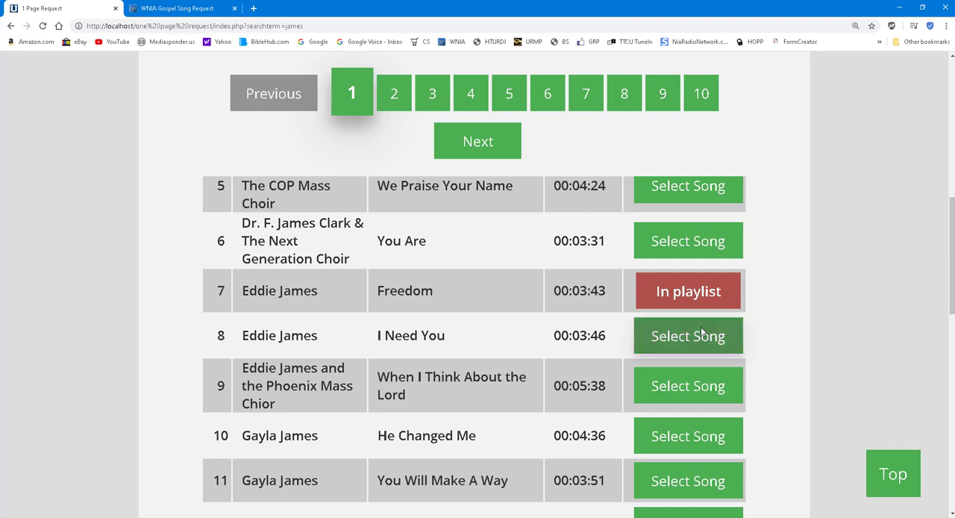
Return to the WNIA Gospel request page and search its library for "james" once more
left_click(175, 9)
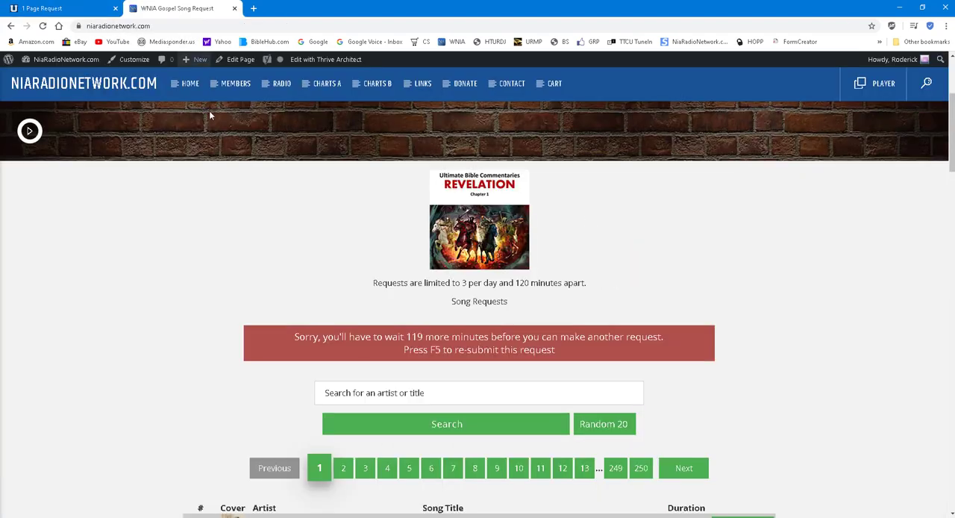
left_click(413, 394)
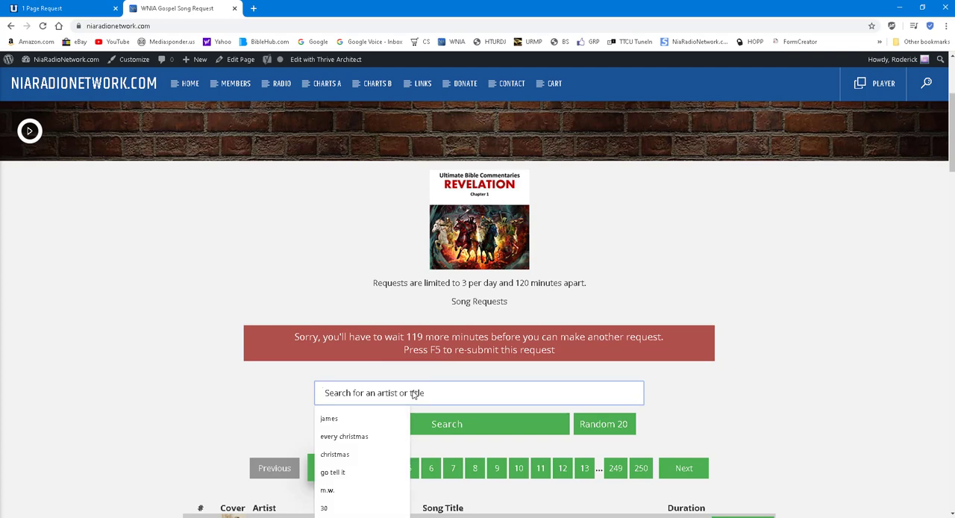
left_click(368, 420)
left_click(445, 433)
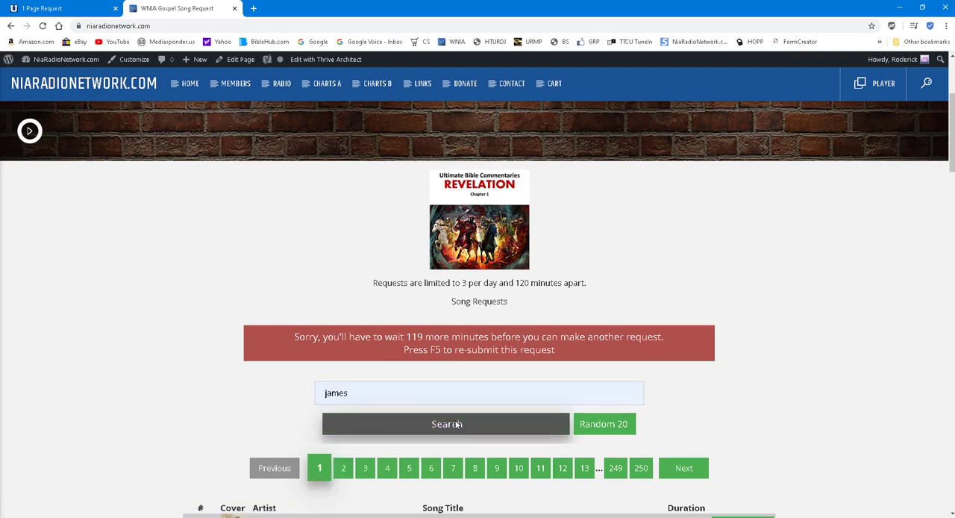
left_click(458, 423)
Examine the covers, artists, song titles and request options throughout the first page of WNIA "james" results
scroll(475, 402, "down", 3)
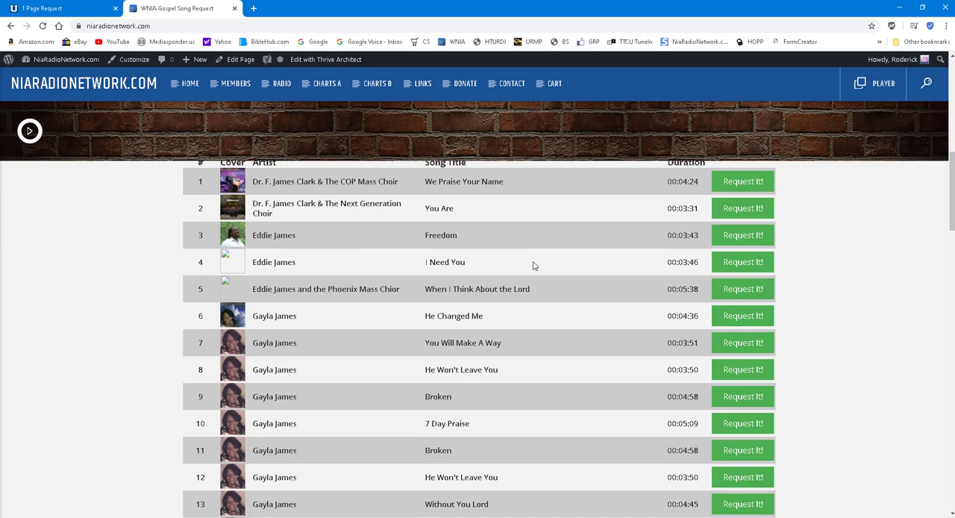
scroll(534, 265, "up", 3)
scroll(536, 265, "down", 3)
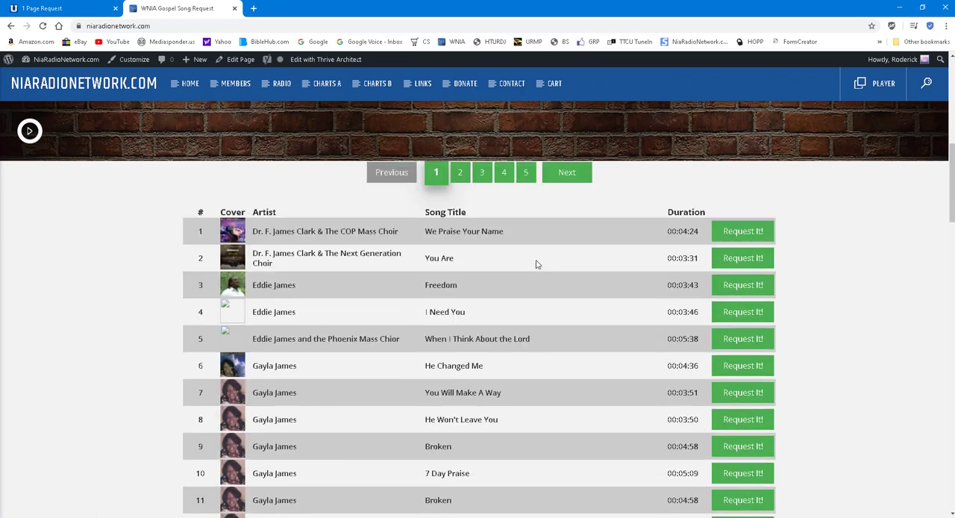
scroll(536, 264, "up", 3)
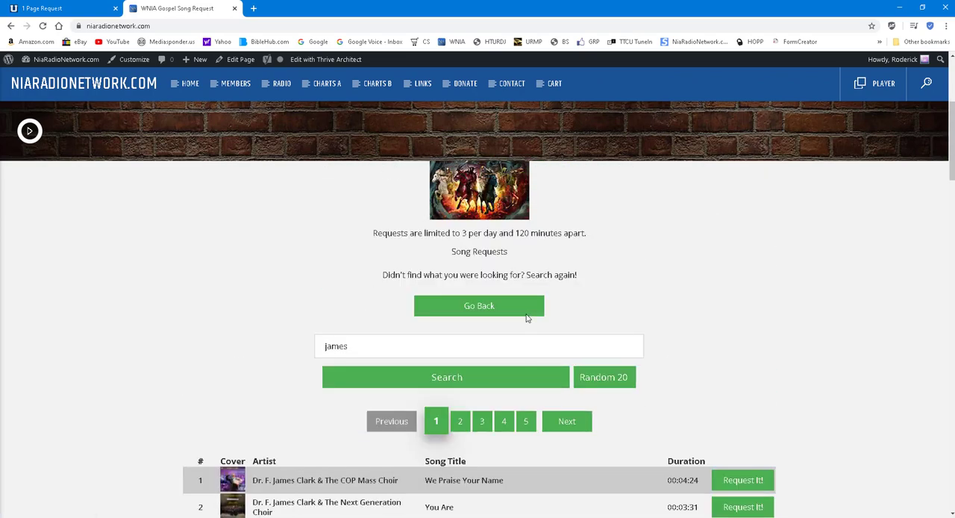
scroll(527, 316, "down", 4)
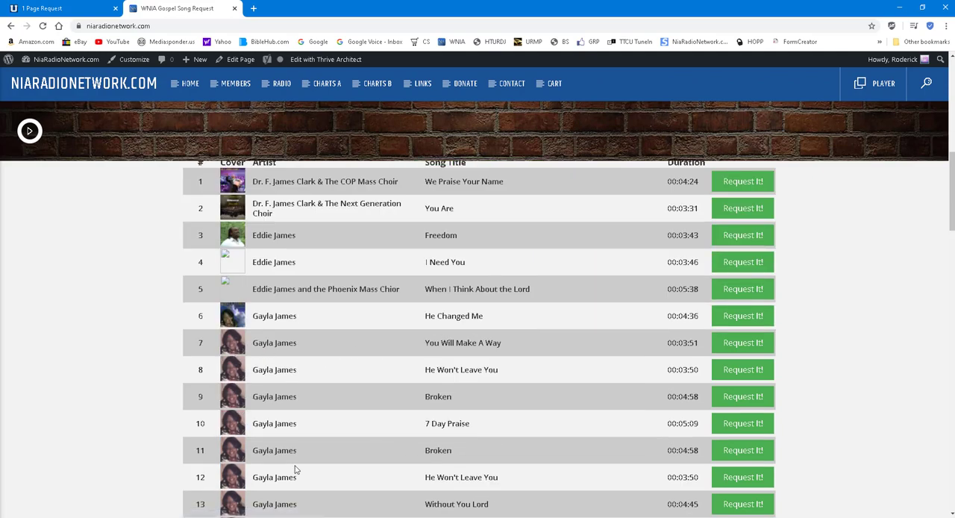
scroll(295, 468, "down", 6)
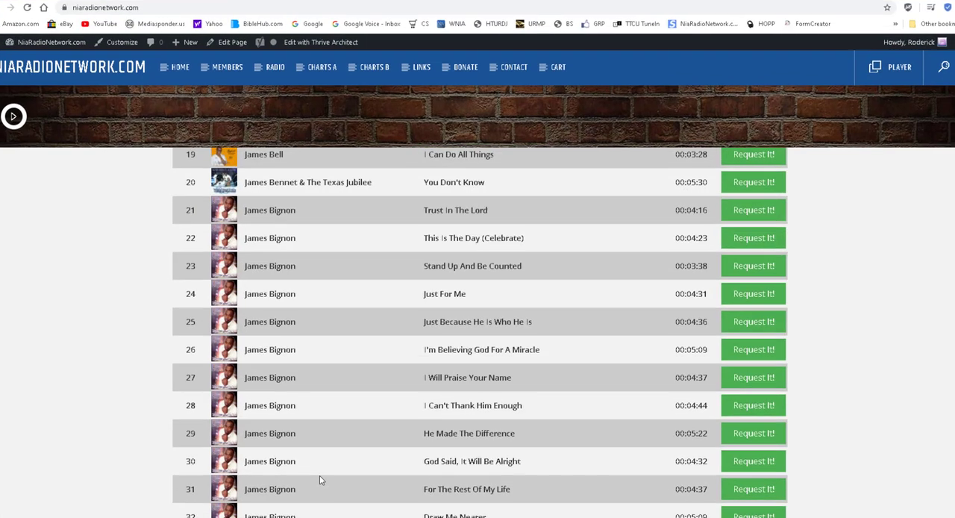
scroll(321, 470, "up", 10)
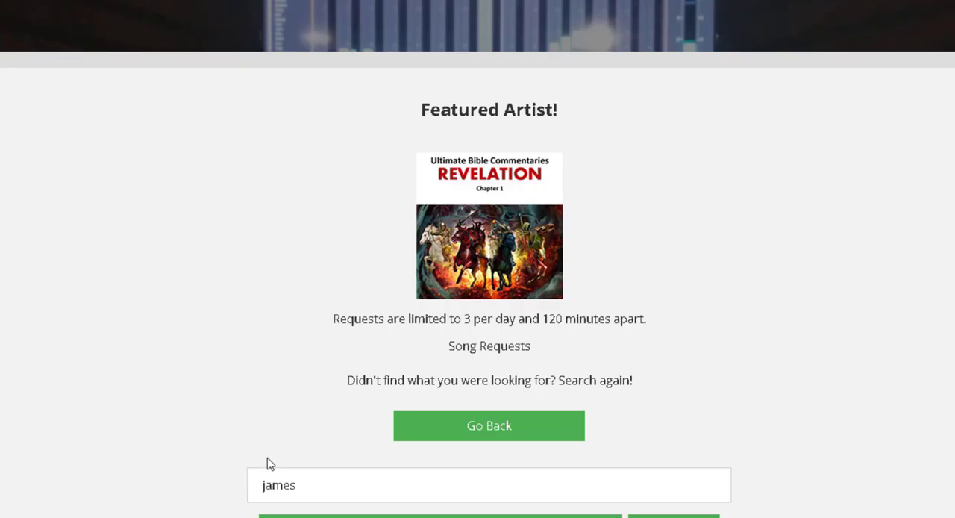
scroll(270, 464, "down", 4)
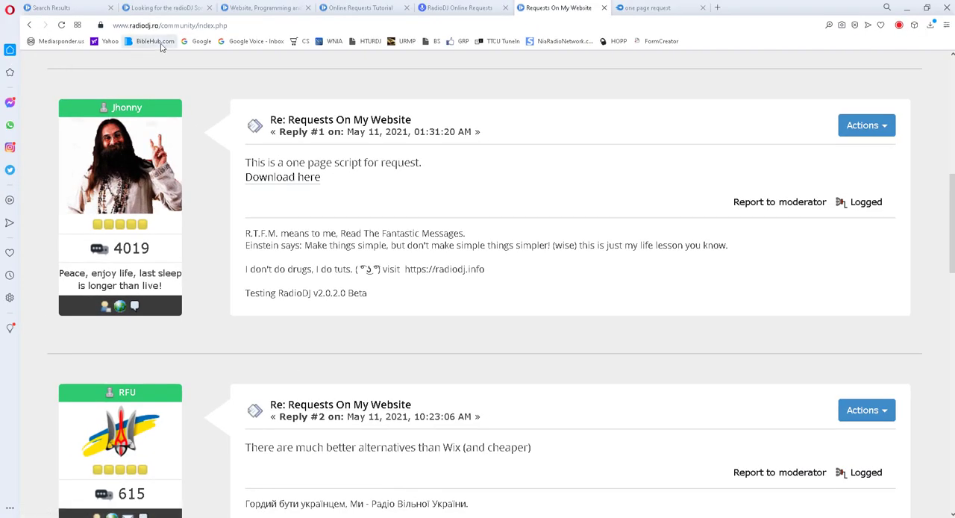
Switch to Opera, reveal the full address of the RadioDJ "Requests On My Website" thread and bring up the one page request download page
left_click(247, 26)
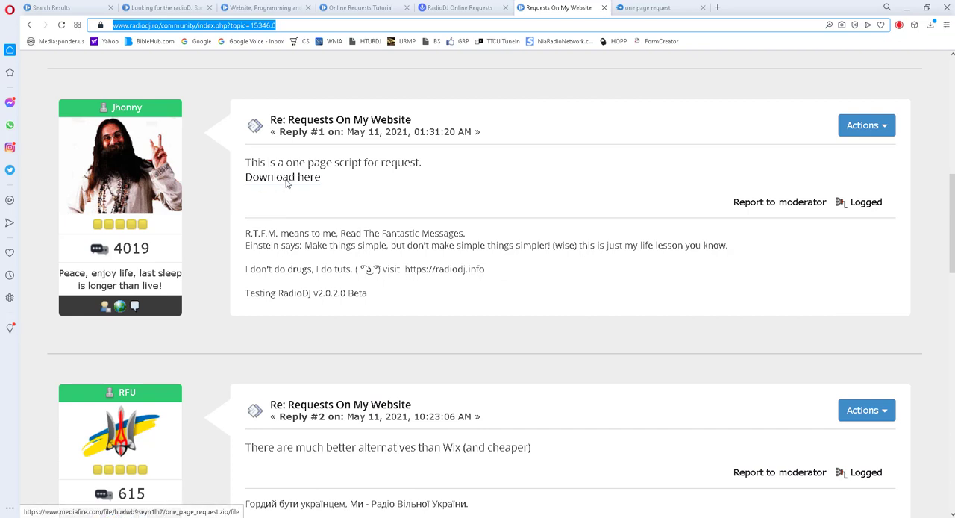
left_click(660, 8)
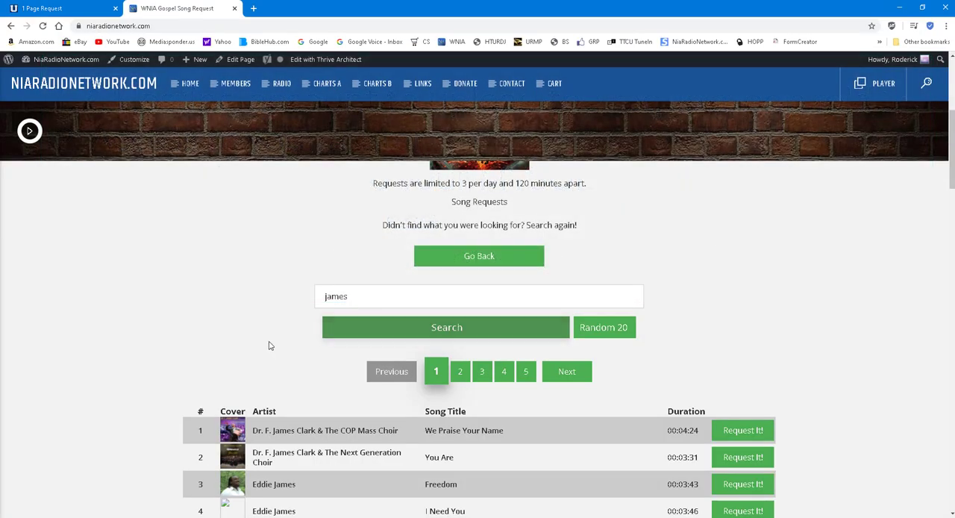
Switch back to the WNIA request page, load a Random 20 selection of songs and look through it
scroll(316, 463, "down", 1)
scroll(316, 464, "down", 1)
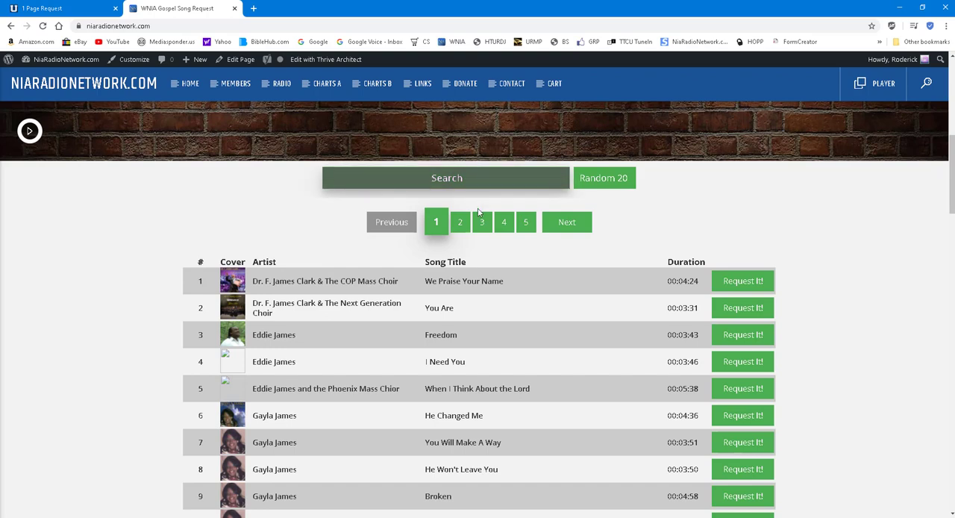
left_click(504, 221)
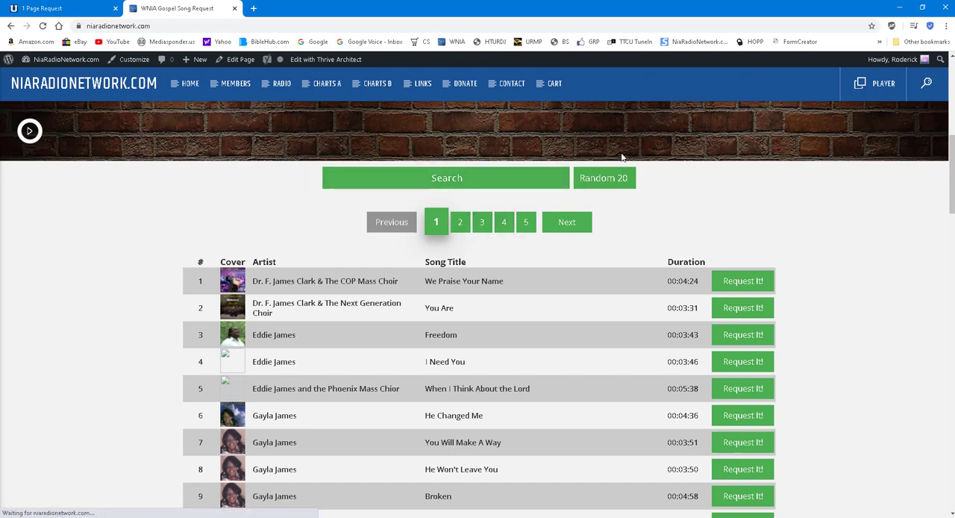
left_click(501, 222)
scroll(518, 251, "up", 10)
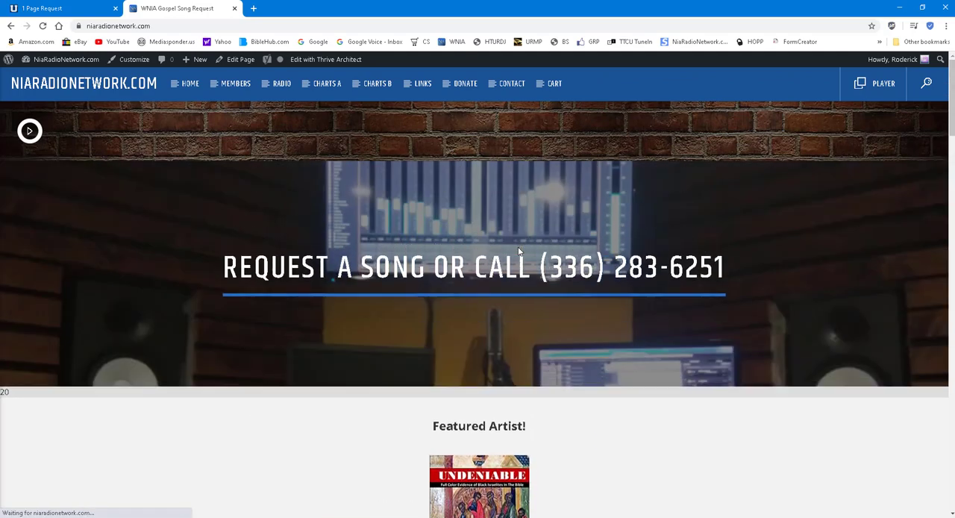
scroll(526, 289, "down", 4)
scroll(530, 314, "down", 3)
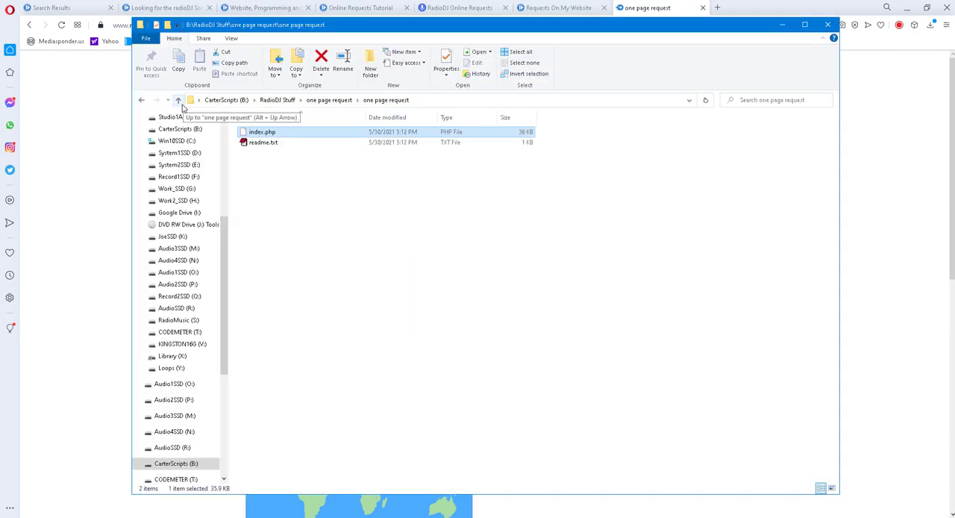
Inspect the extracted "one page request" folder in File Explorer and the index.php and readme.txt files inside it
left_click(178, 101)
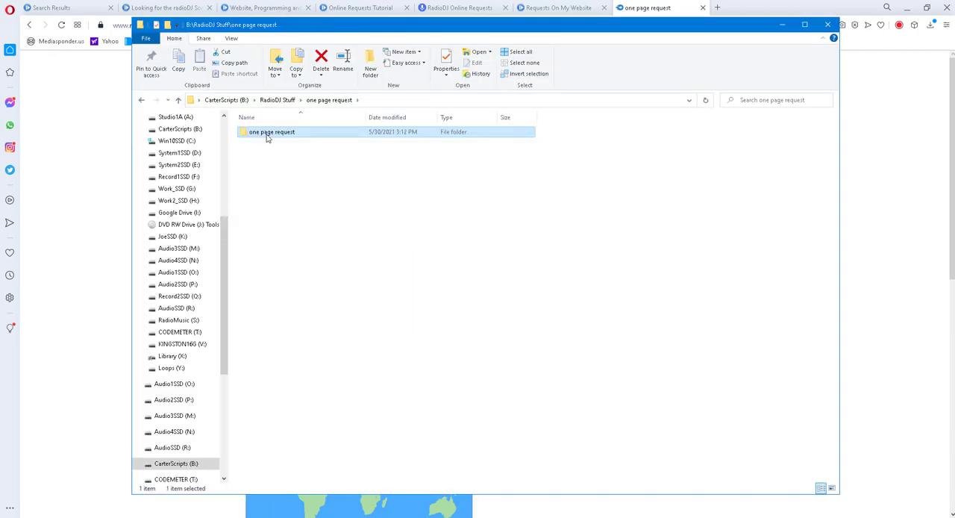
mouse_move(503, 291)
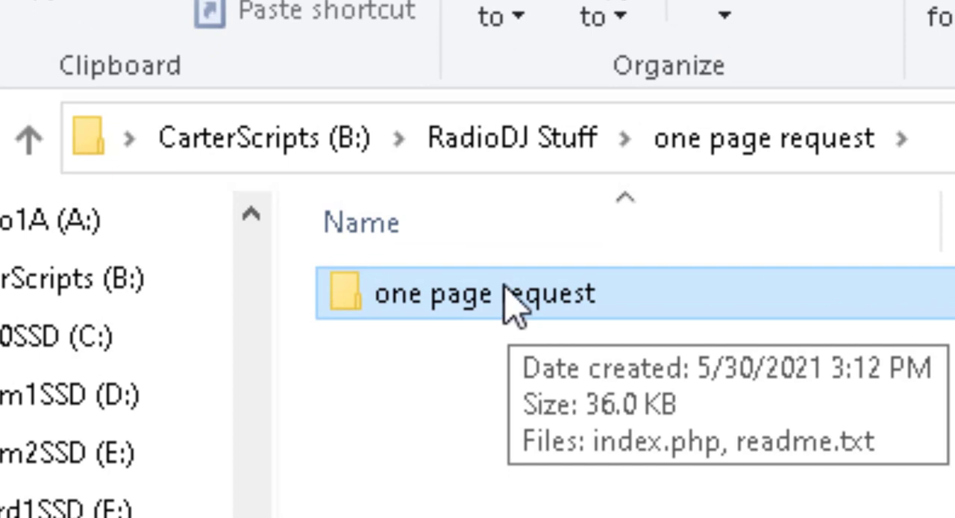
double_click(504, 304)
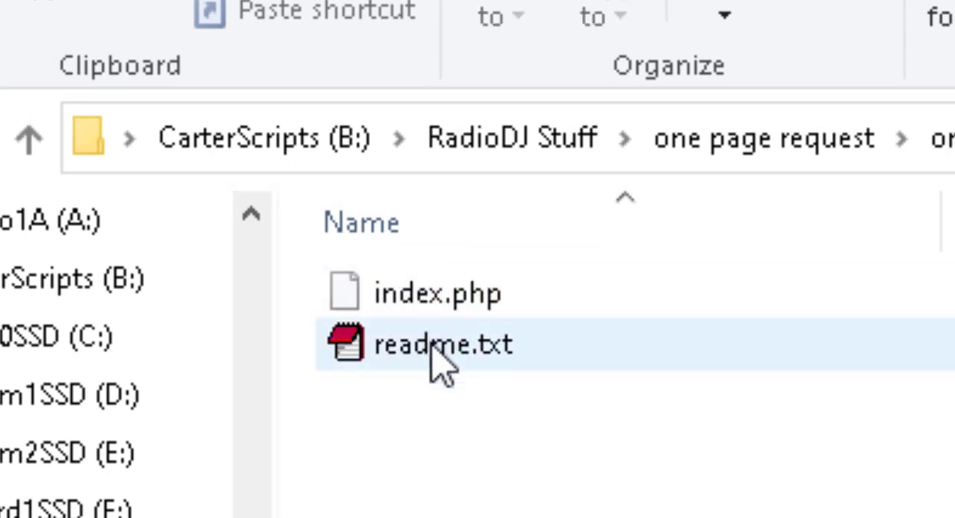
right_click(439, 300)
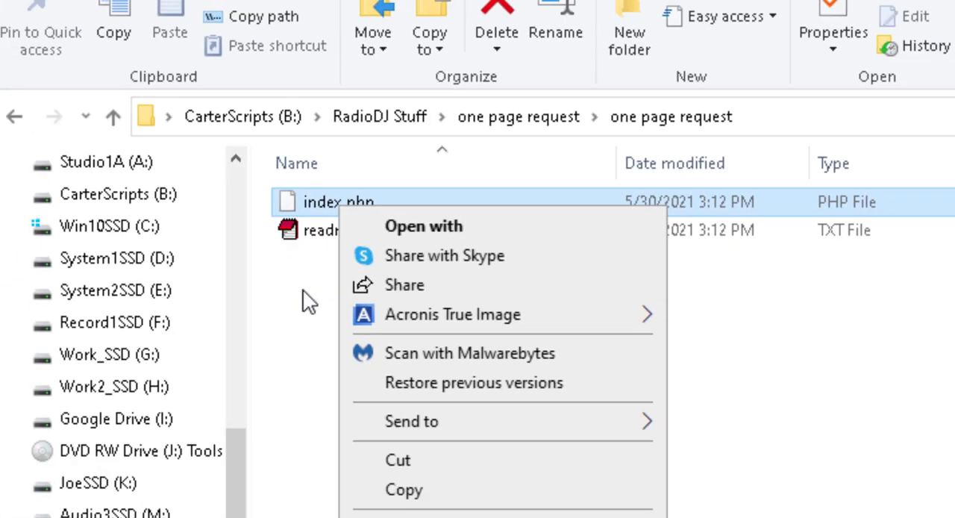
left_click(374, 449)
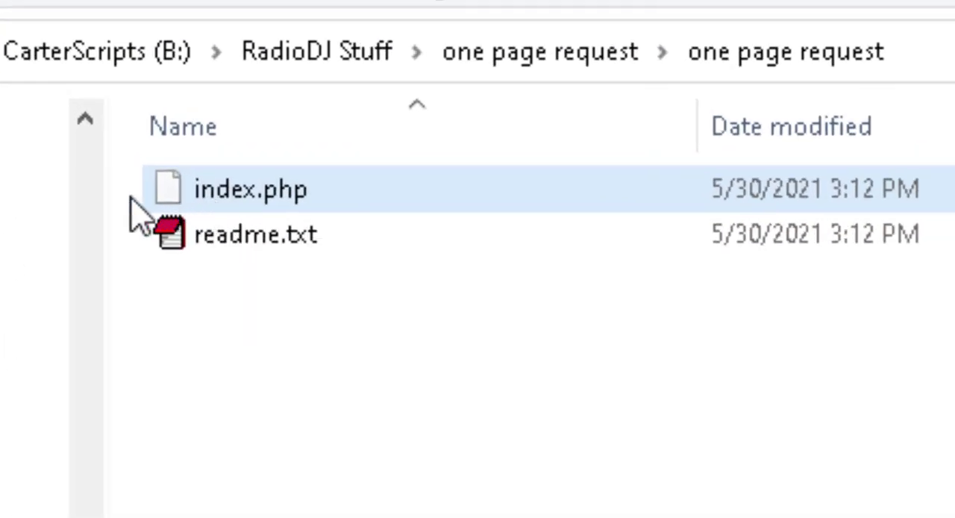
Go back to the parent folder and rename the inner "one page request" folder to "request"
key("alt+Left")
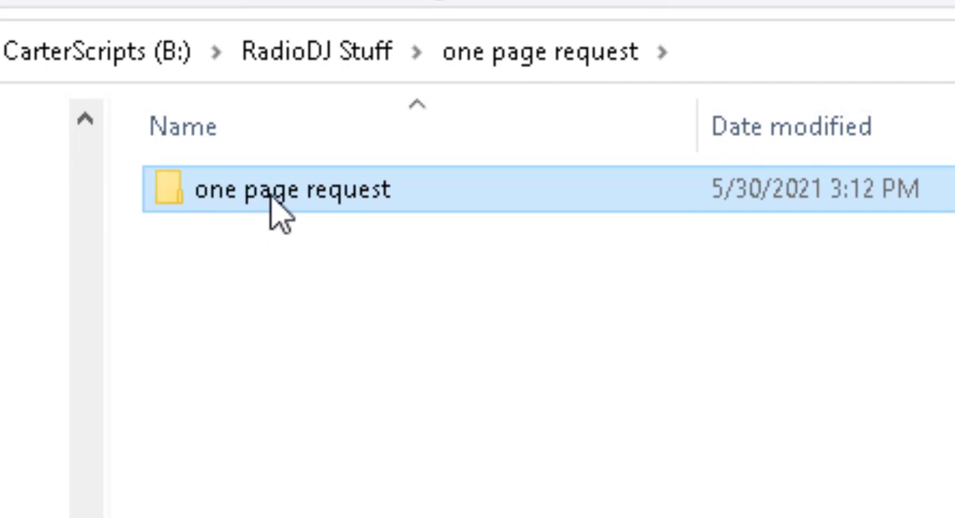
left_click(272, 200)
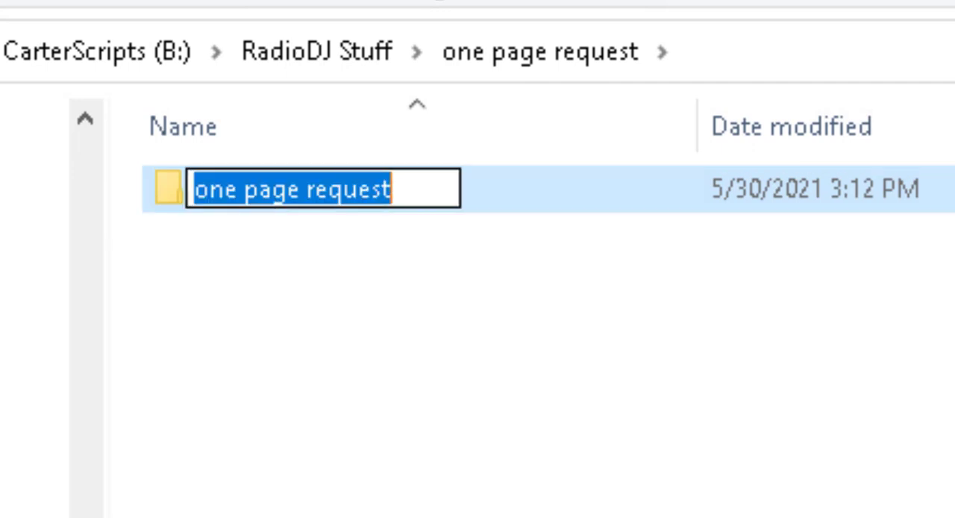
type("request")
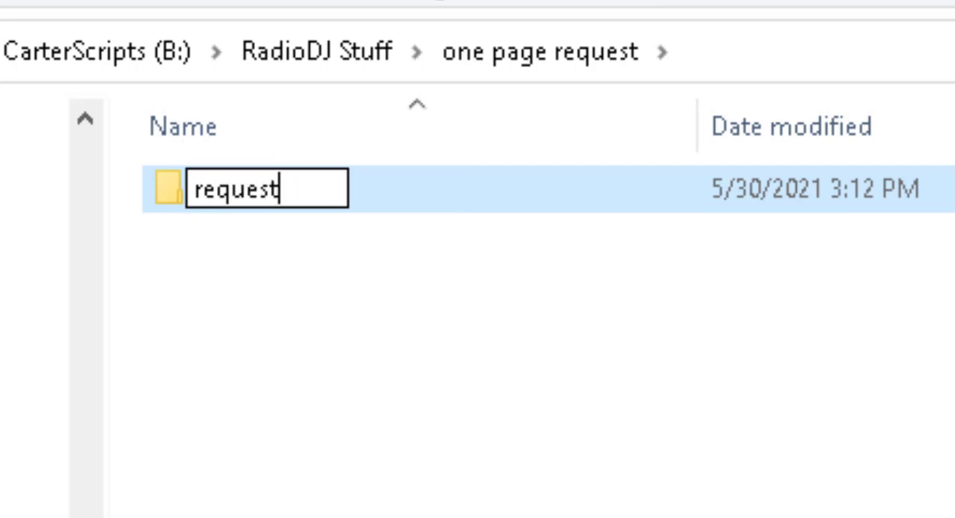
key("Return")
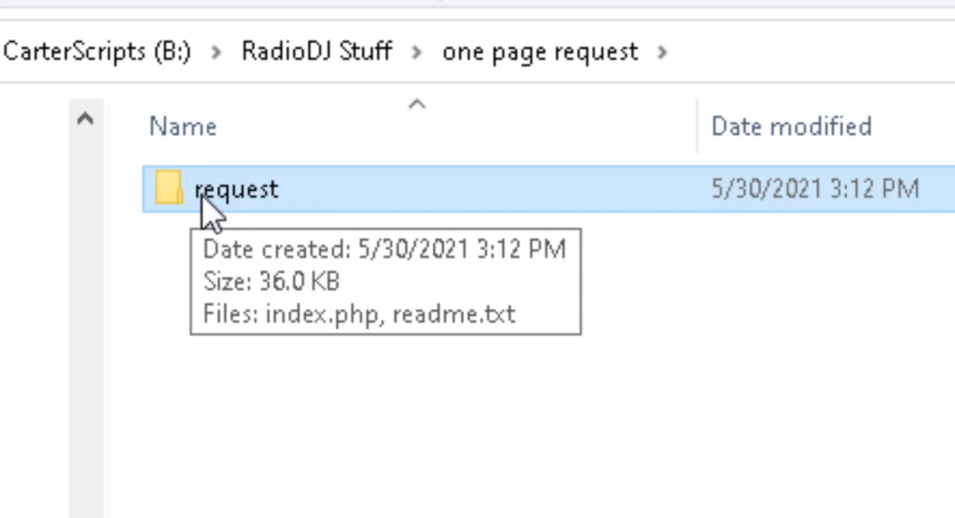
Open index.php from the request folder in EditPlus 2
double_click(233, 194)
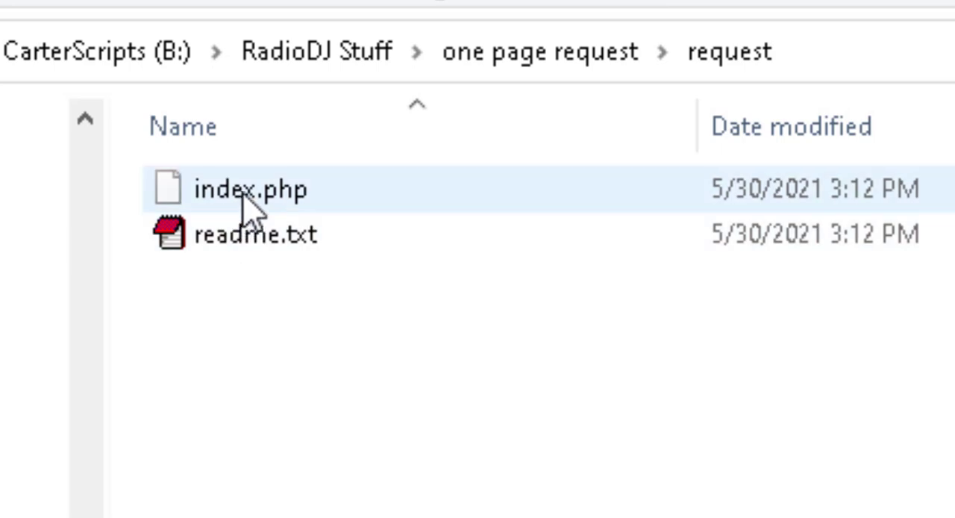
right_click(243, 193)
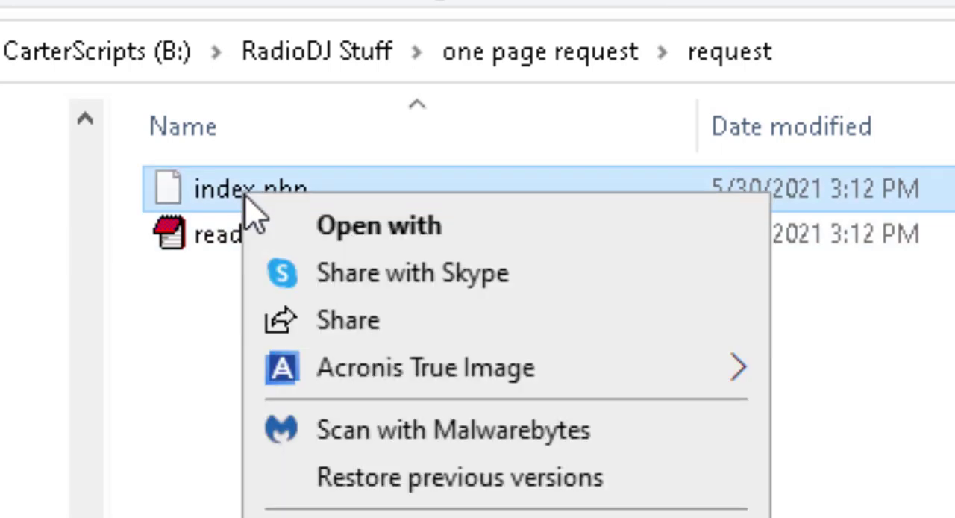
mouse_move(361, 517)
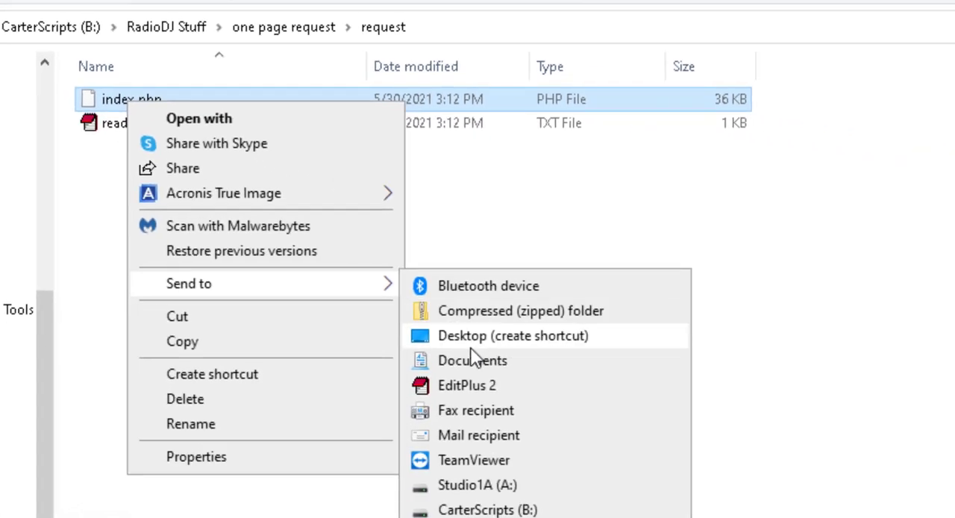
left_click(453, 373)
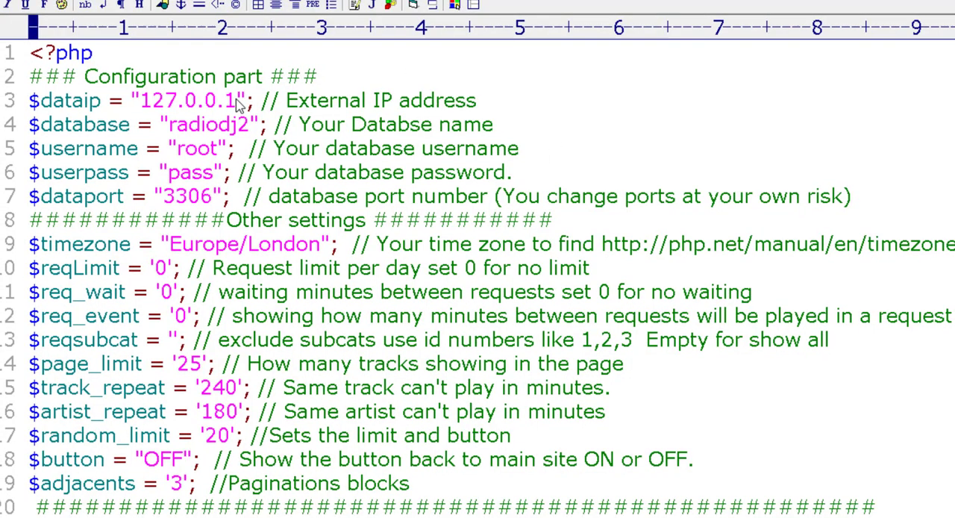
Highlight the database connection values in the configuration part one by one: IP address, database name, username, password and port
left_click_drag(236, 102, 140, 103)
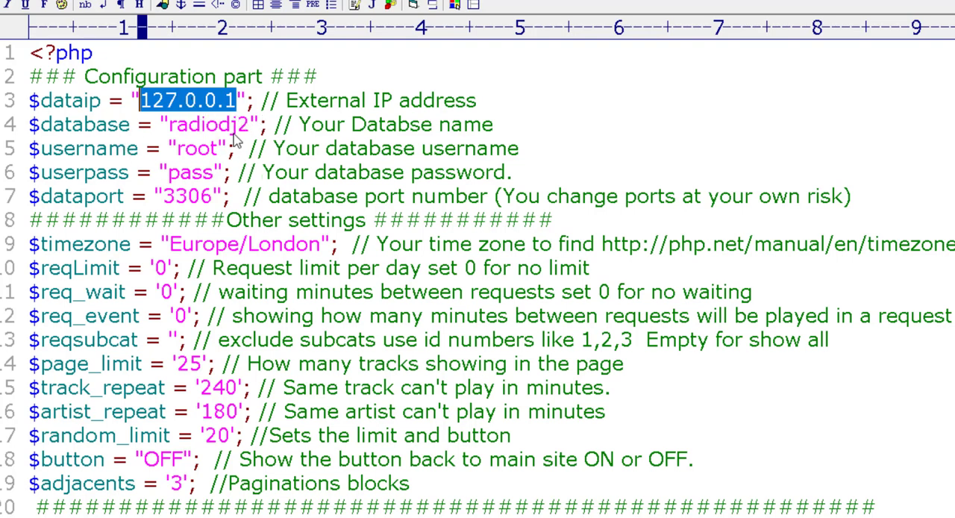
left_click_drag(249, 125, 171, 131)
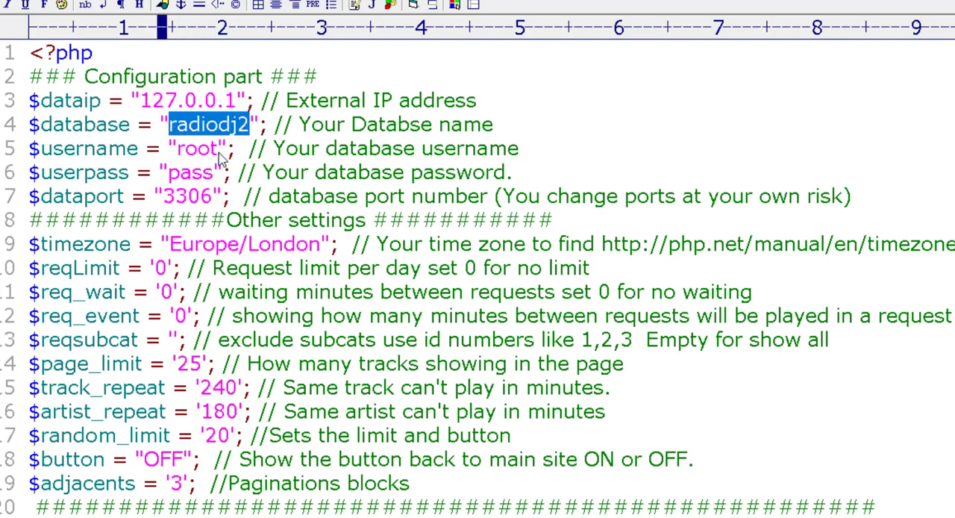
left_click_drag(219, 151, 179, 151)
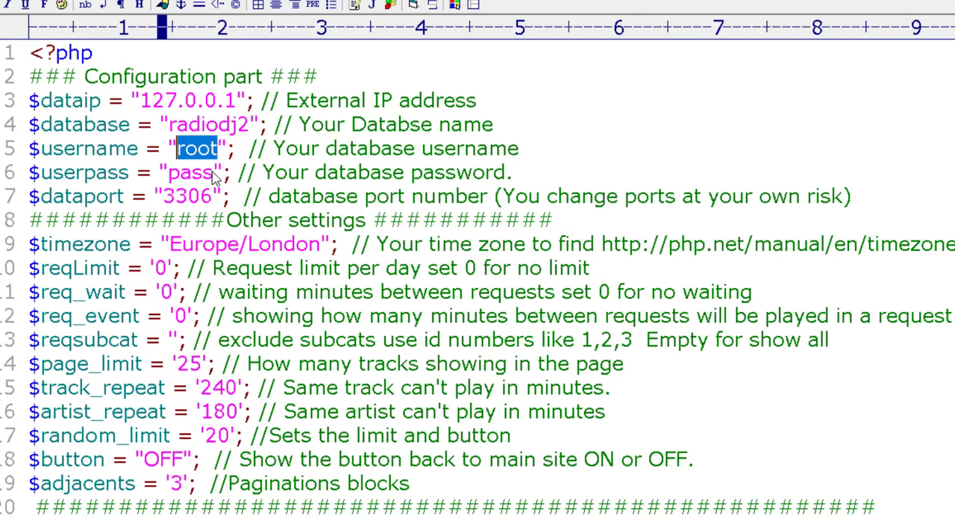
left_click_drag(215, 177, 172, 181)
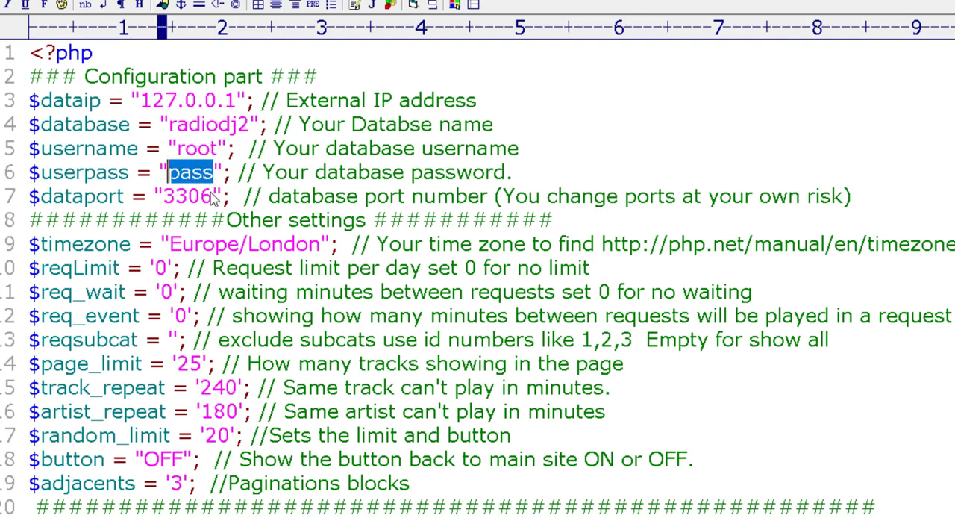
left_click_drag(214, 195, 163, 198)
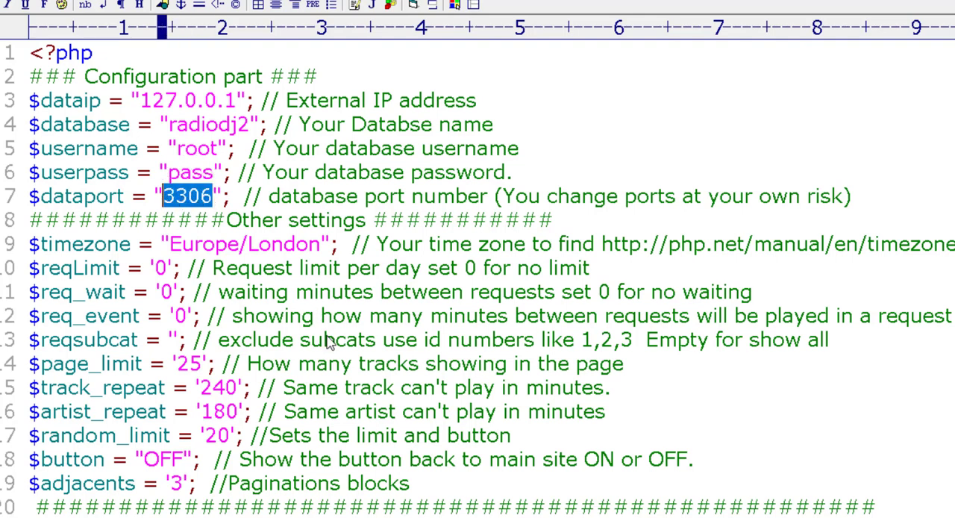
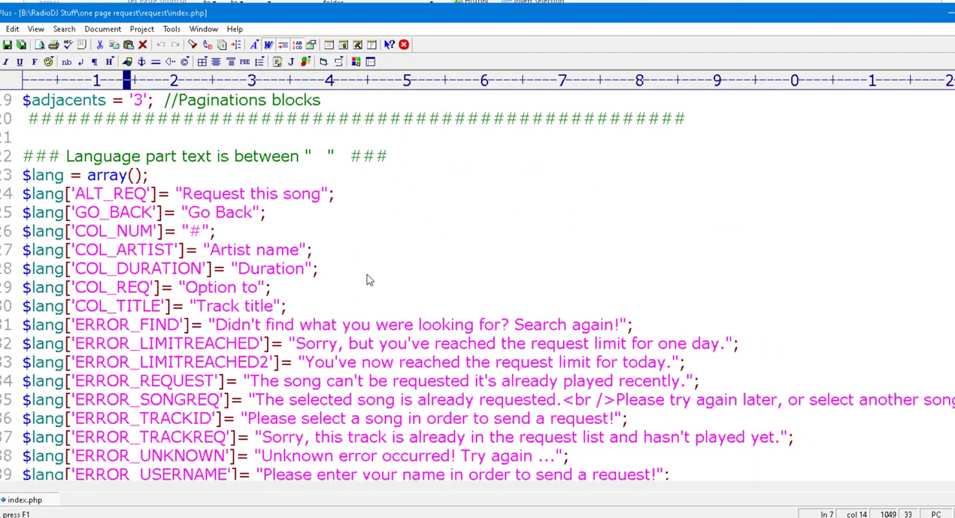
Examine the language text settings and the code under "Do not edit below" in index.php, and return to the configuration part
scroll(334, 295, "down", 3)
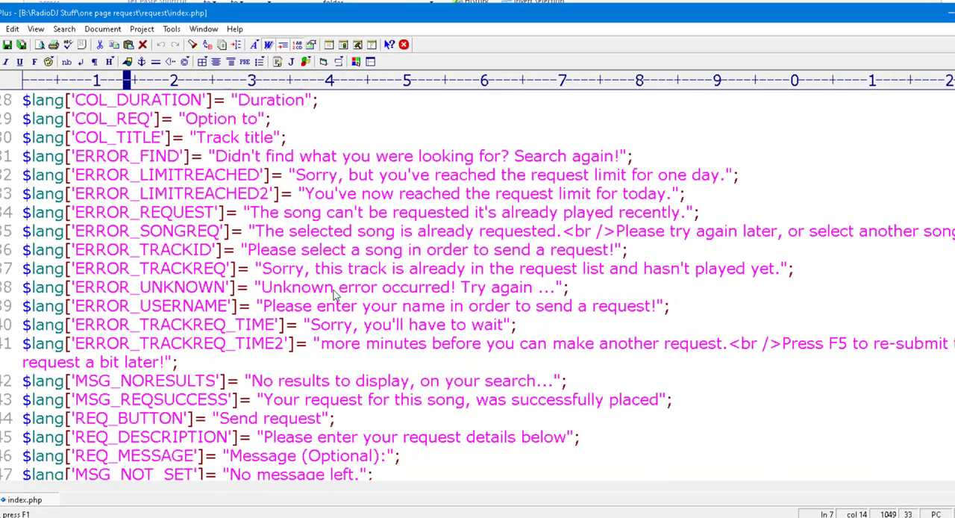
scroll(334, 294, "down", 8)
scroll(345, 380, "down", 8)
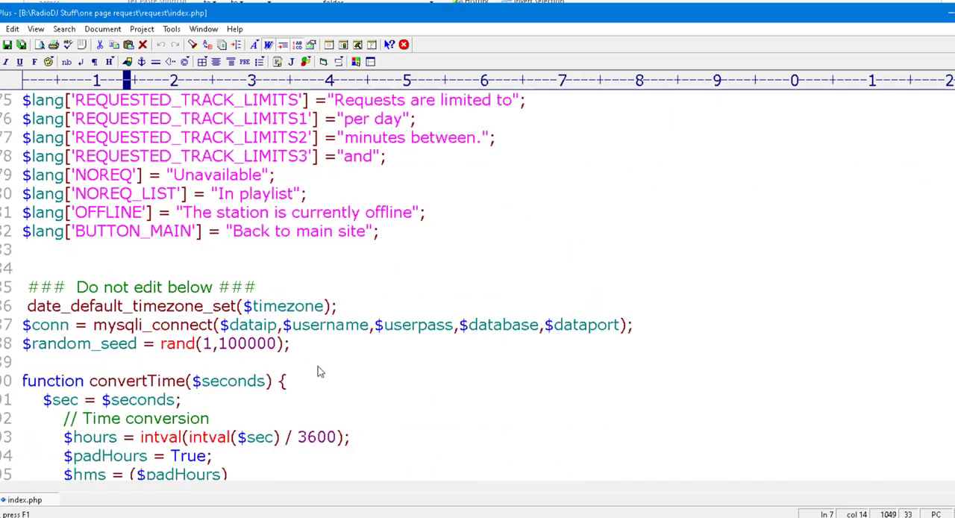
scroll(332, 383, "down", 16)
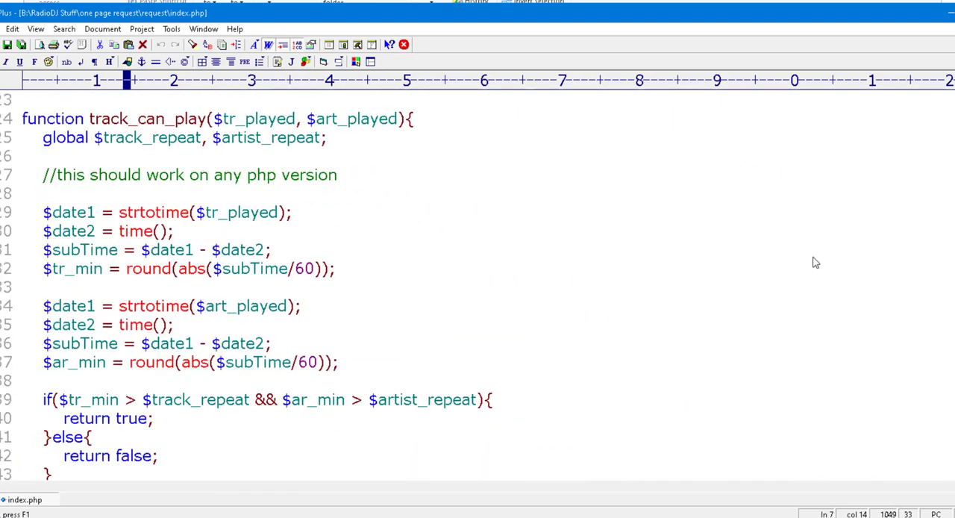
scroll(354, 285, "up", 20)
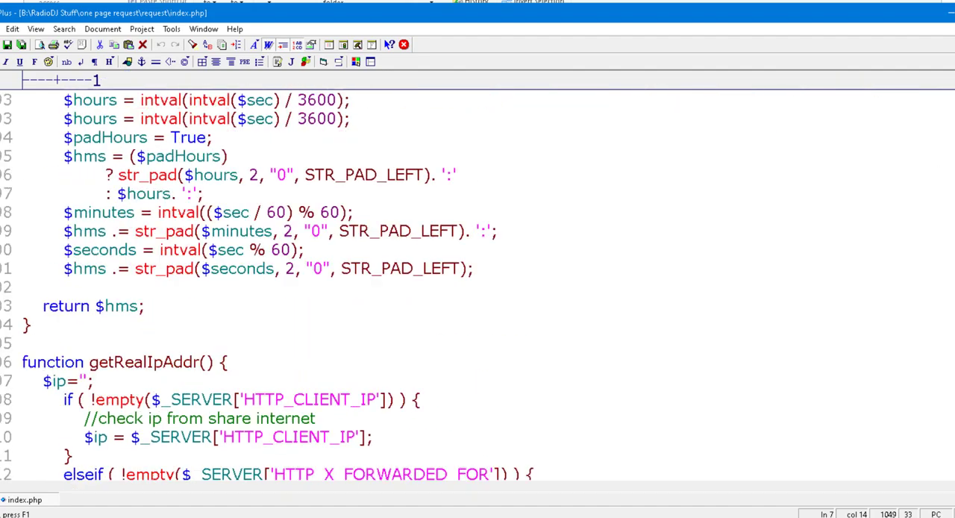
scroll(478, 283, "up", 17)
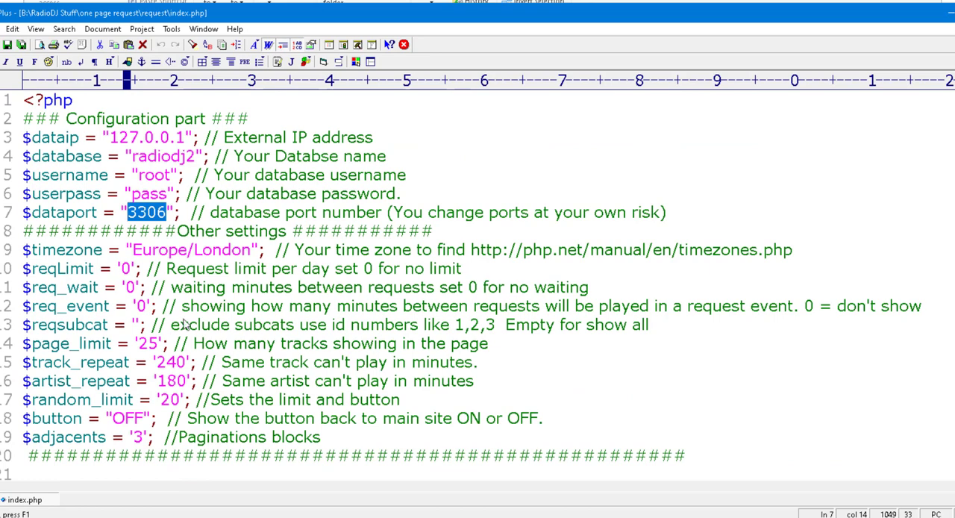
Highlight the external IP address and database name values once more in the configuration part of index.php
left_click(170, 194)
left_click_drag(188, 141, 110, 141)
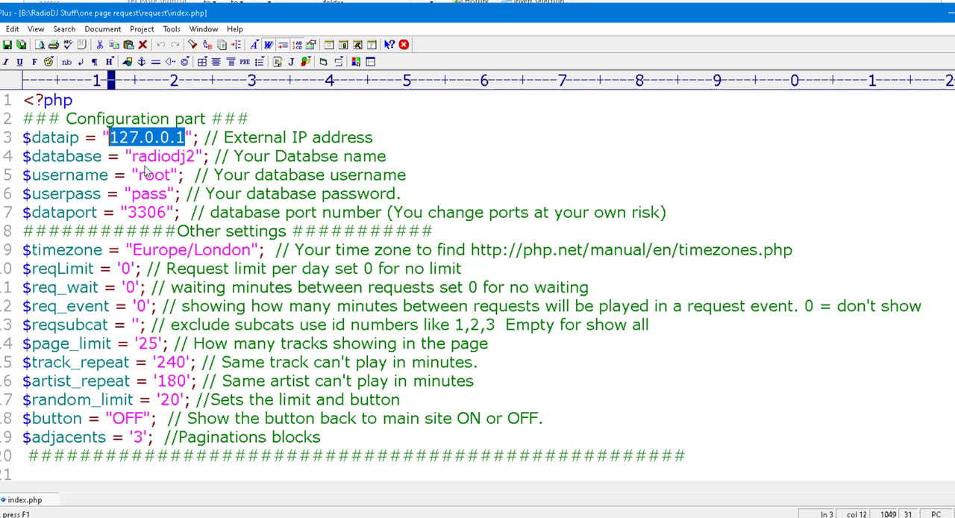
left_click(196, 159)
left_click_drag(197, 158, 131, 158)
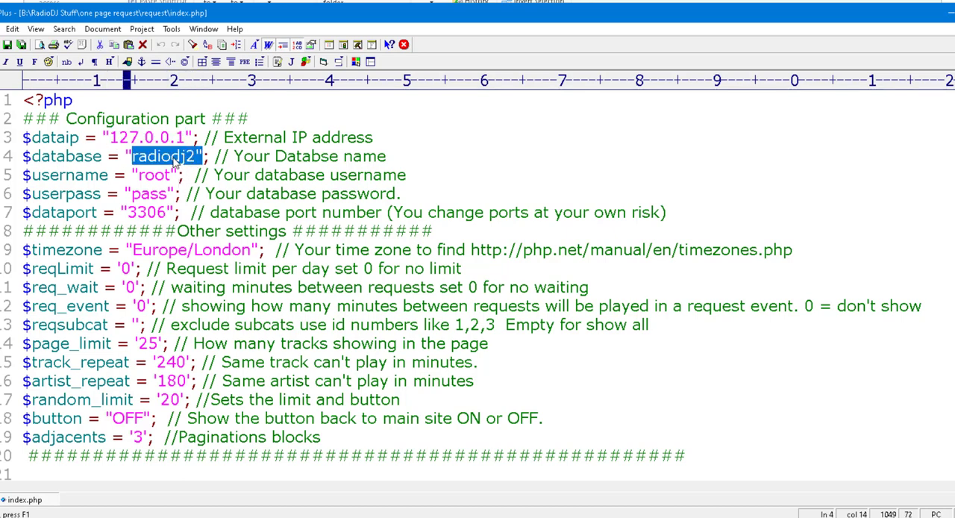
left_click(173, 160)
left_click_drag(194, 158, 130, 214)
left_click(138, 176)
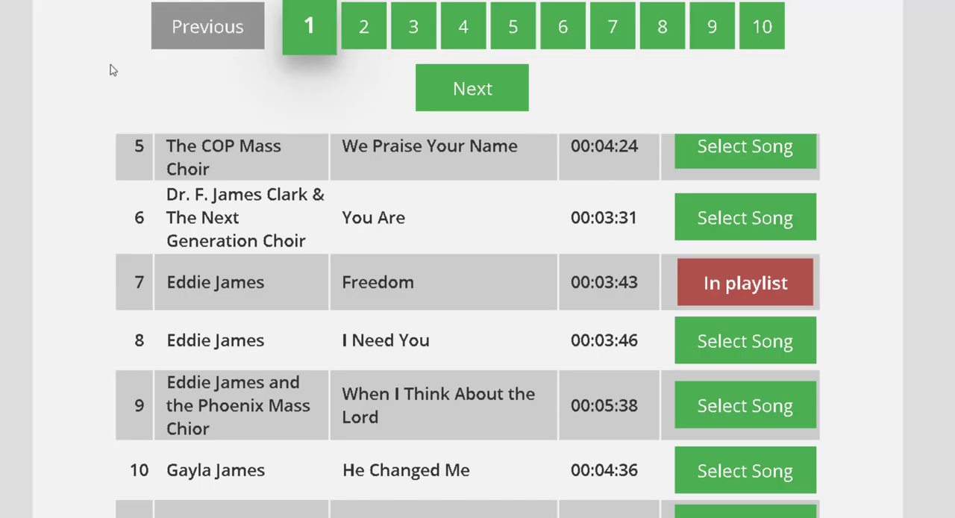
Look over the song request pages in the browser, going back from the "james" search and viewing the track list
scroll(112, 69, "up", 6)
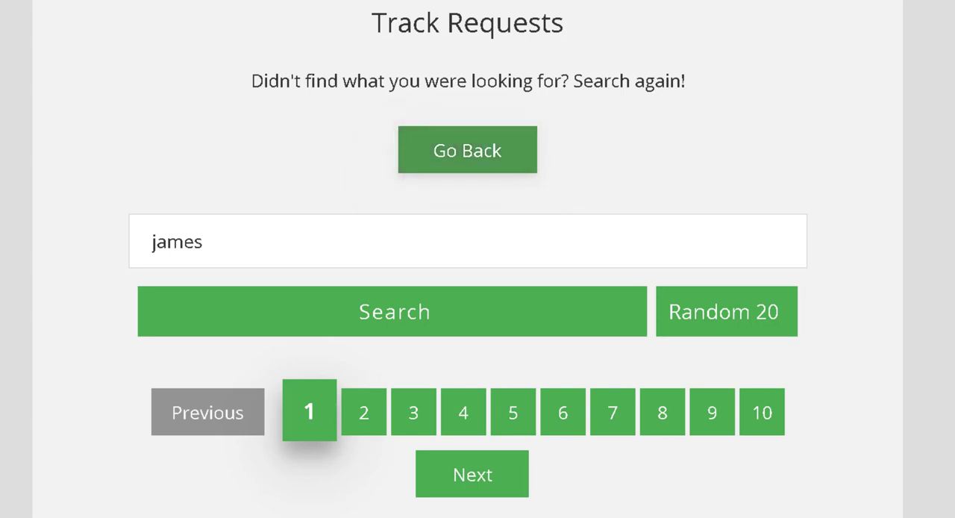
left_click(467, 150)
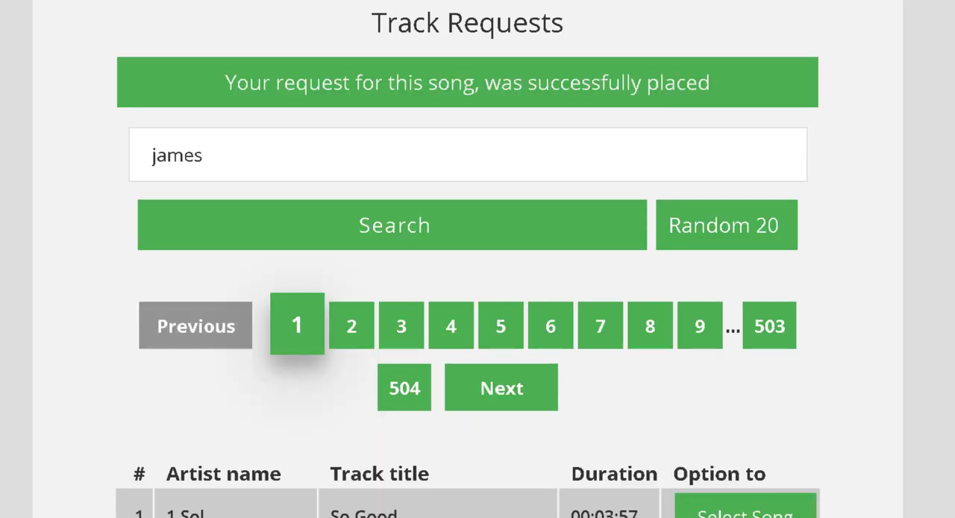
scroll(467, 259, "down", 3)
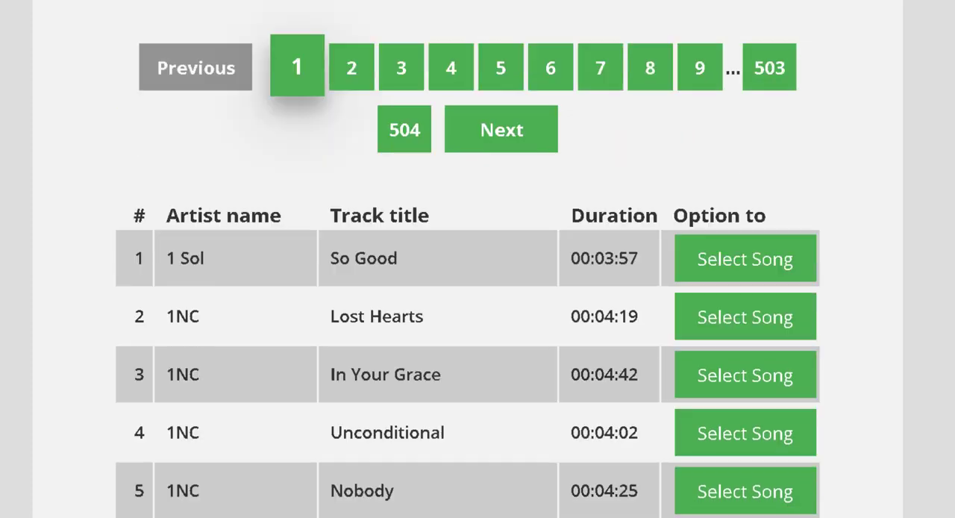
scroll(467, 259, "up", 3)
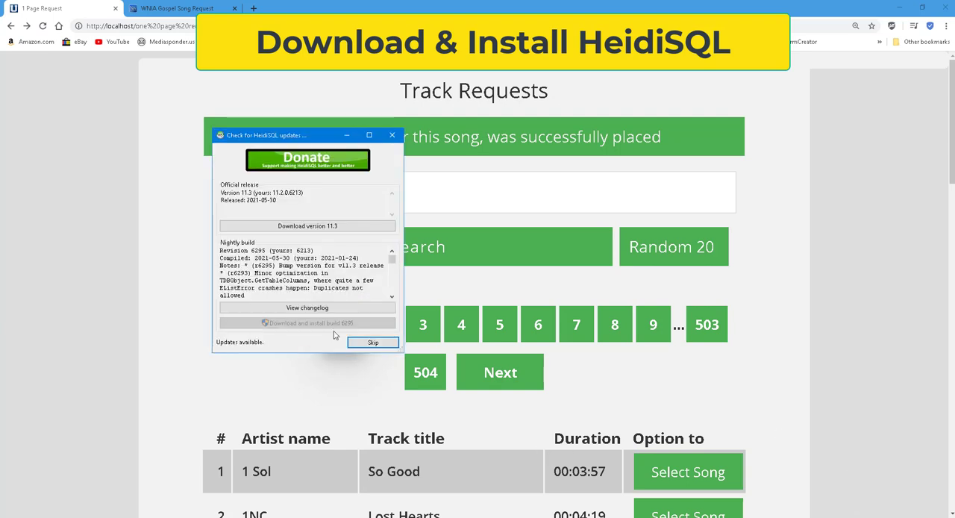
Dismiss the HeidiSQL update check and open the Unnamed session for 127.0.0.1 from the session manager
left_click(382, 342)
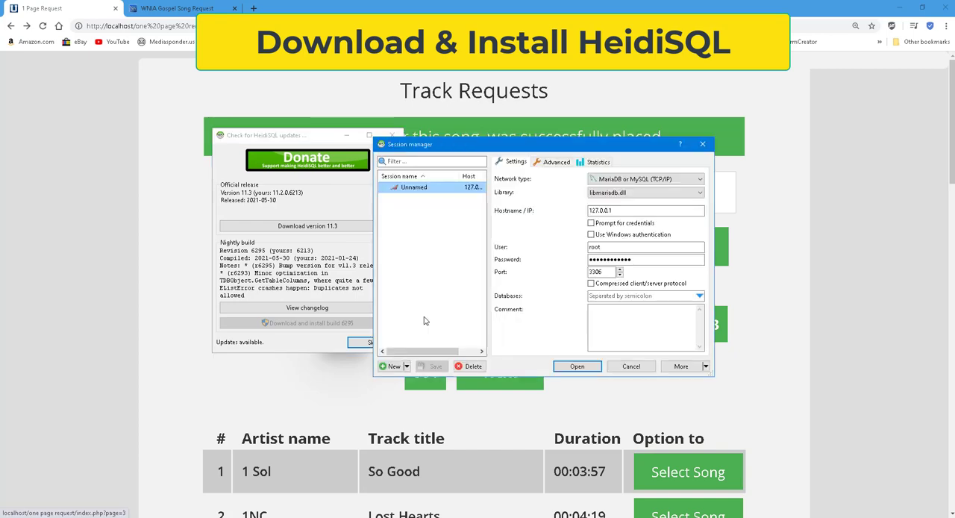
left_click(396, 135)
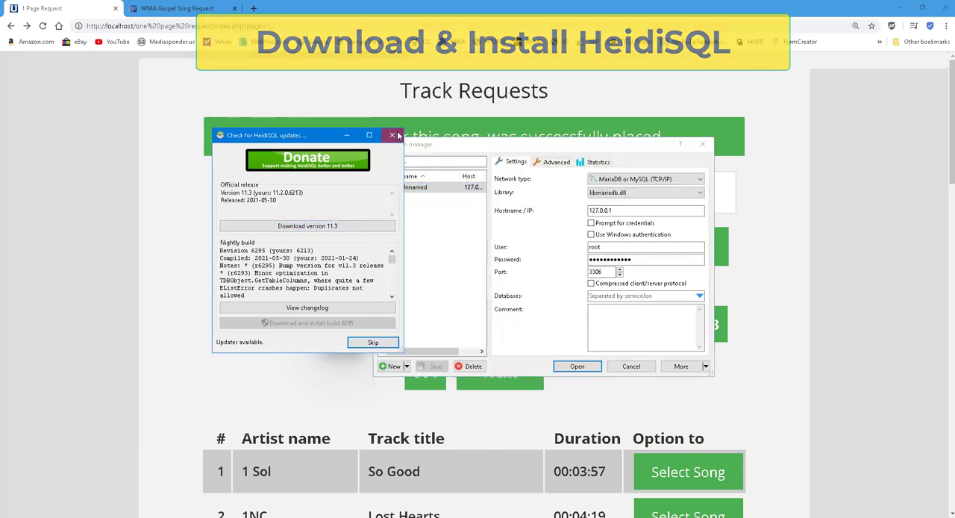
left_click(394, 135)
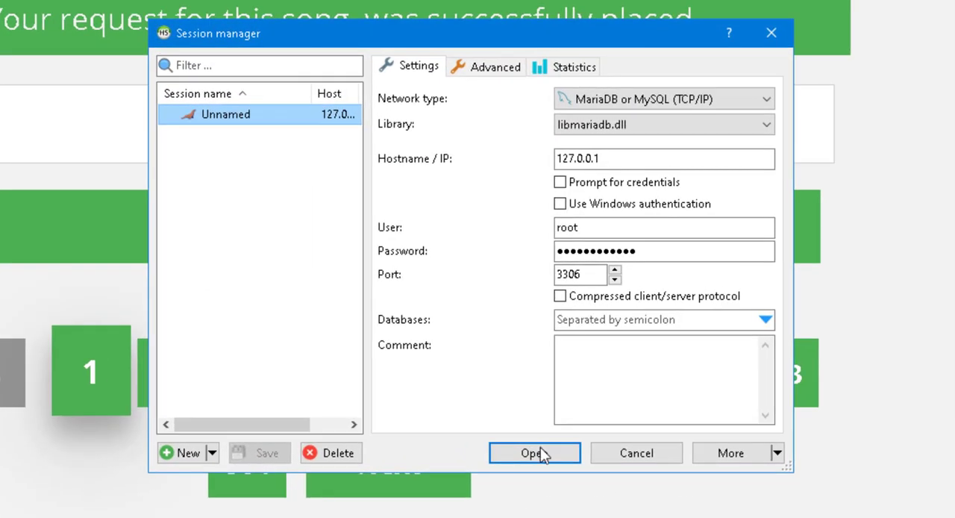
left_click(537, 453)
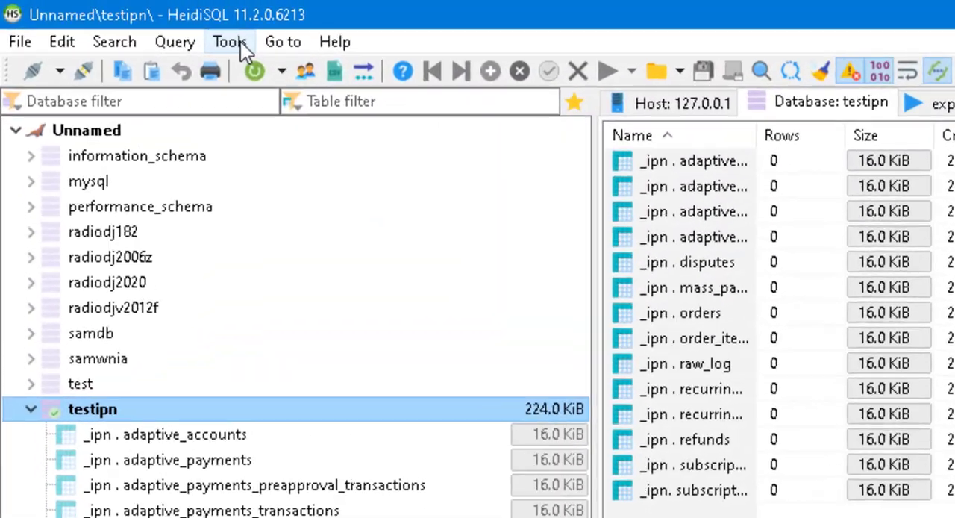
Add an account named "request" in the HeidiSQL user manager and allow access from everywhere (%)
left_click(240, 42)
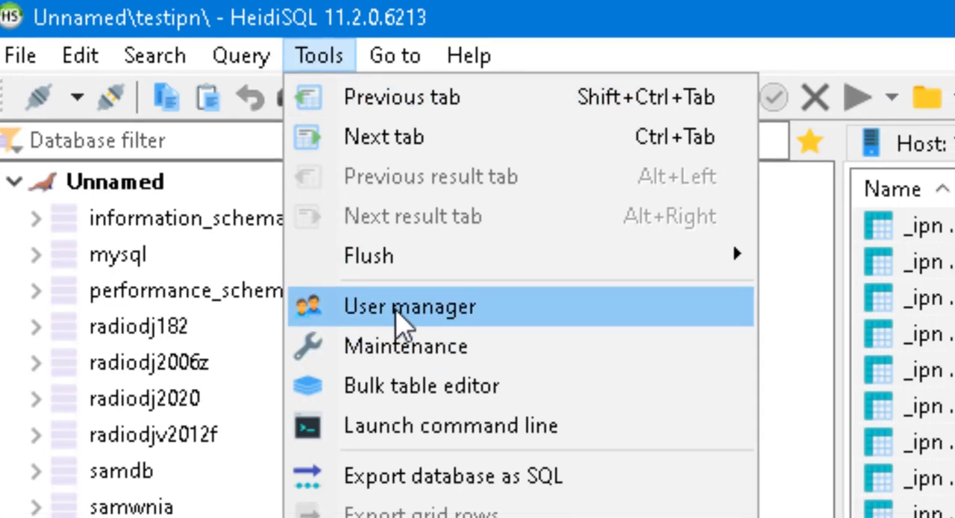
left_click(407, 313)
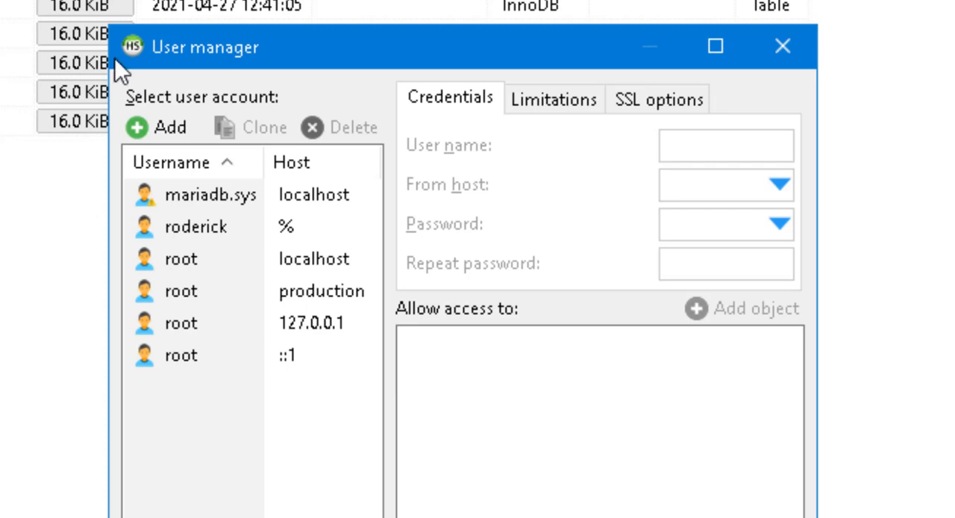
left_click(139, 127)
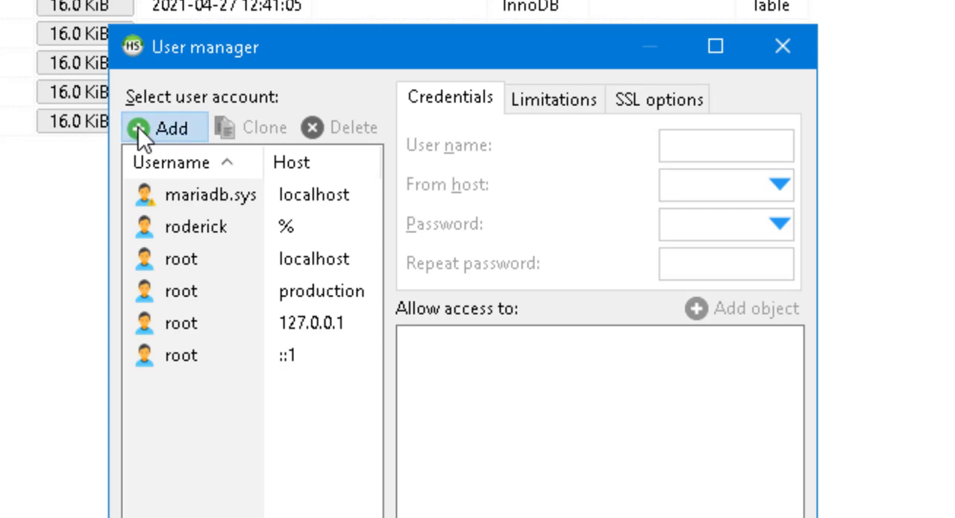
left_click(749, 144)
left_click_drag(768, 144, 579, 151)
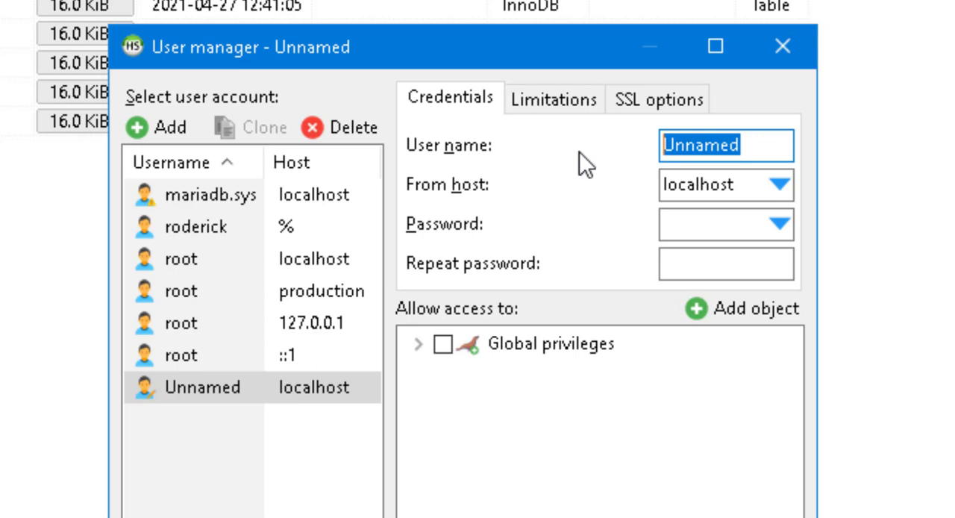
type("request")
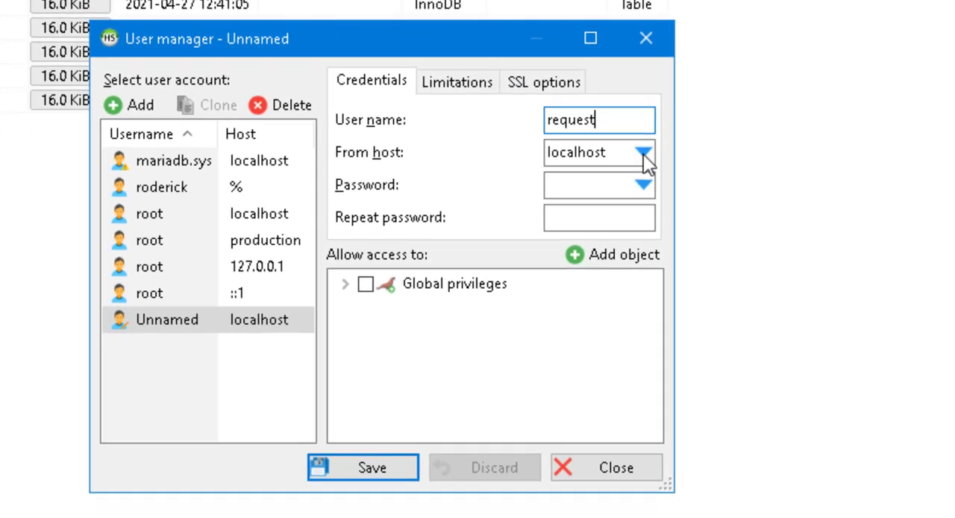
left_click(780, 184)
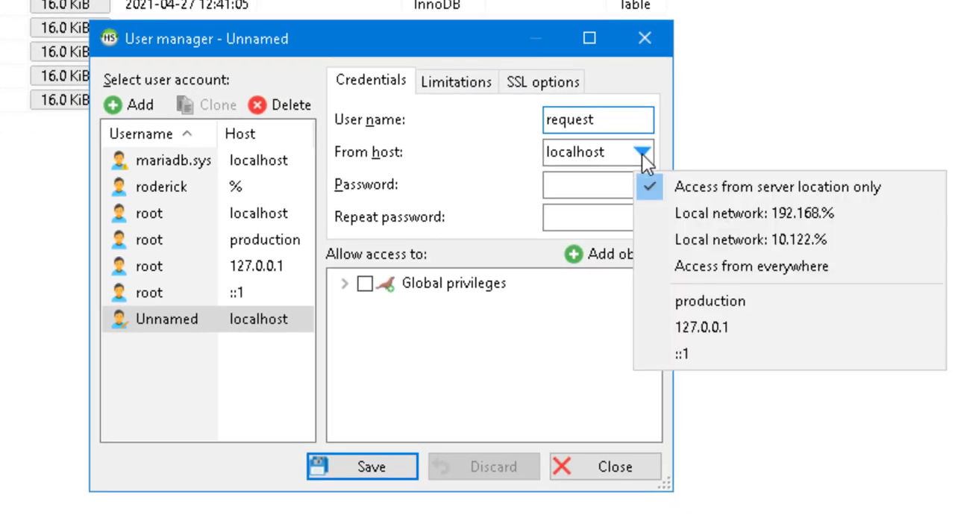
left_click(766, 278)
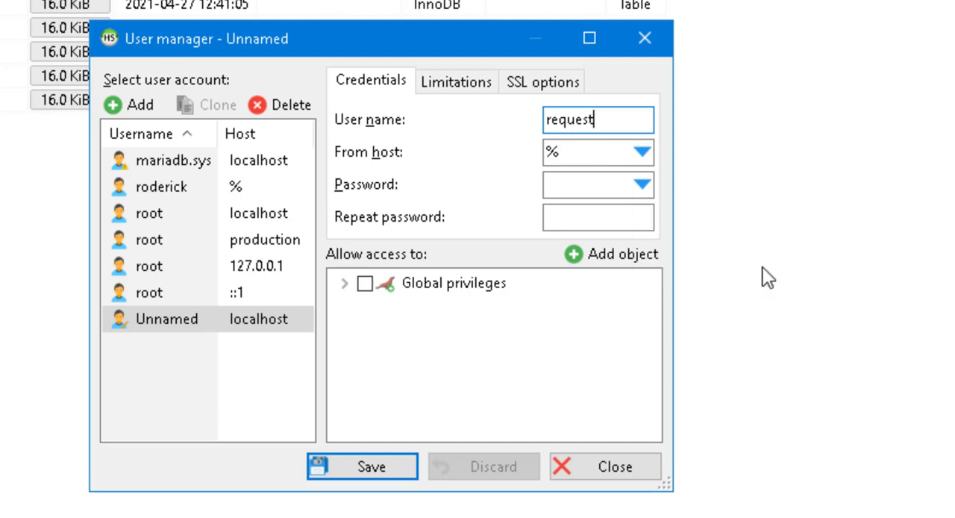
Enter the account password for the new user and repeat it in the confirmation field
left_click(596, 187)
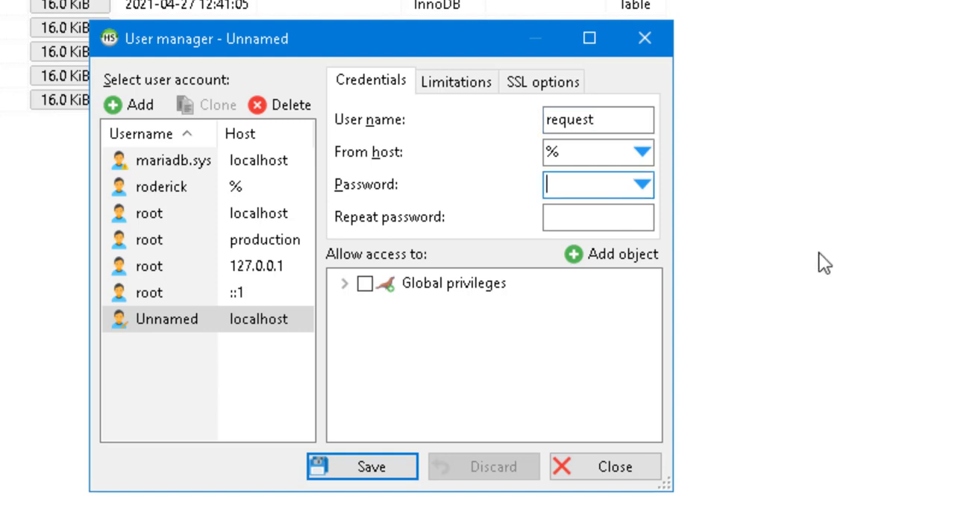
type("password12")
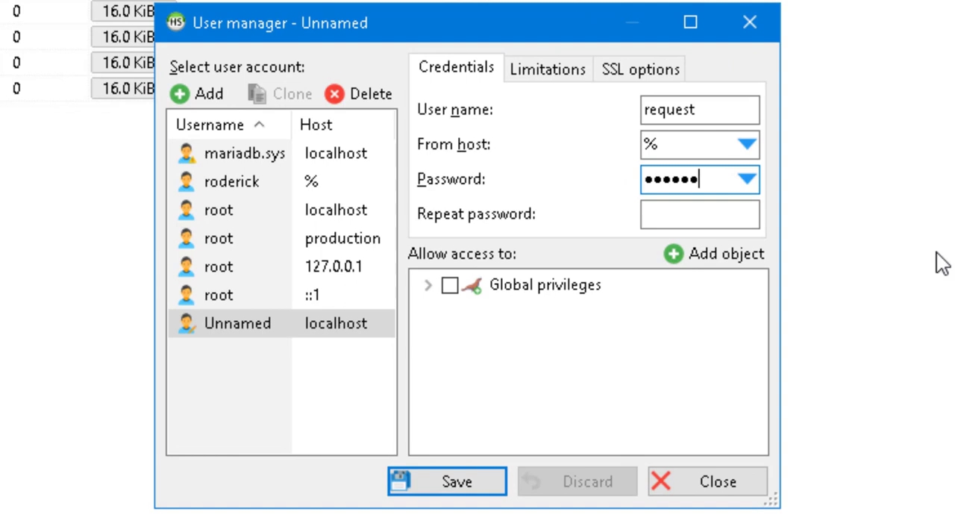
key("Tab")
type("passwo")
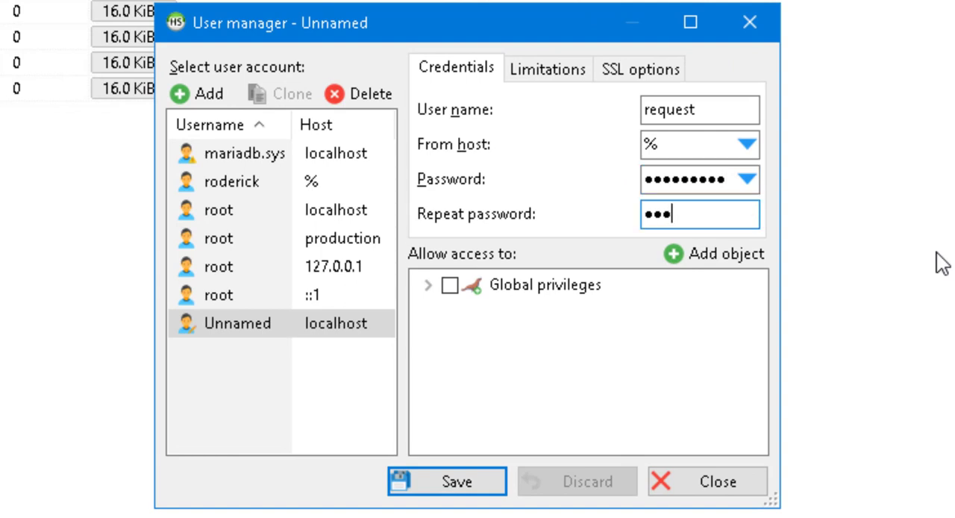
type("r")
key("BackSpace")
key("BackSpace")
key("BackSpace")
key("BackSpace")
key("BackSpace")
key("BackSpace")
key("BackSpace")
type("password1")
Grant global privileges to the request user, then clear the DELETE and DROP privileges
left_click(449, 285)
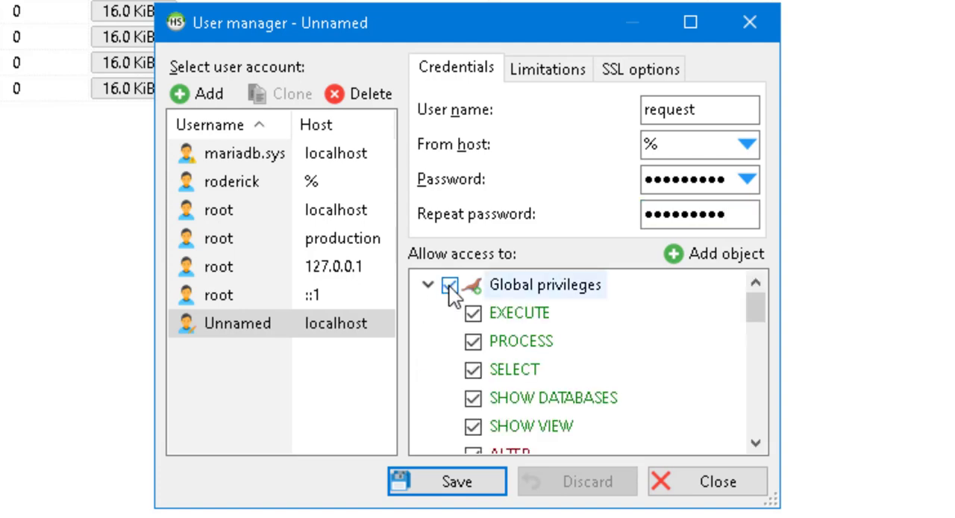
scroll(716, 374, "down", 3)
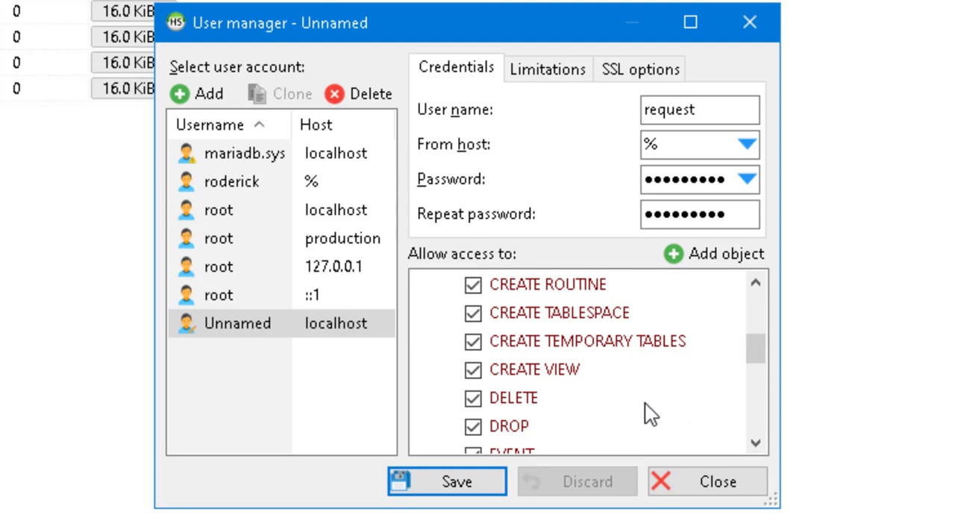
left_click(475, 398)
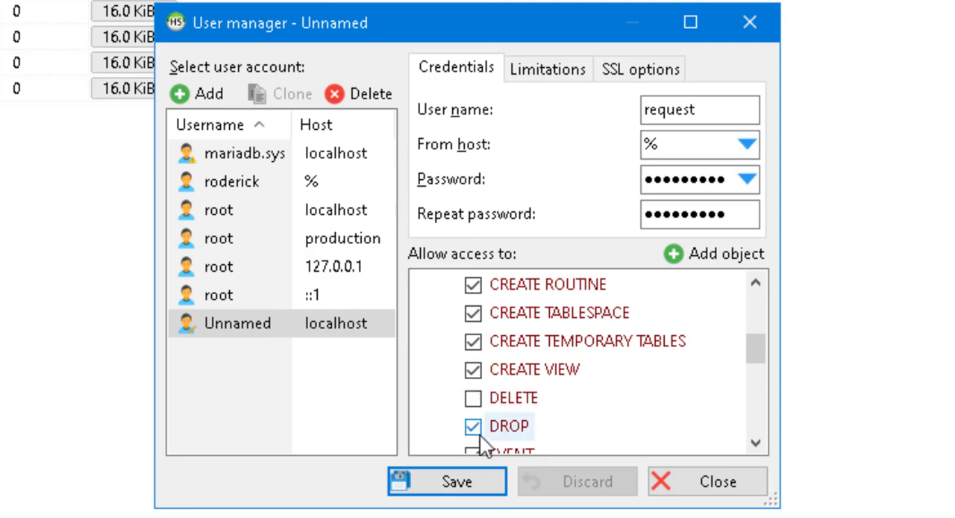
left_click(475, 428)
scroll(675, 393, "down", 1)
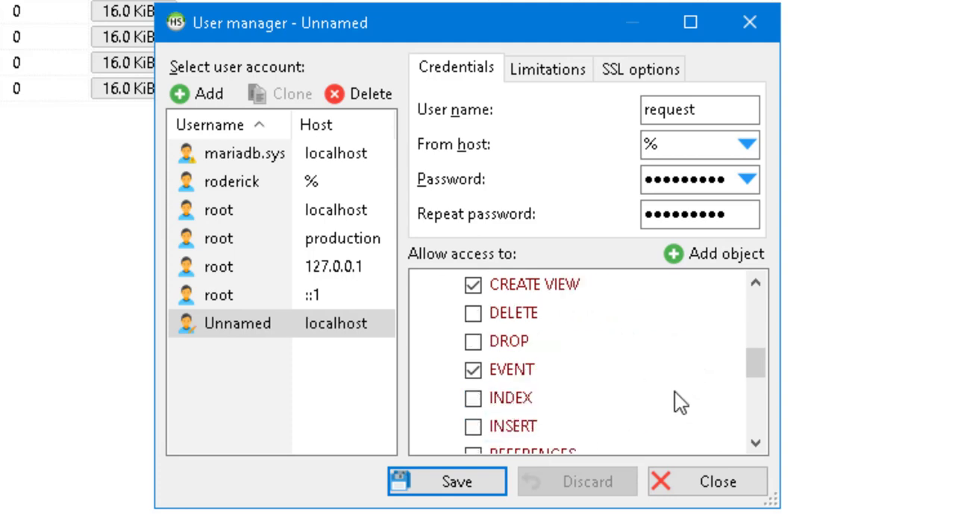
Review the full list of granted privileges and save the request user account
scroll(675, 378, "up", 1)
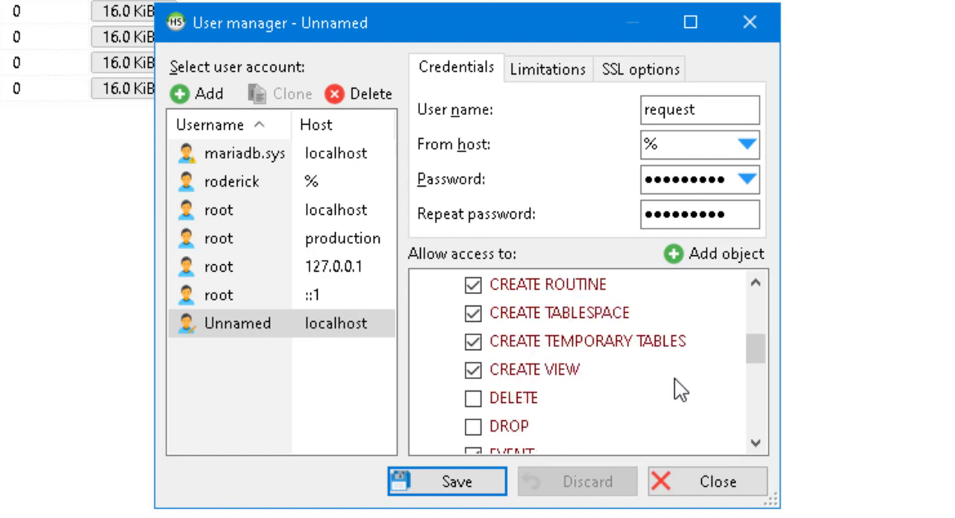
scroll(674, 379, "up", 1)
scroll(674, 378, "up", 1)
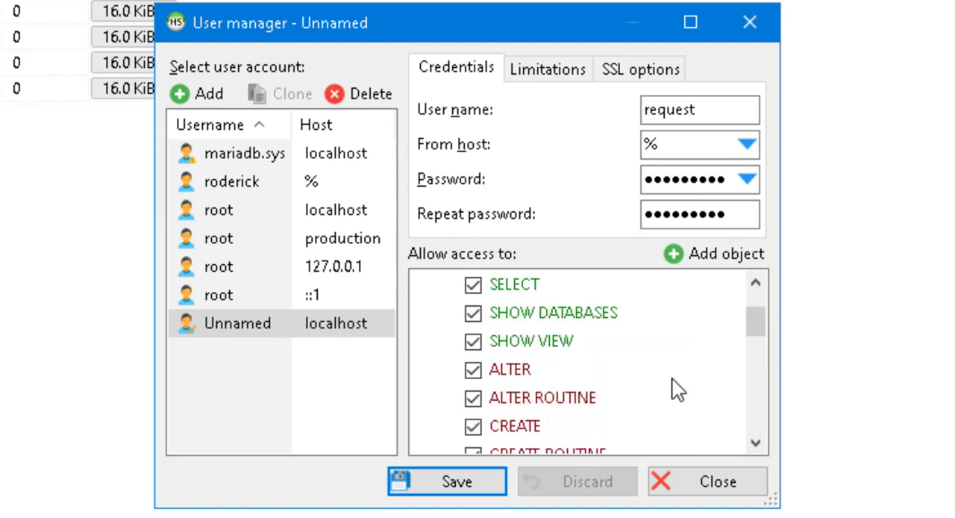
scroll(673, 379, "down", 2)
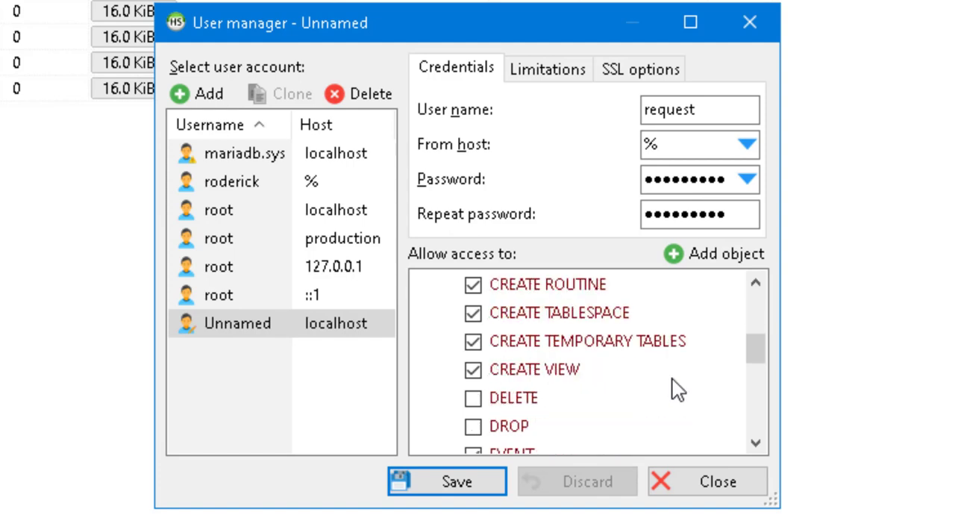
scroll(672, 379, "down", 2)
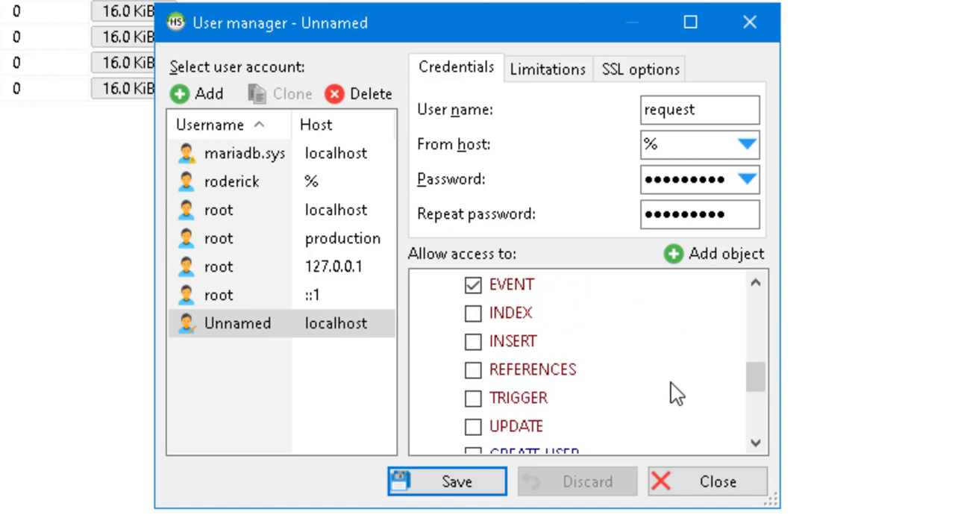
scroll(670, 383, "down", 1)
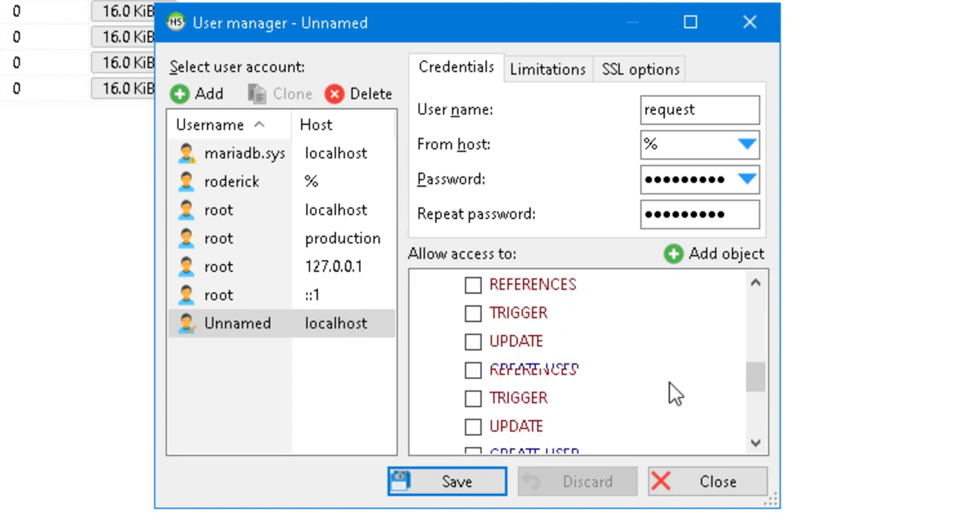
left_click(457, 484)
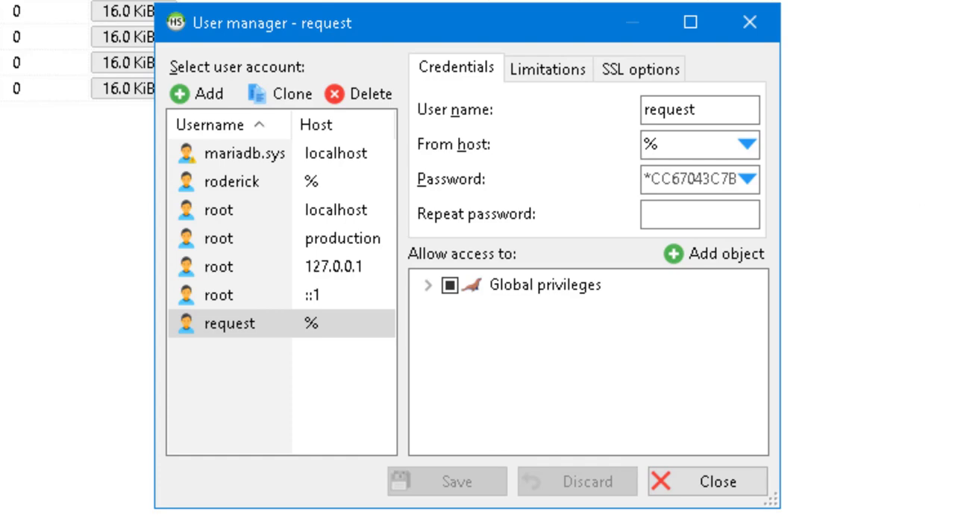
Close the user manager, quit HeidiSQL and return to the Track Requests page
left_click(753, 19)
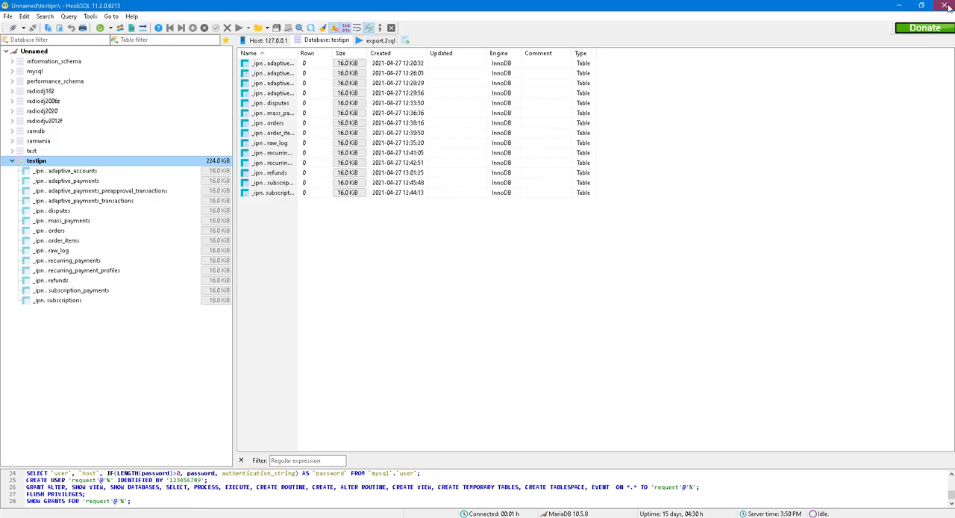
left_click(946, 6)
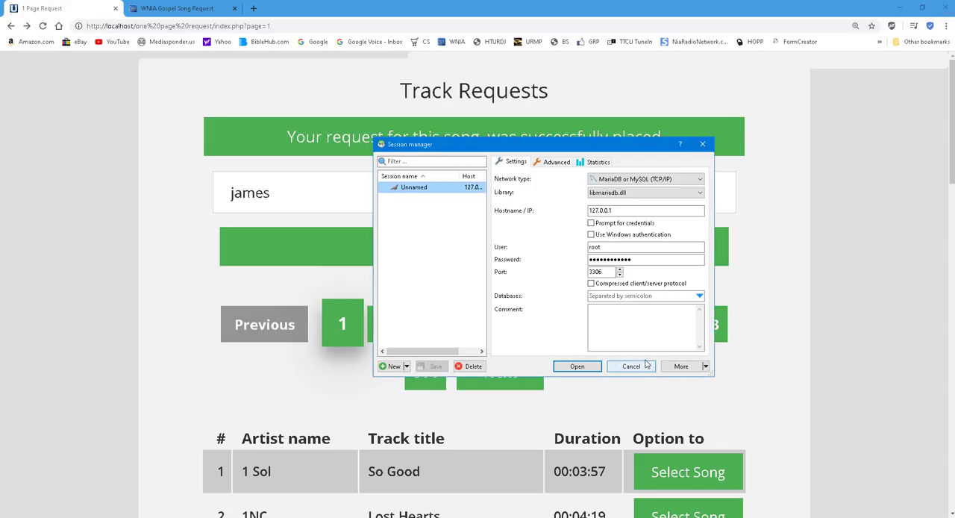
left_click(632, 366)
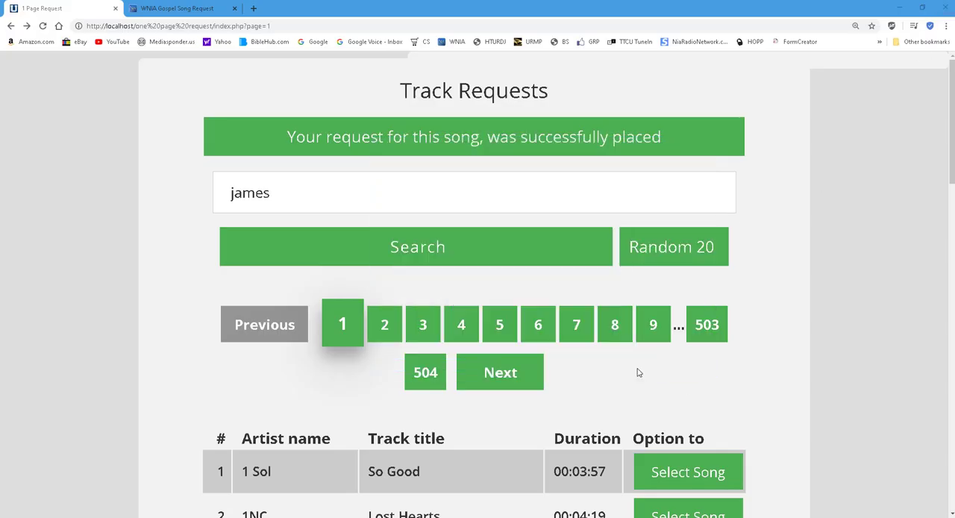
Look over the local Track Requests page and compare it with the WNIA Gospel Song Request page
scroll(848, 357, "down", 2)
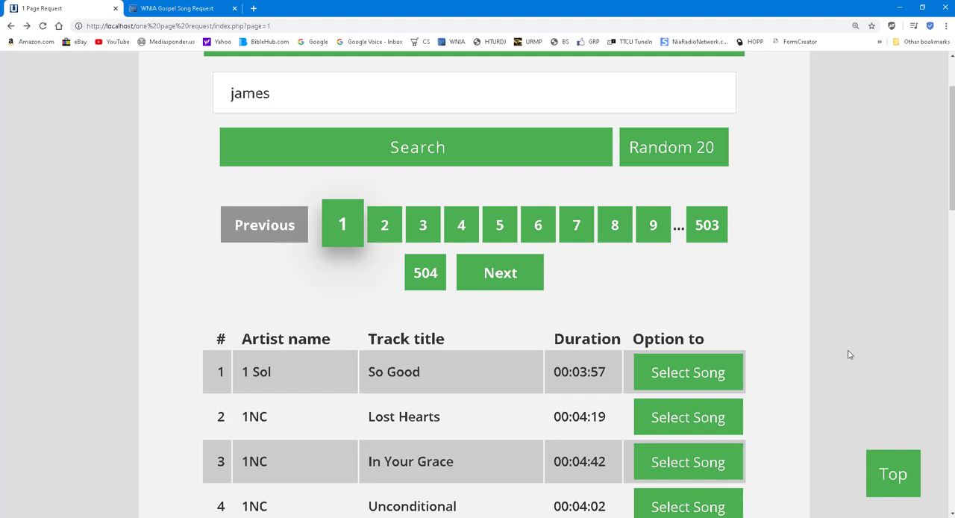
scroll(849, 354, "up", 2)
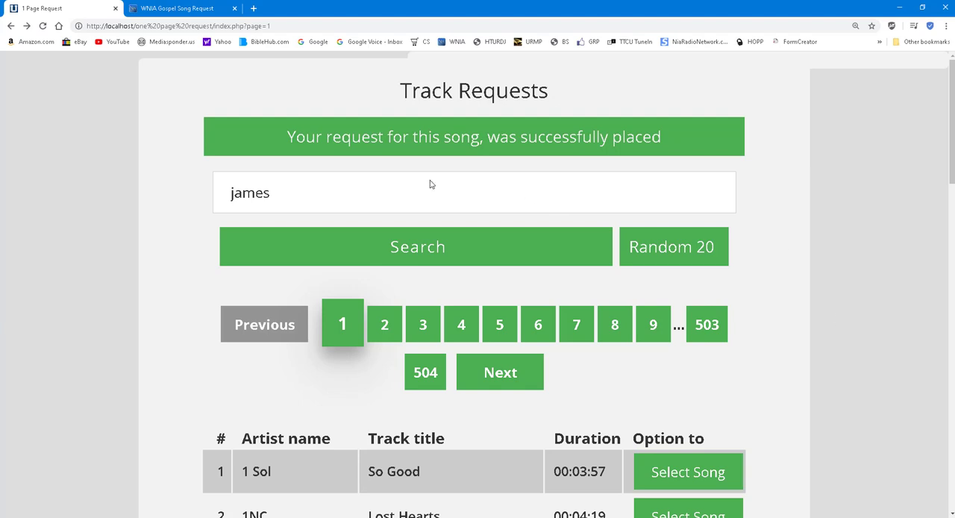
left_click(190, 11)
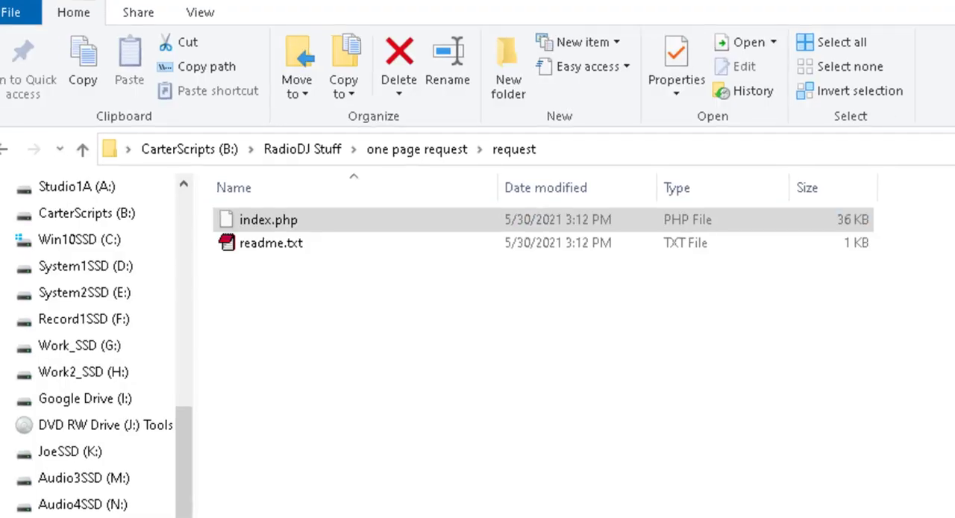
Show the one page request folder in File Explorer and look through the local Track Requests song list
left_click(440, 514)
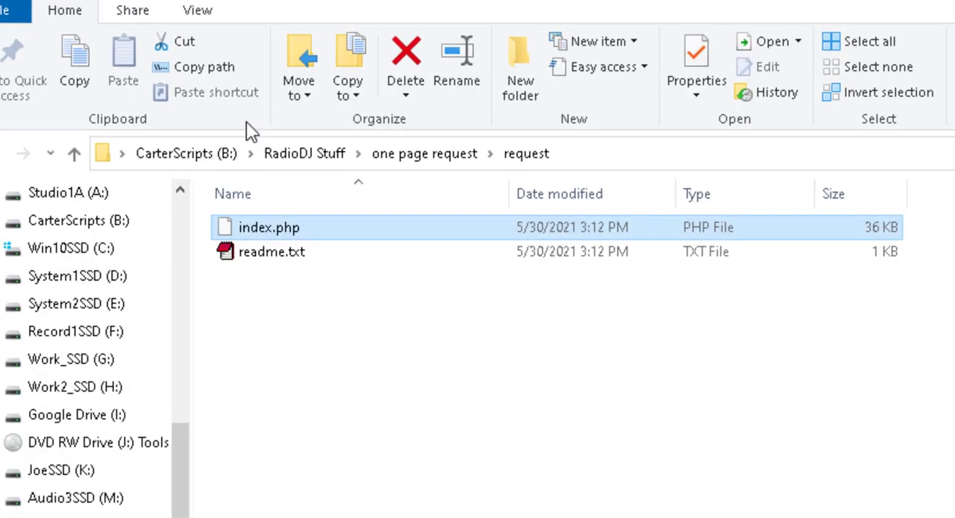
left_click(74, 154)
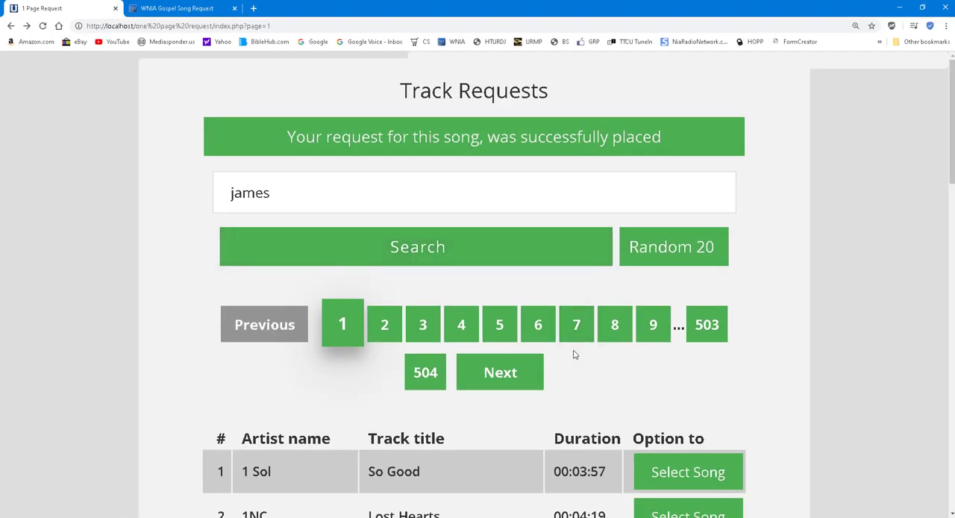
scroll(574, 355, "down", 9)
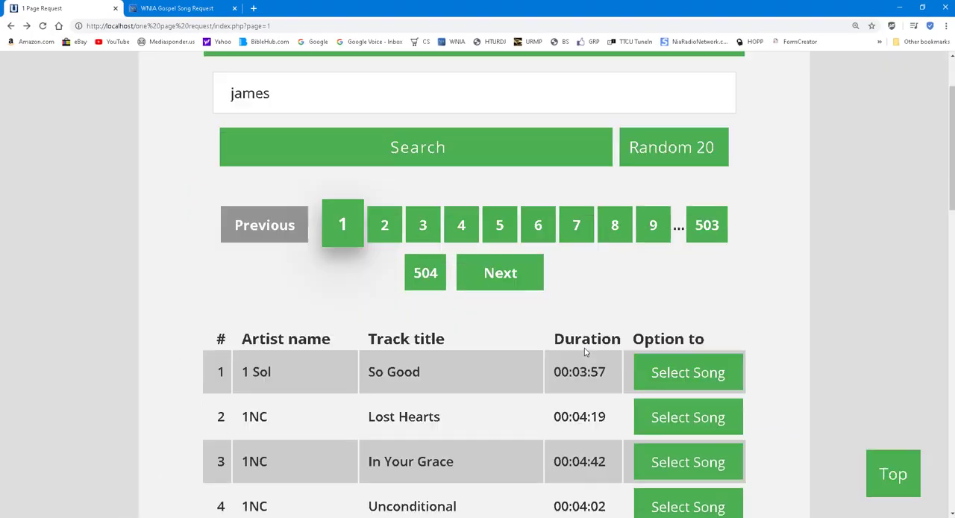
scroll(826, 294, "up", 9)
scroll(806, 288, "down", 3)
scroll(815, 312, "down", 4)
scroll(815, 312, "up", 5)
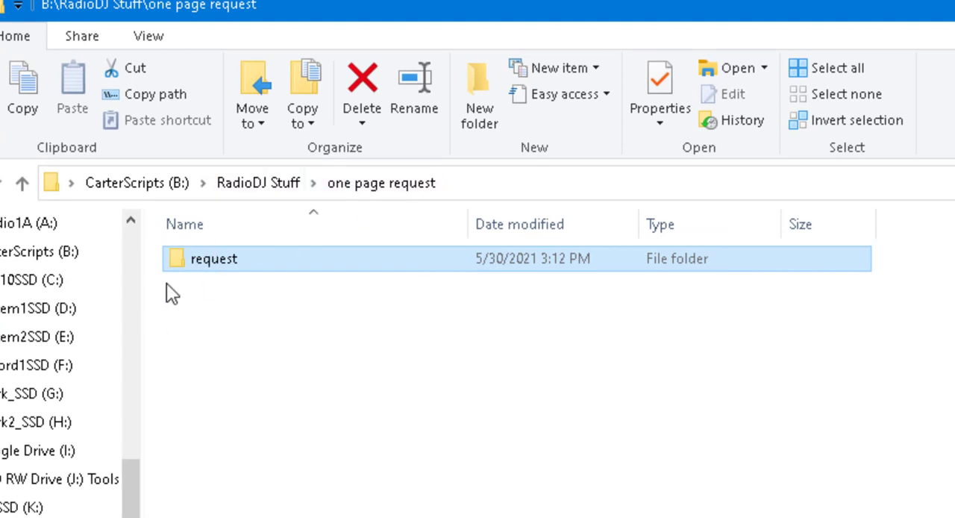
Open index.php from the request folder in EditPlus and change the $dataip comment to "External IPv4 address"
double_click(209, 261)
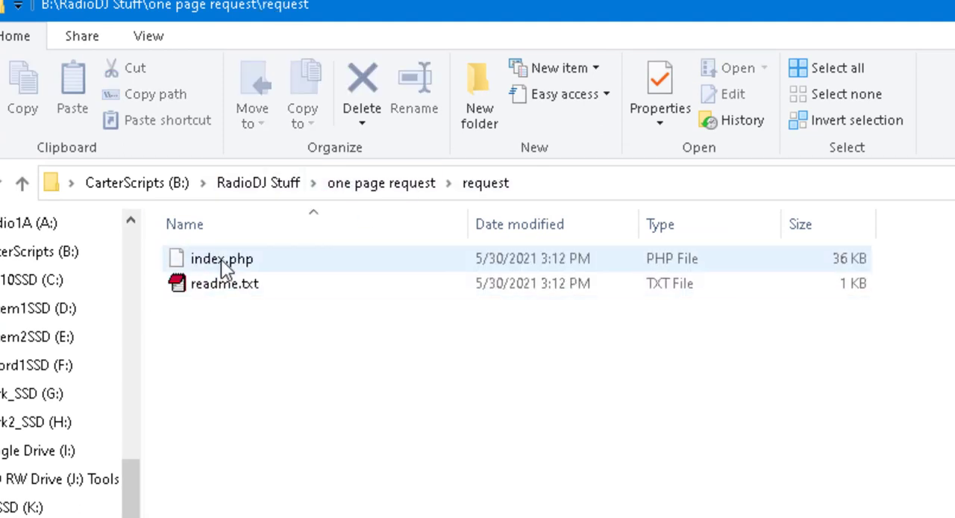
left_click(225, 264)
right_click(225, 262)
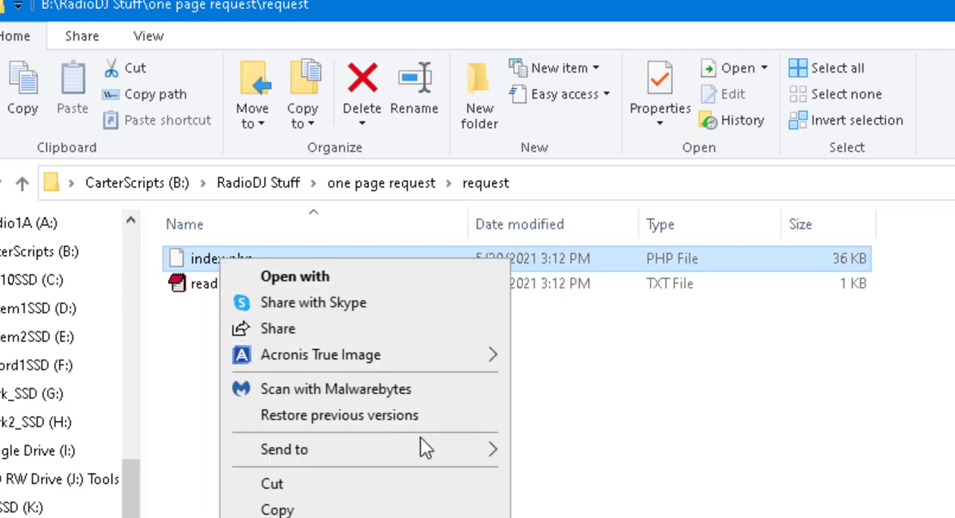
mouse_move(427, 457)
left_click(590, 516)
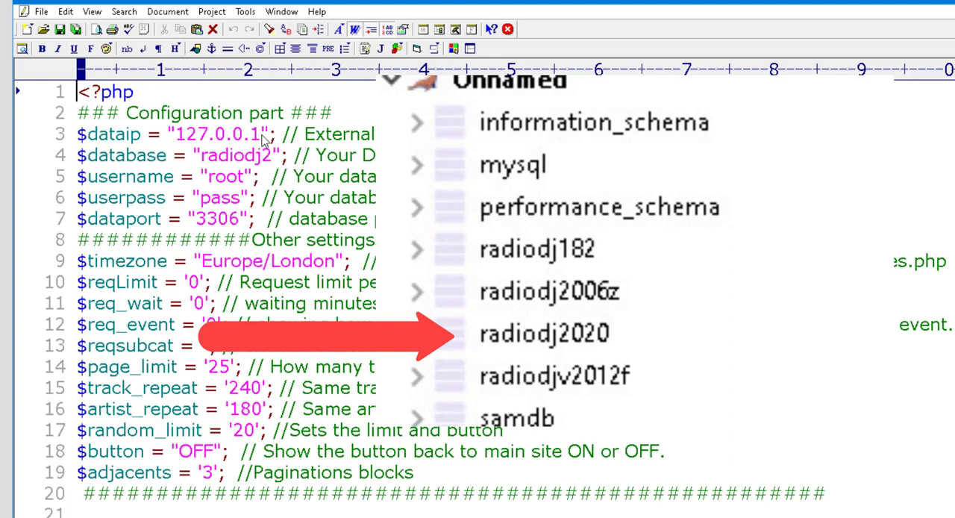
left_click(400, 133)
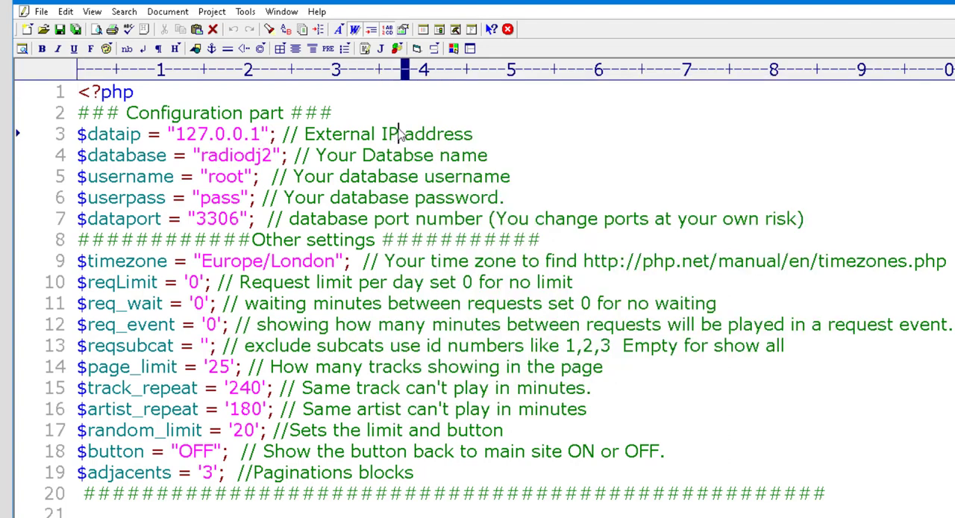
type("v4")
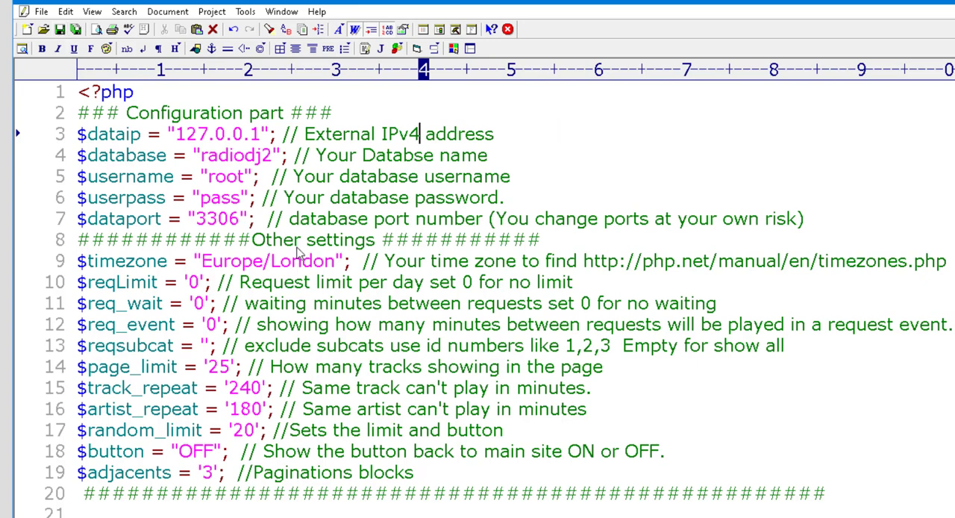
Review the $timezone value and the $lang text strings in index.php, and close the editor with the edit saved
left_click_drag(333, 266, 201, 263)
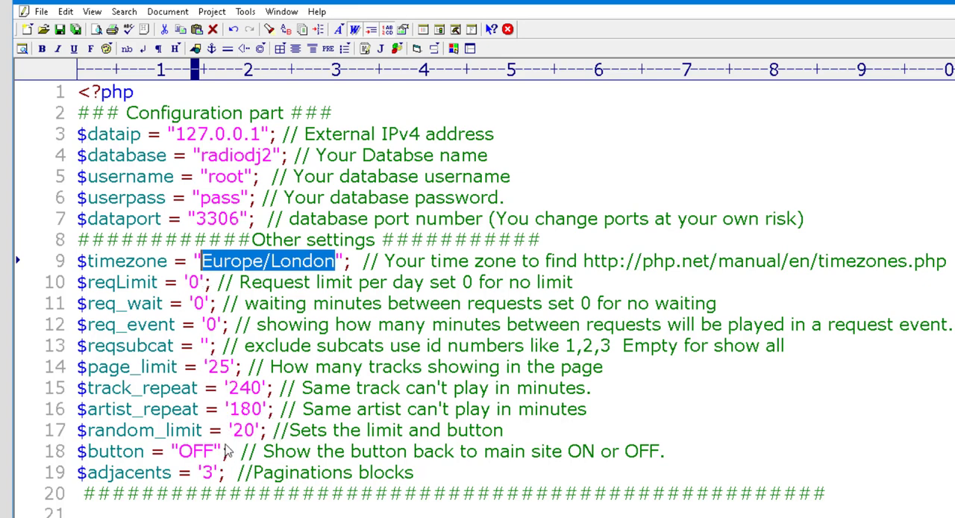
scroll(261, 436, "down", 5)
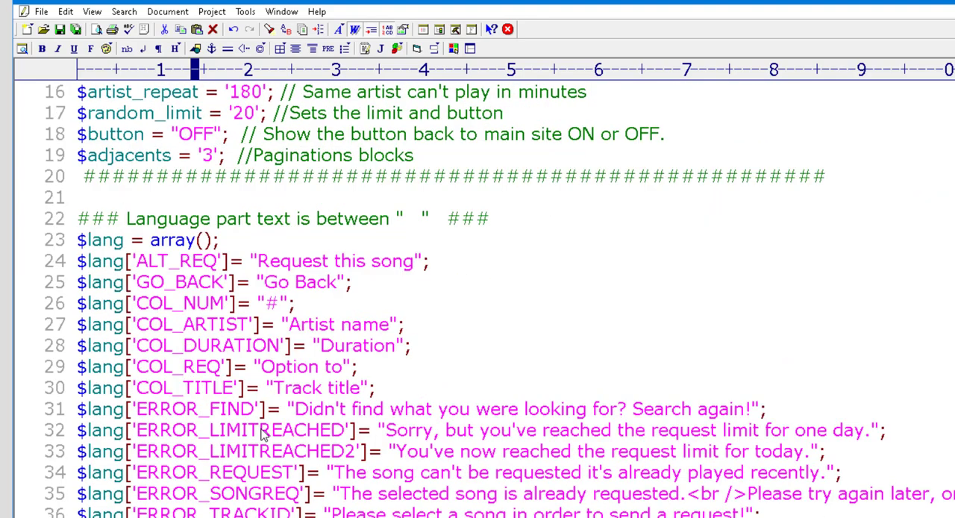
scroll(433, 392, "down", 10)
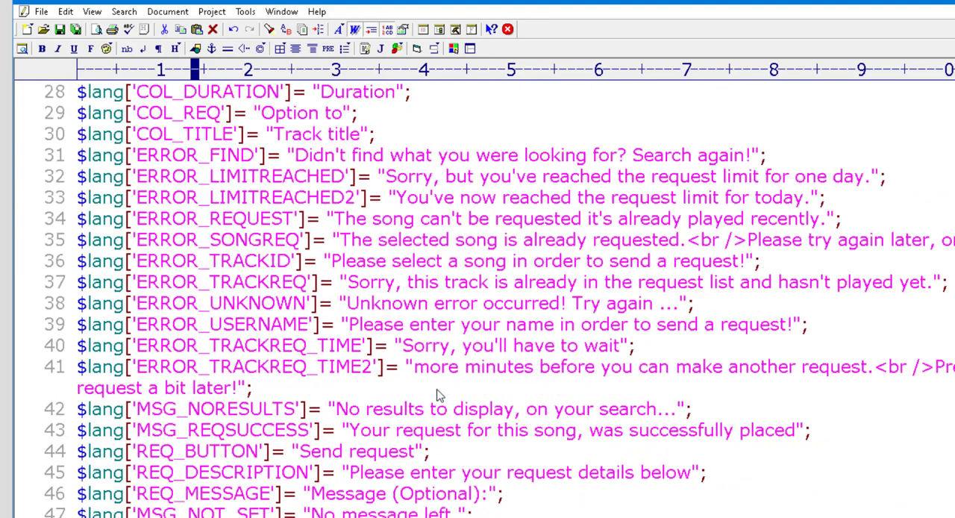
scroll(432, 418, "down", 7)
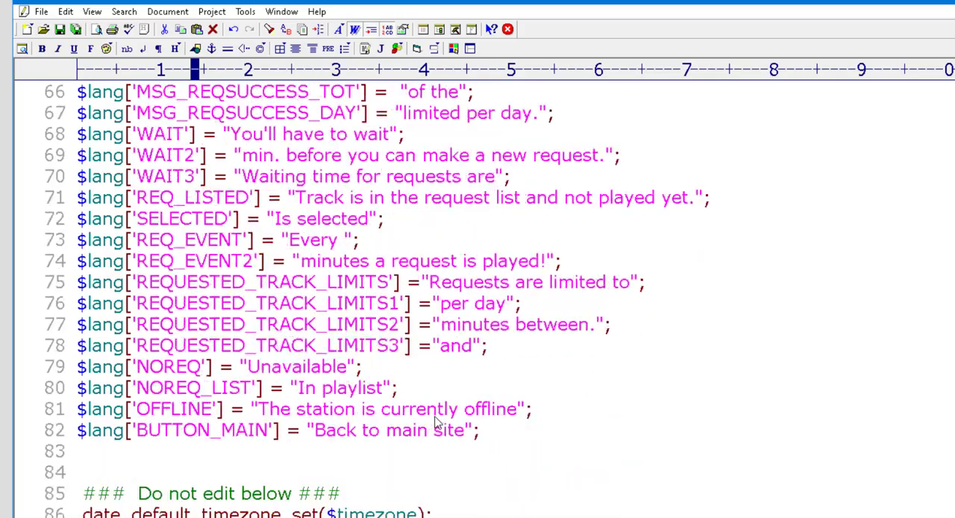
scroll(534, 250, "up", 11)
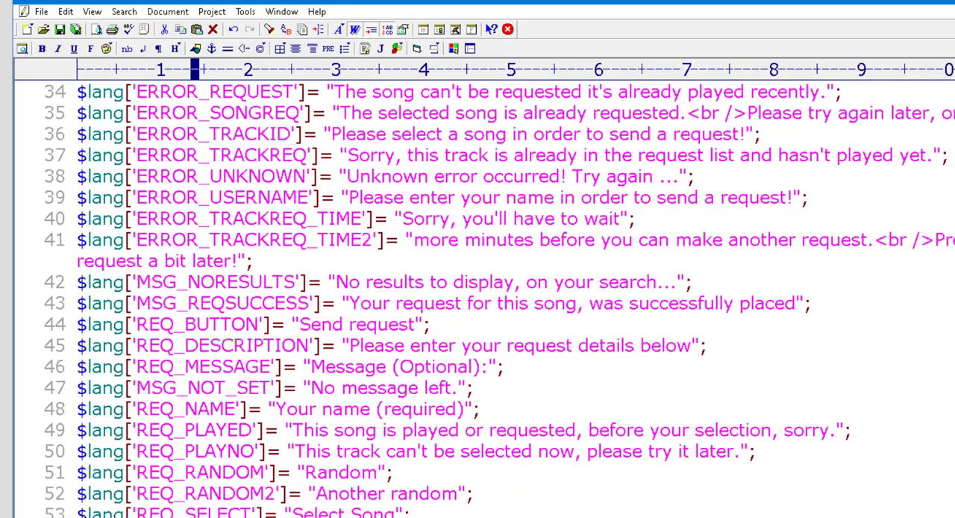
key("alt+F4")
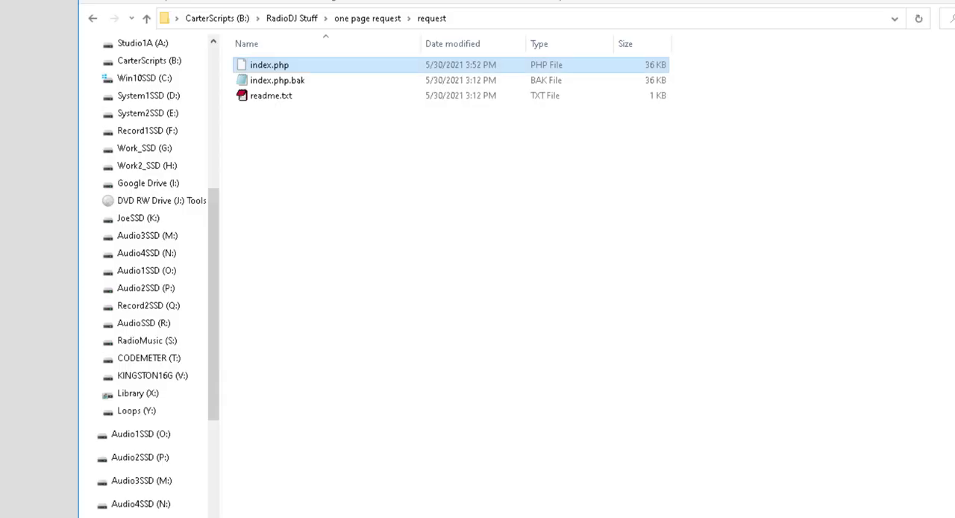
Go up to the one page request folder and switch back to the Track Requests page in the browser
left_click(145, 19)
mouse_move(262, 68)
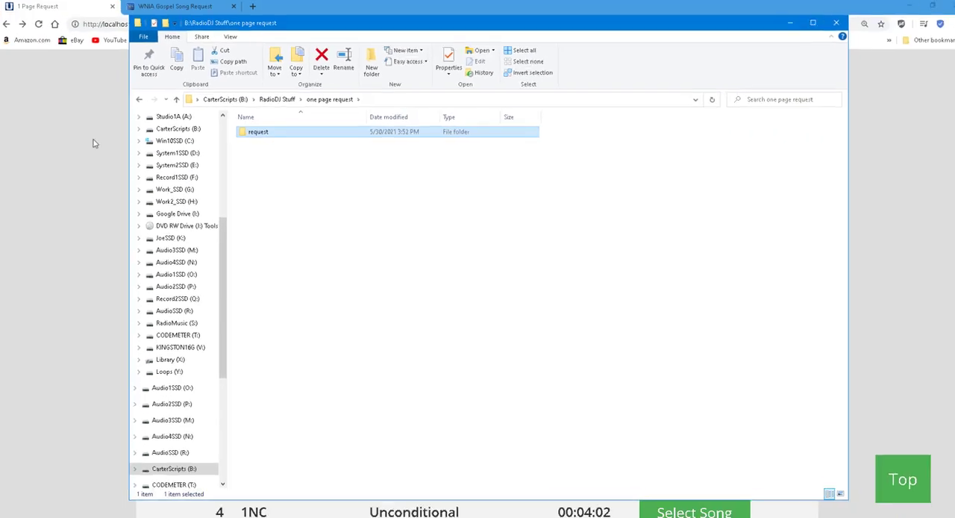
left_click(78, 129)
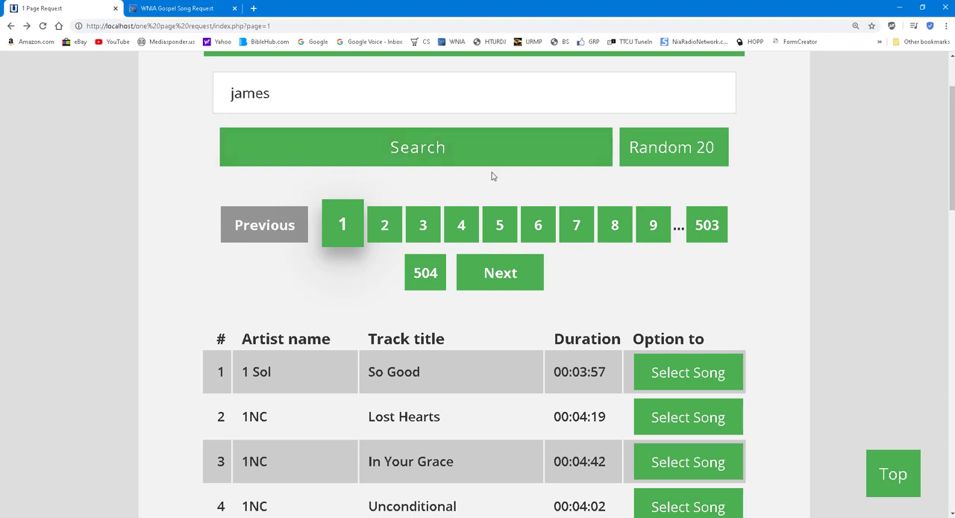
Clear the artist or title search text on the Track Requests page
scroll(493, 174, "up", 2)
double_click(283, 192)
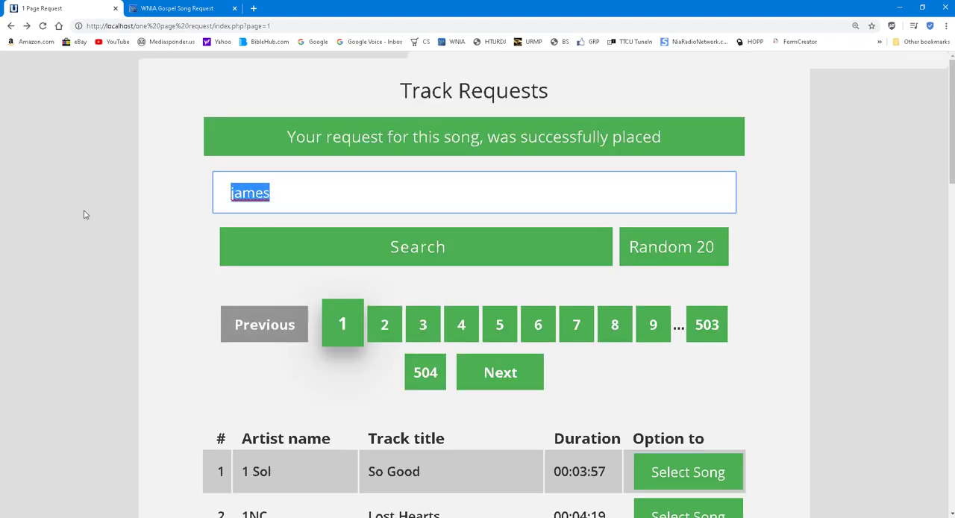
key("BackSpace")
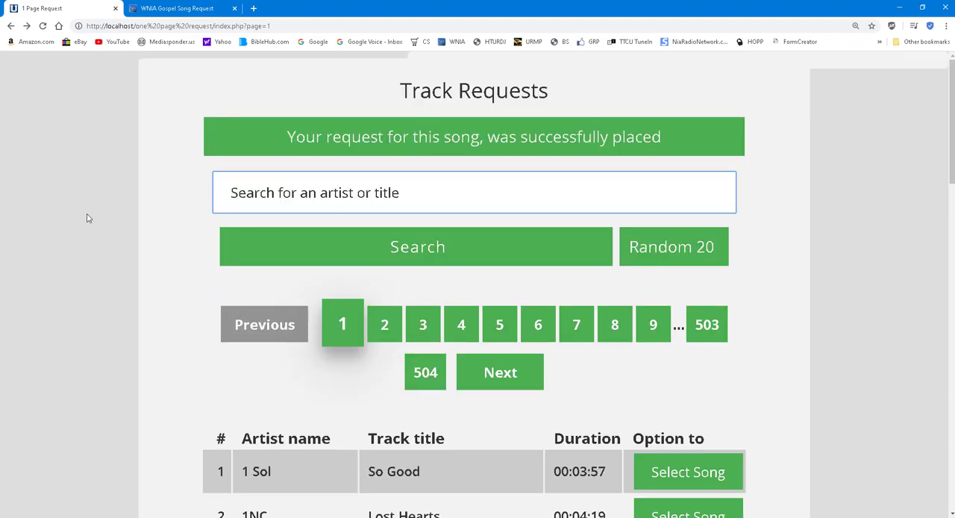
left_click(832, 152)
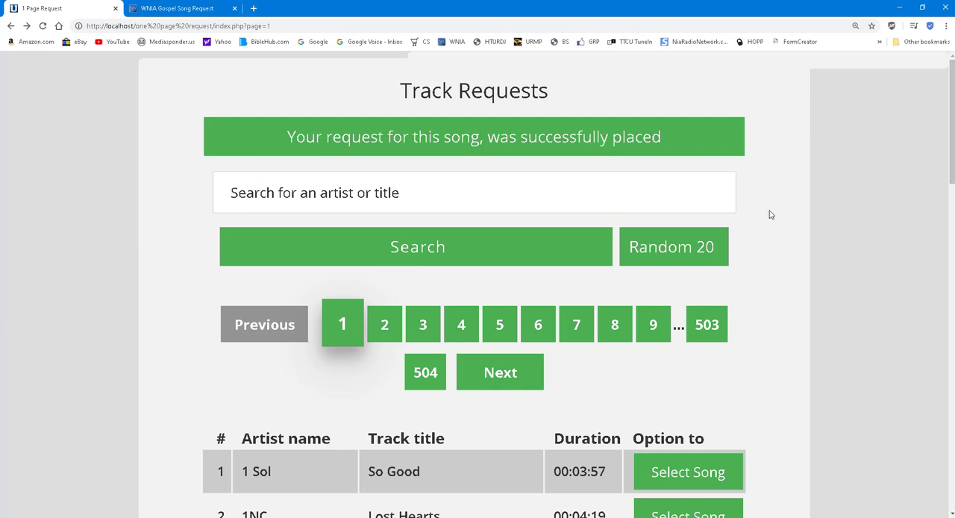
Load a random selection of 20 tracks and look through the whole list
left_click(681, 247)
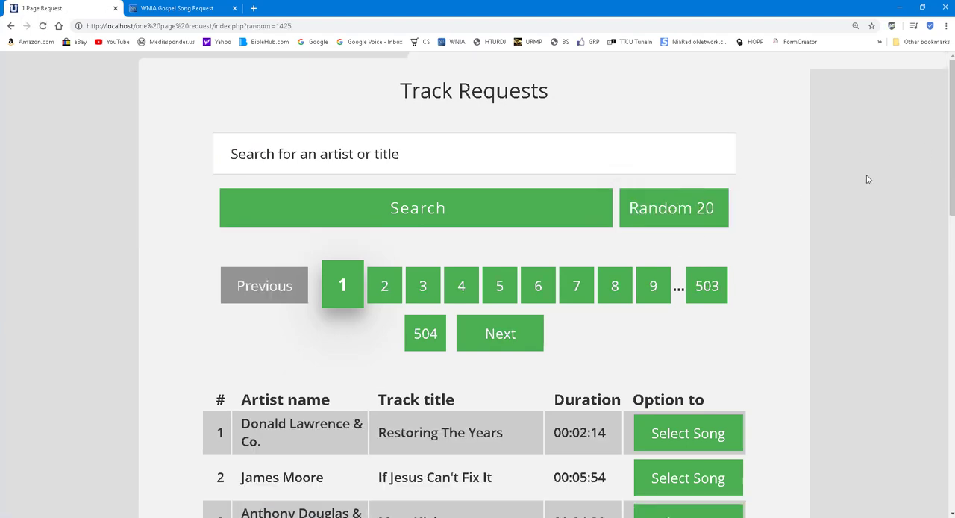
scroll(836, 224, "down", 10)
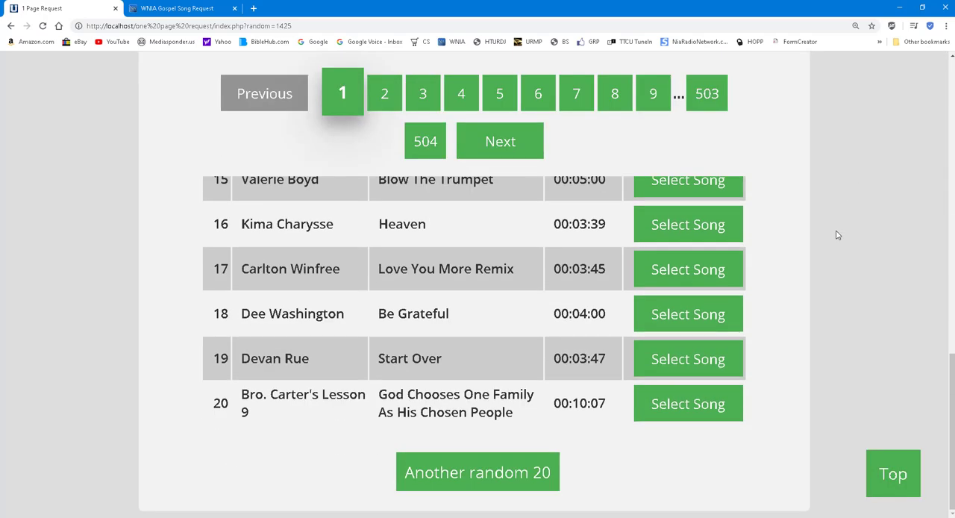
scroll(837, 236, "up", 2)
scroll(838, 235, "up", 10)
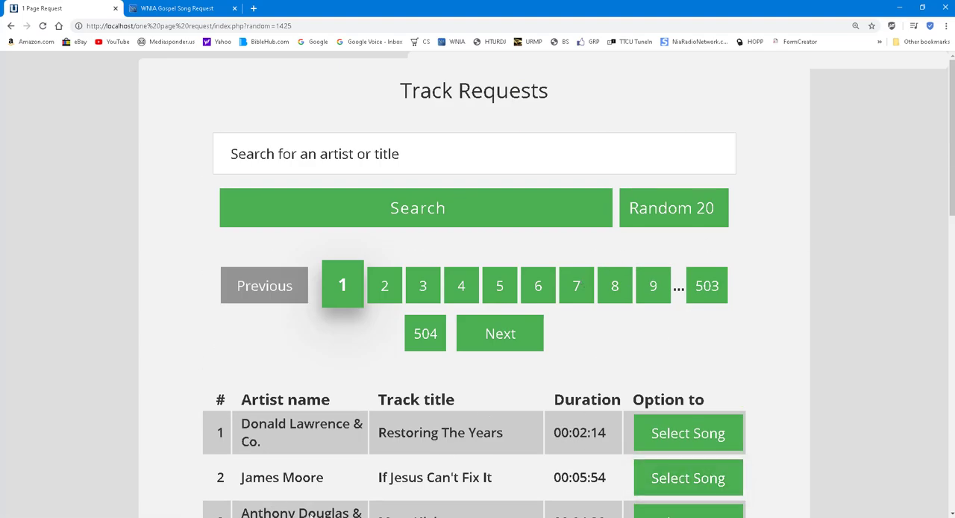
Open index.php from the request folder in EditPlus 2 and set the daily request limit $reqLimit to 1
key("alt+Tab")
double_click(249, 135)
left_click(251, 132)
right_click(251, 132)
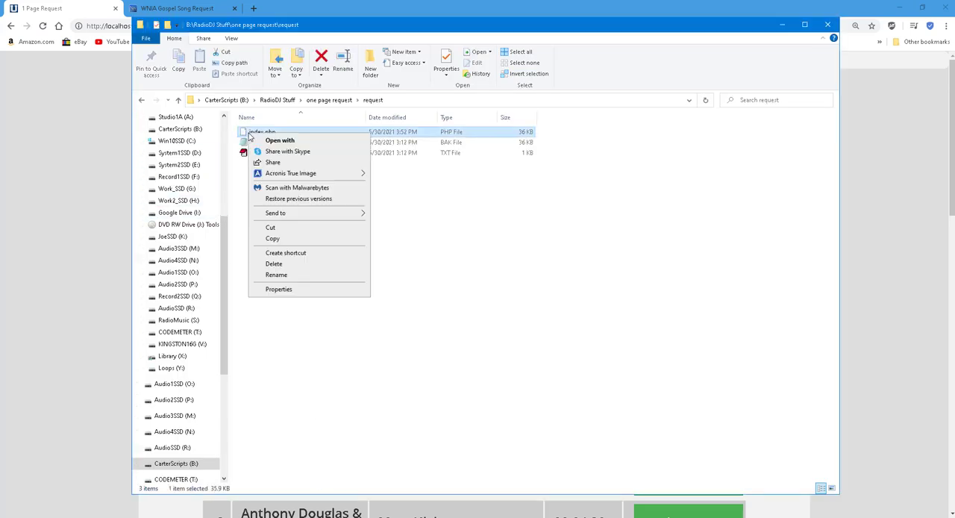
mouse_move(358, 214)
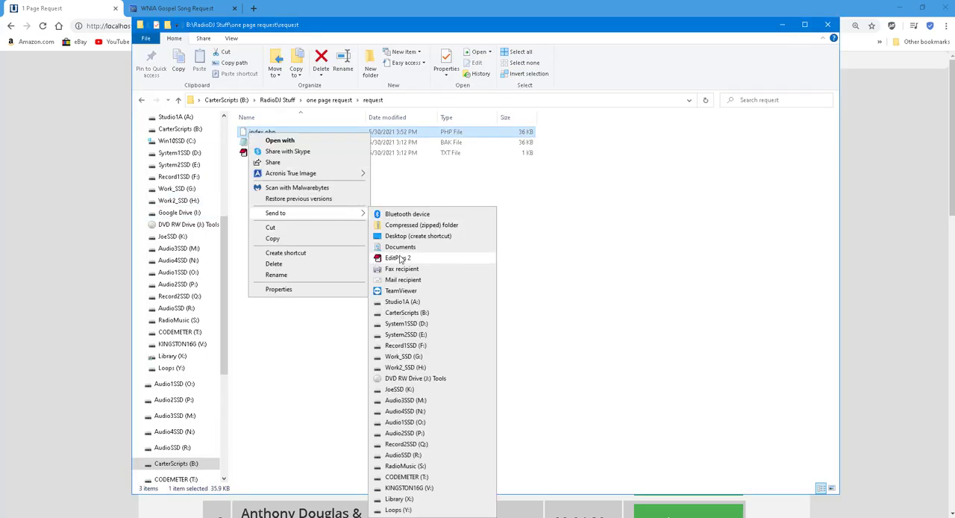
left_click(399, 259)
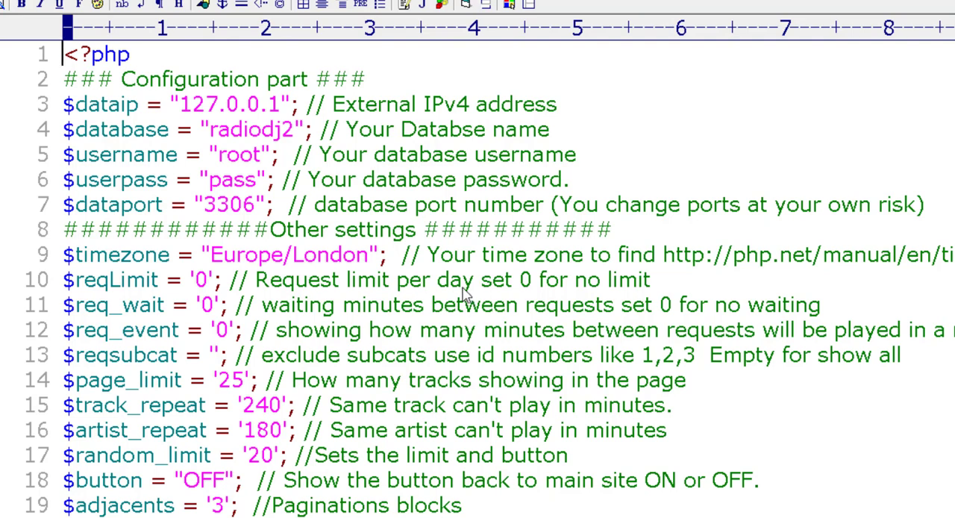
mouse_move(213, 280)
left_mouse_down()
mouse_move(188, 282)
mouse_move(200, 288)
left_mouse_up()
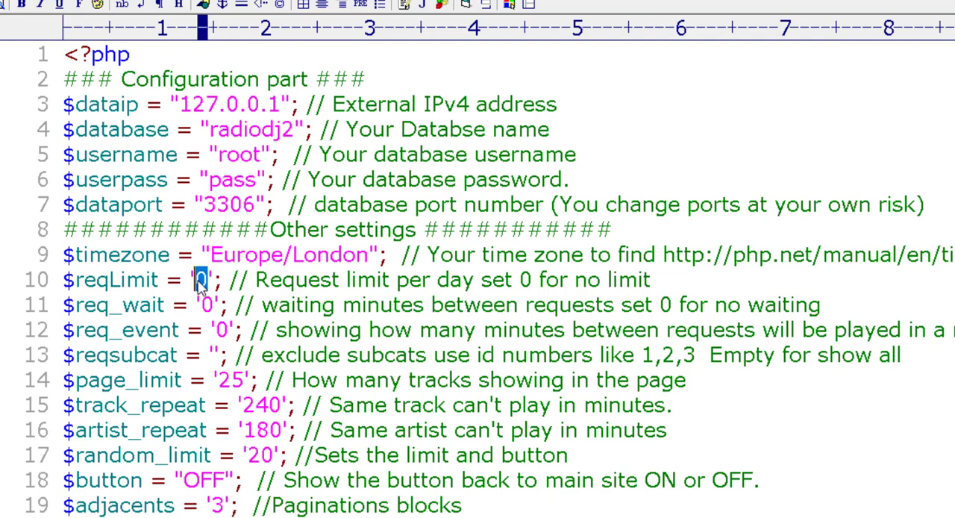
type("1")
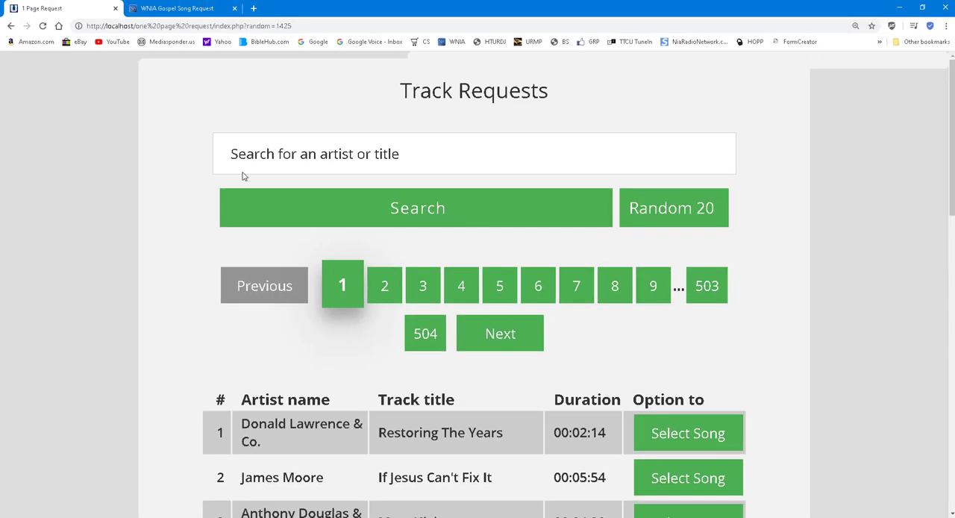
Select "Restoring The Years" from the random list, fill in the requester's name and send the request
left_click(664, 433)
left_click(340, 276)
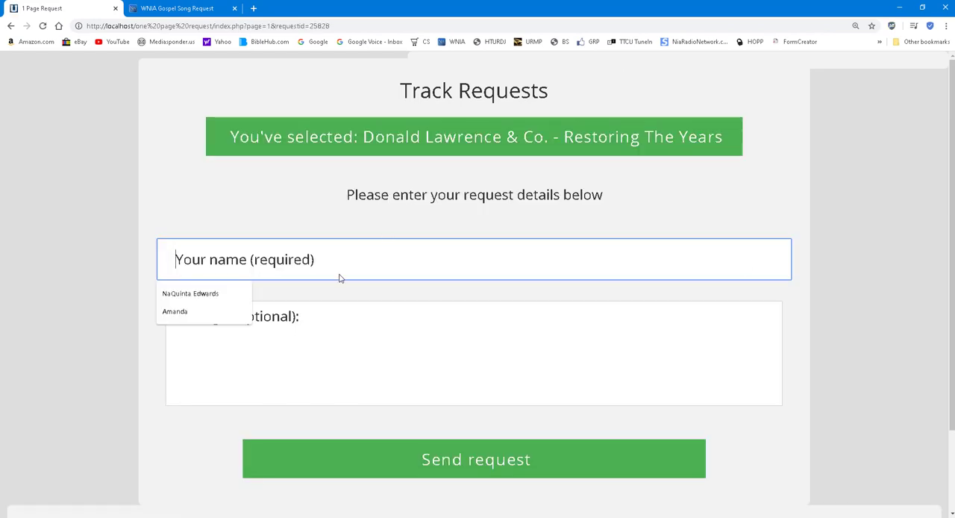
left_click(190, 313)
left_click(458, 454)
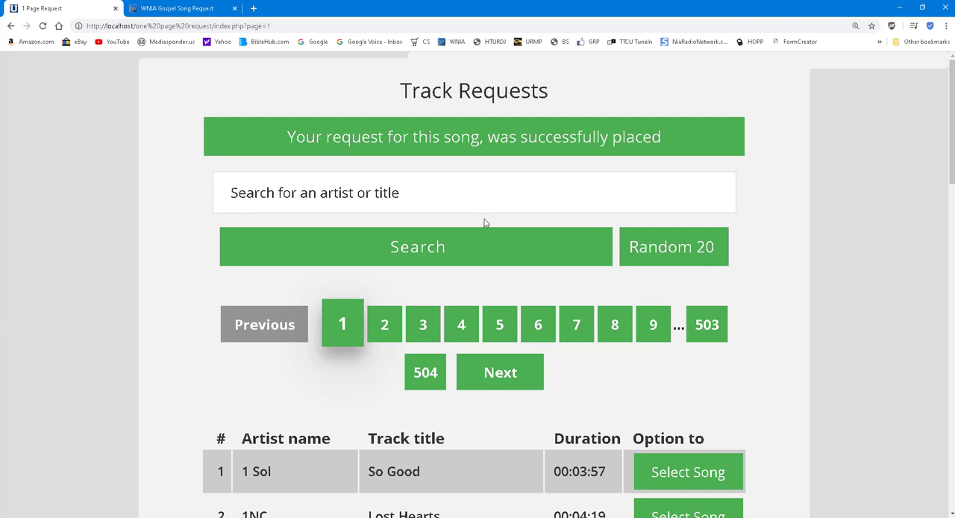
Select "Unconditional" by 1NC from the track list, fill in the requester's name and send the request
scroll(458, 339, "down", 3)
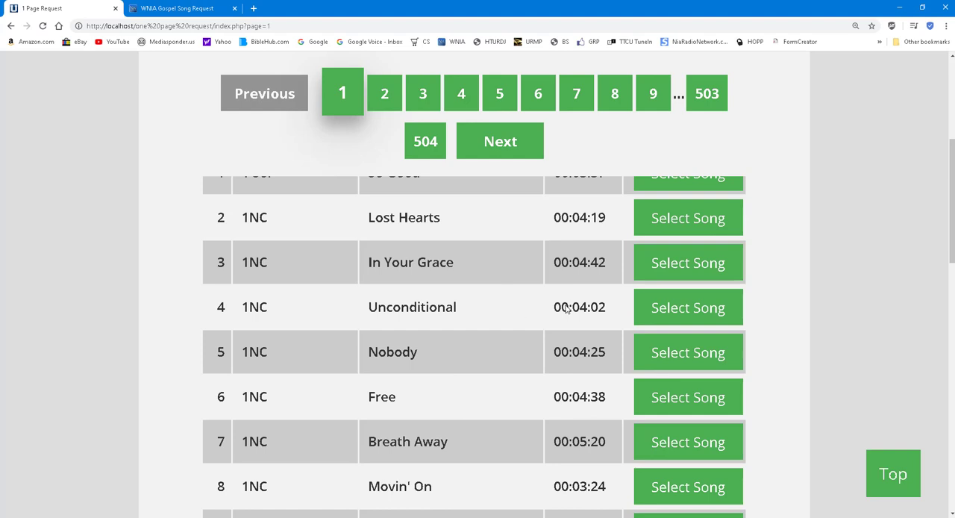
left_click(668, 309)
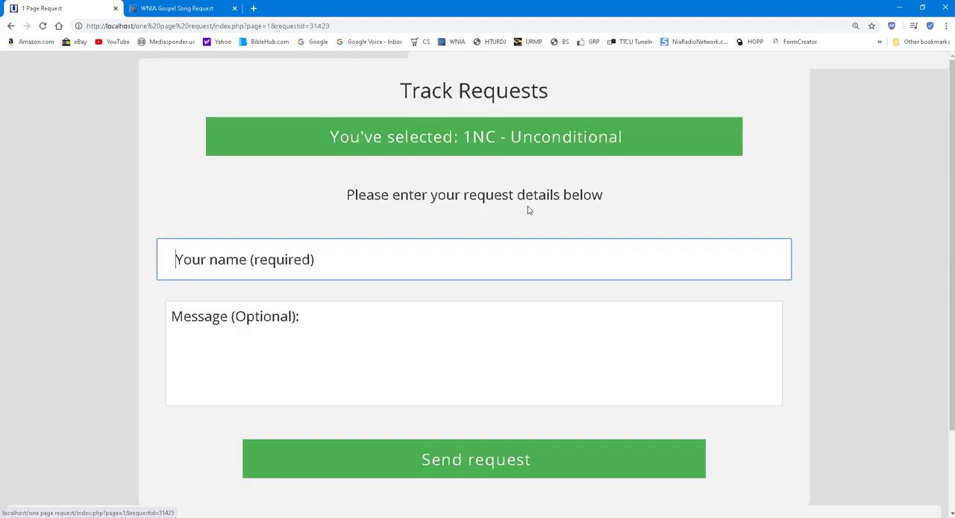
left_click(345, 263)
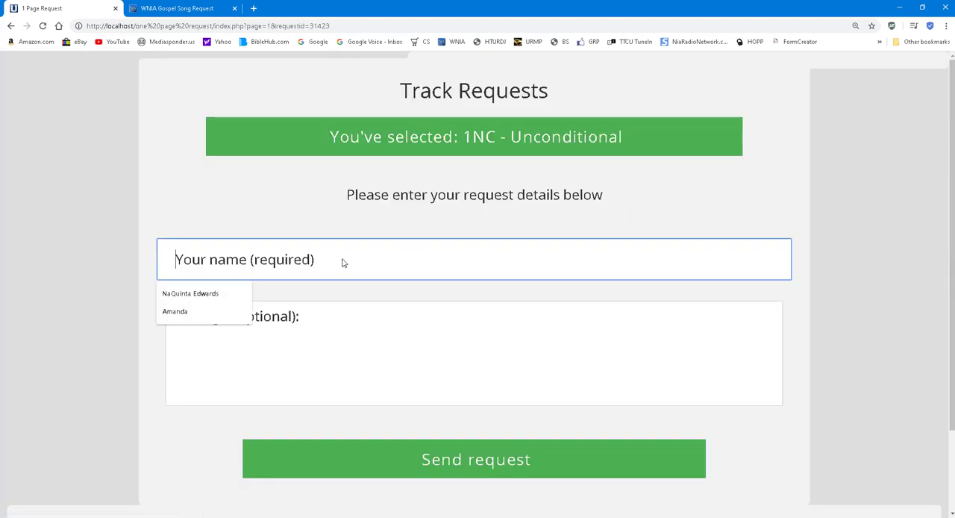
left_click(205, 313)
left_click(473, 458)
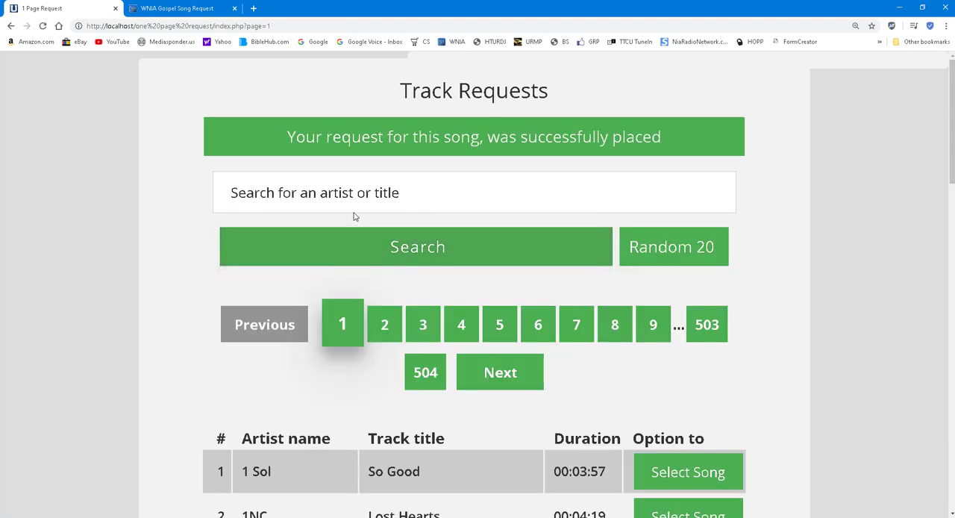
Reload the Track Requests page, resubmitting the same request, and look over the top of the track list
left_click(43, 25)
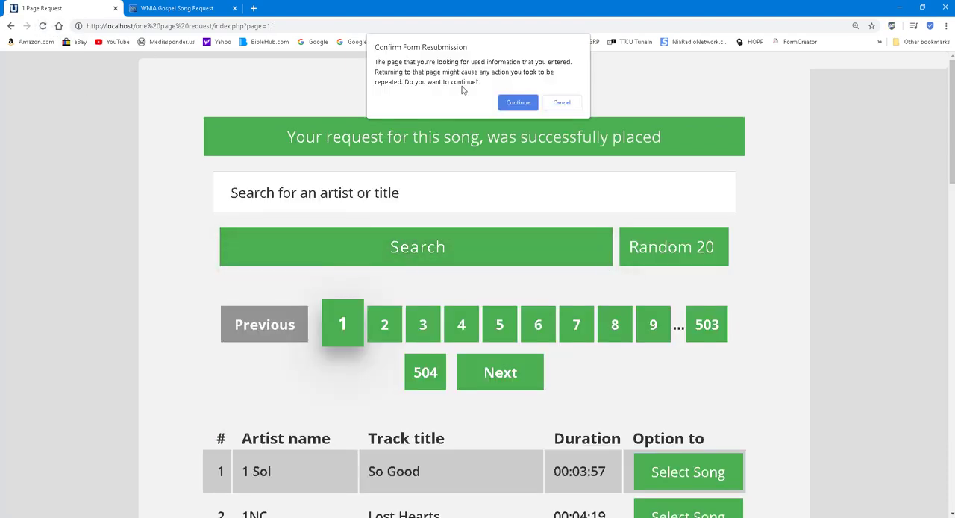
left_click(522, 108)
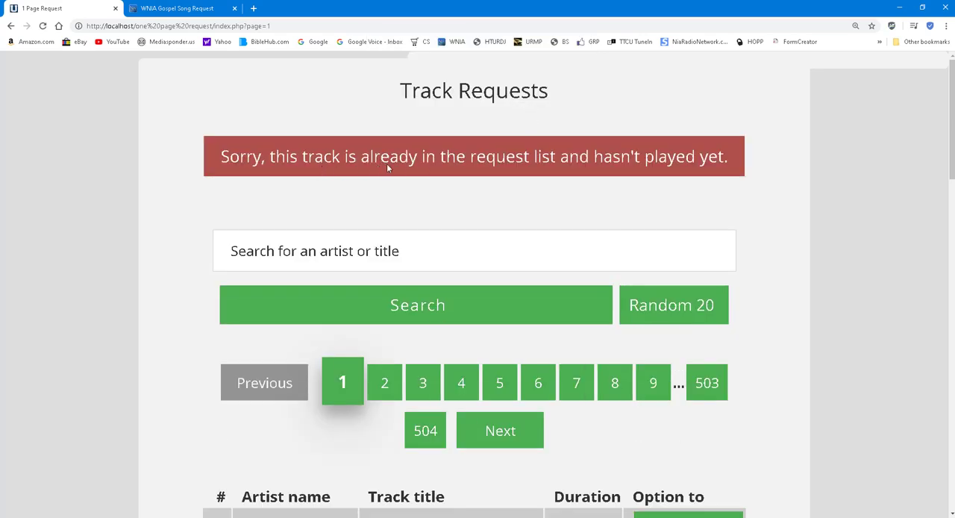
scroll(334, 284, "down", 4)
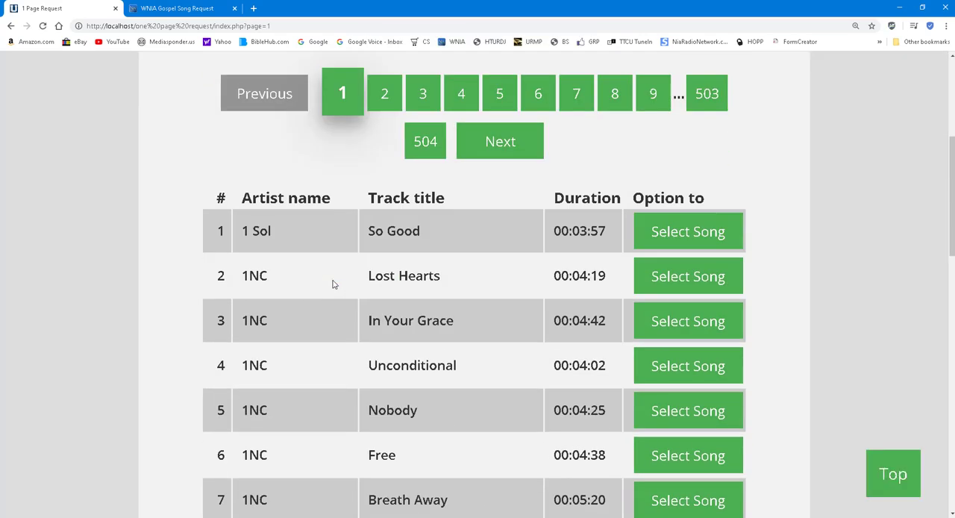
scroll(334, 282, "up", 1)
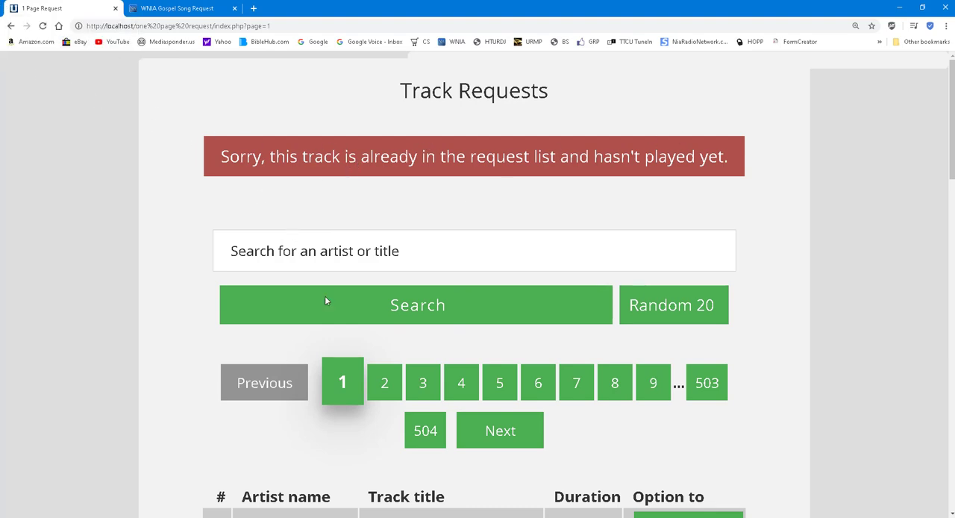
Go to page 3 of the track list and request "Move In Me" by 3 Winans Brothers with the requester's first name
scroll(326, 301, "down", 2)
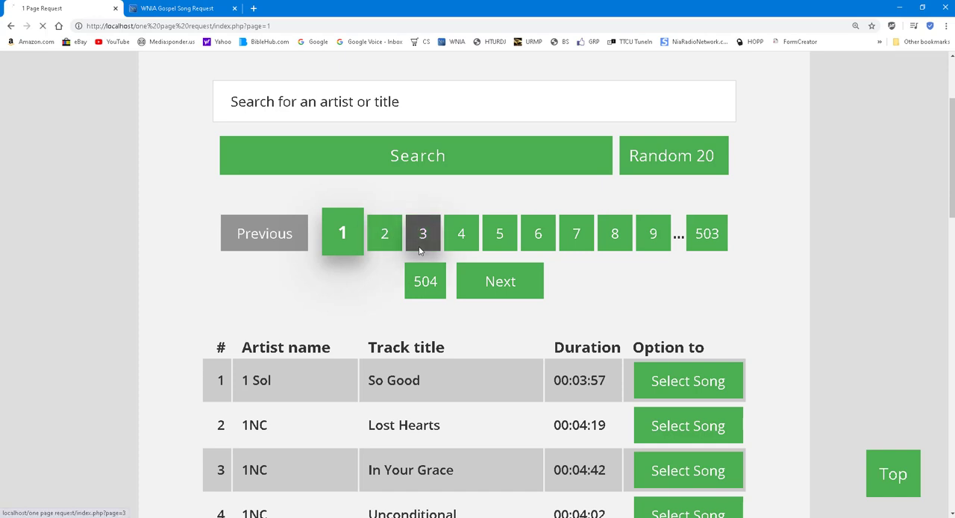
left_click(417, 224)
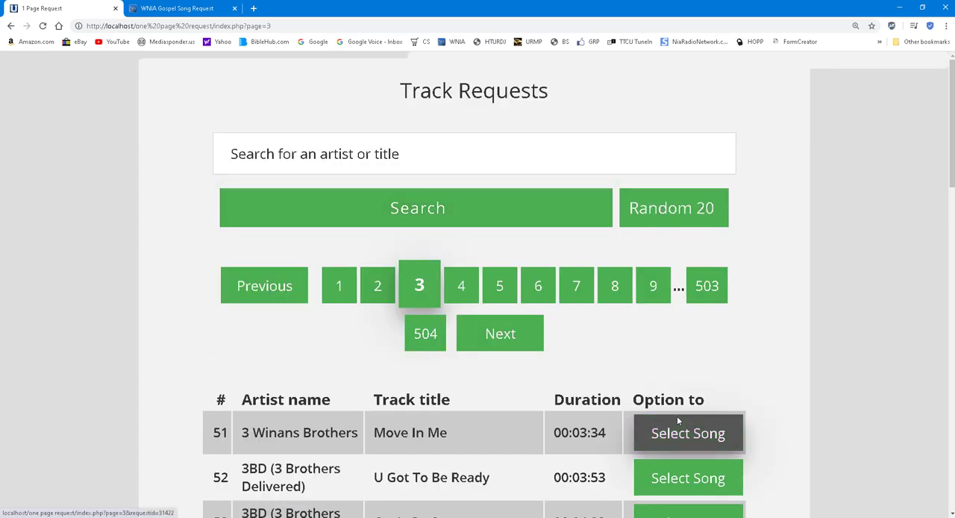
left_click(677, 419)
left_click(364, 261)
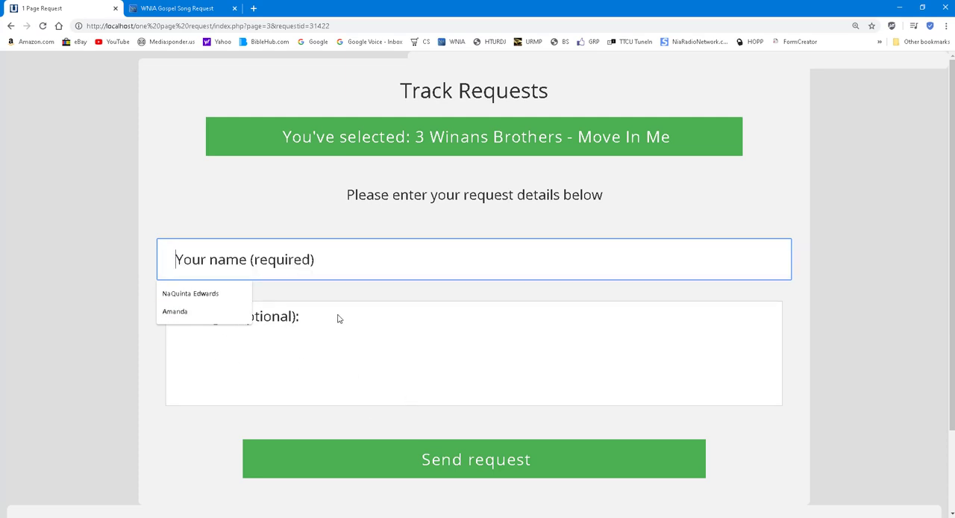
type("Roderick")
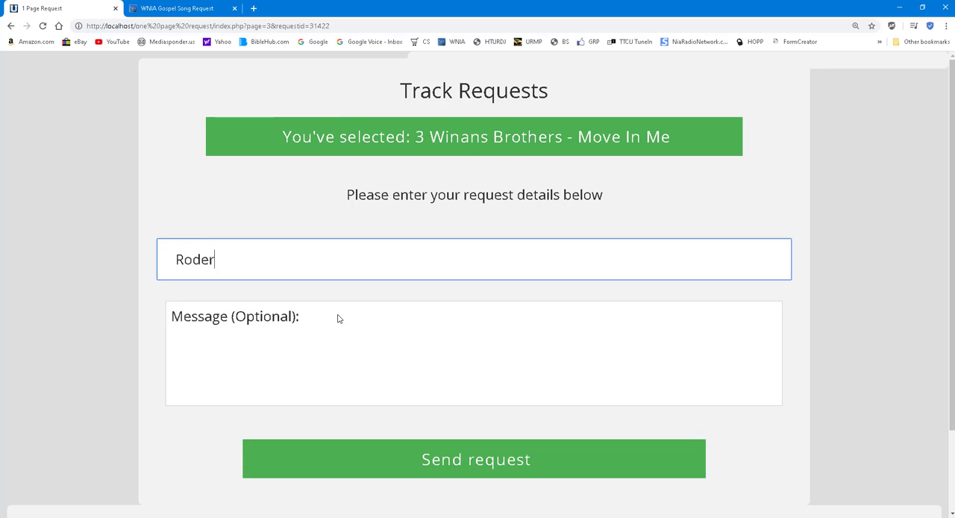
left_click(427, 454)
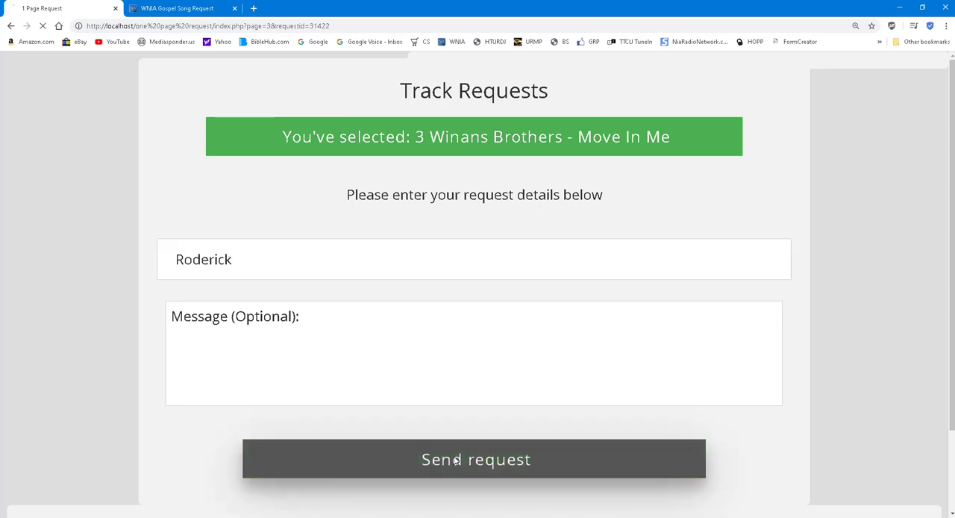
Request "Rejoice" by 6&33 from page 3 with the requester's name, and look through the rest of that page's tracks
scroll(320, 265, "down", 6)
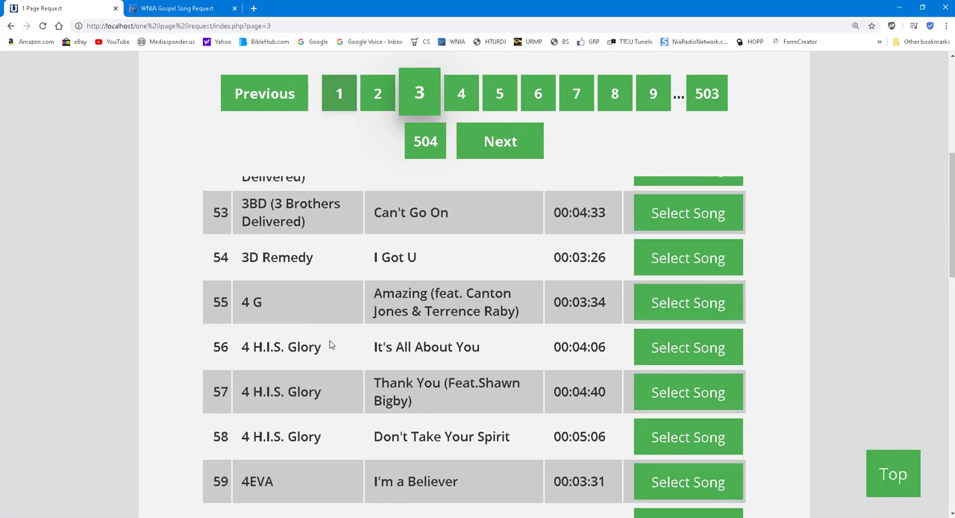
scroll(340, 387, "down", 1)
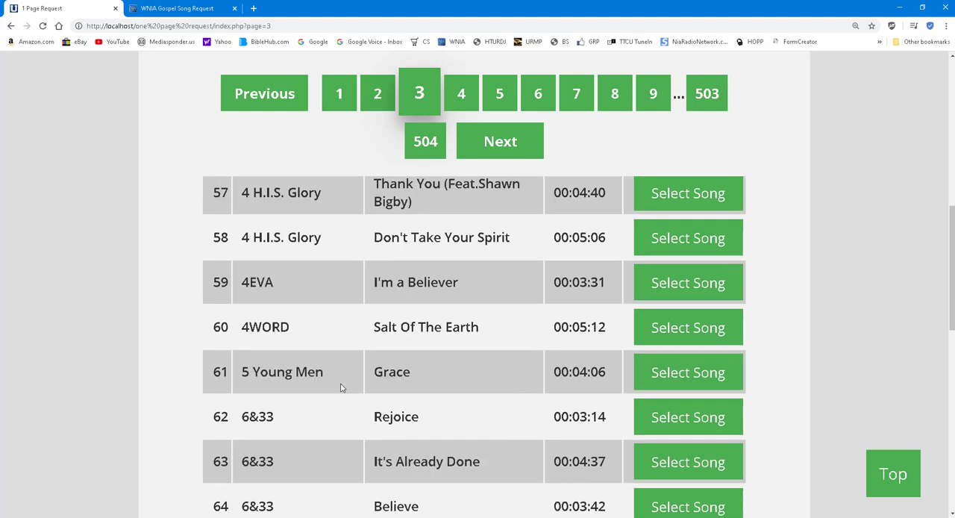
left_click(668, 418)
left_click(317, 270)
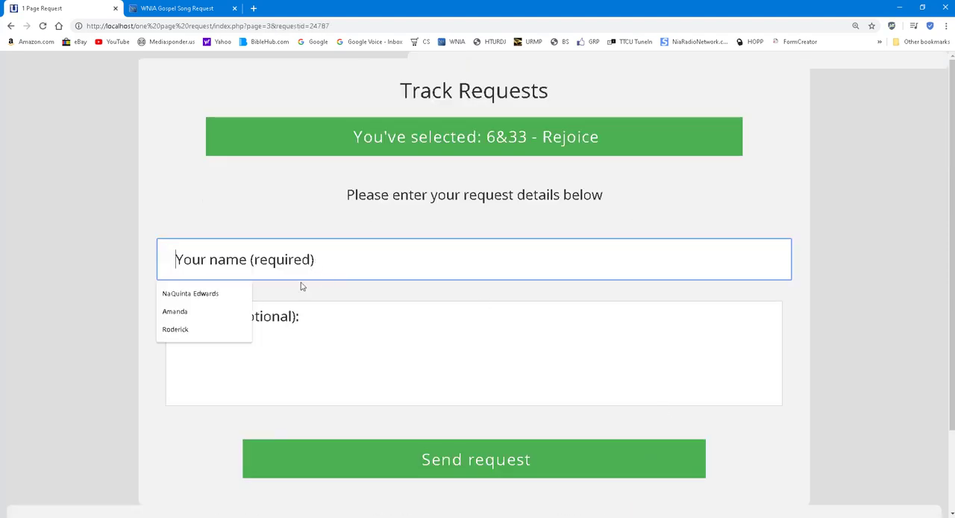
left_click(224, 292)
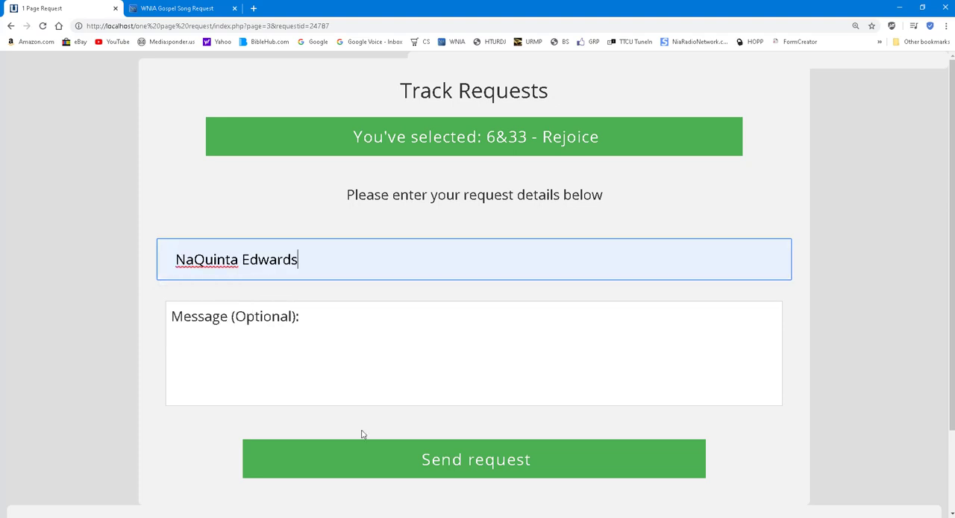
left_click(397, 453)
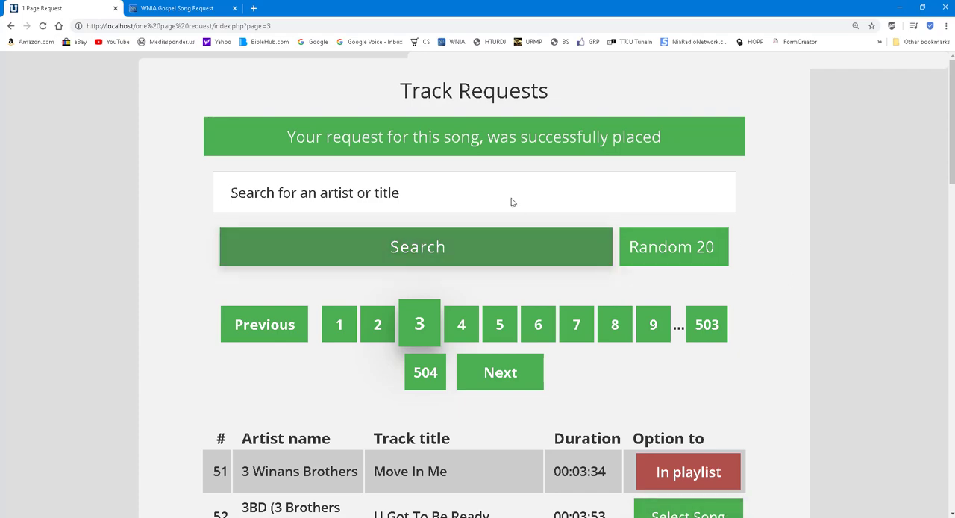
scroll(511, 201, "down", 9)
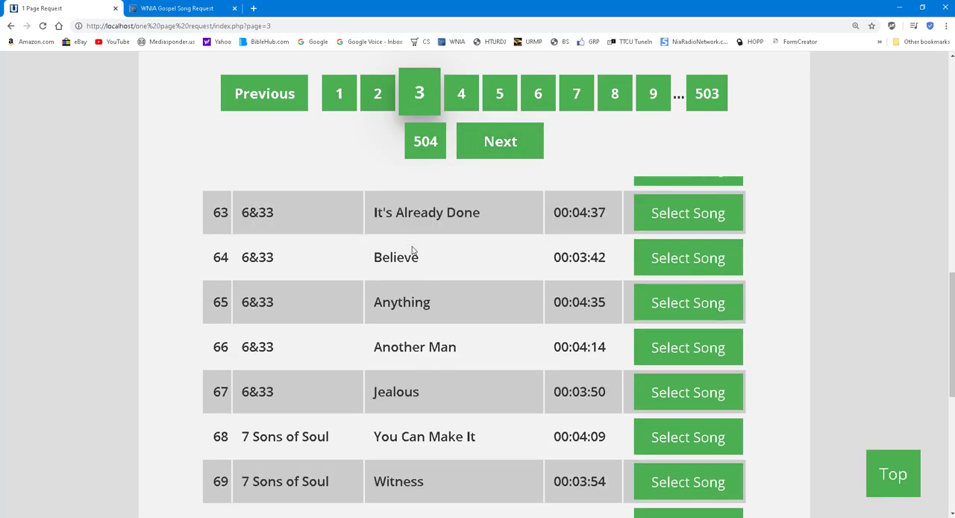
scroll(412, 250, "down", 4)
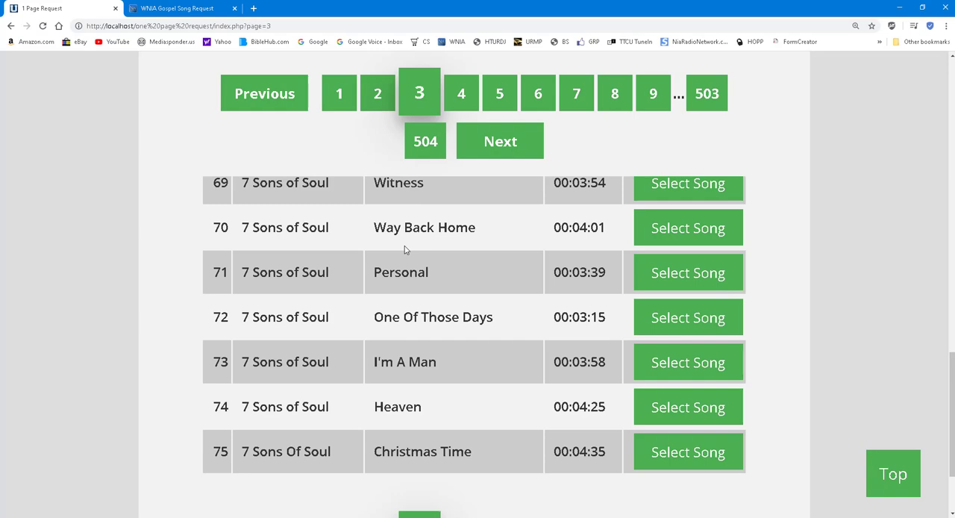
scroll(405, 248, "up", 1)
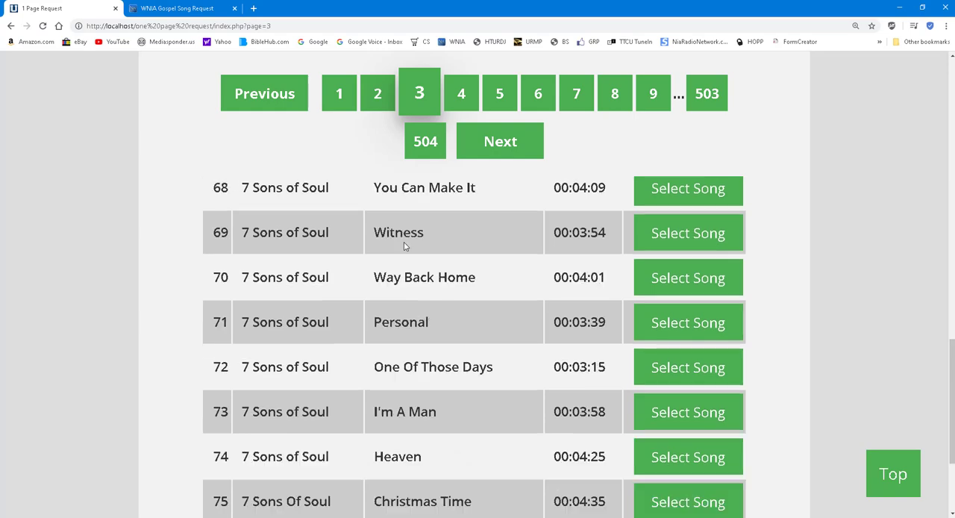
Switch to the WNIA Gospel Song Request page and choose "Thank You" by James Ziegler from page 4 of the song list
left_click(202, 9)
scroll(469, 328, "down", 9)
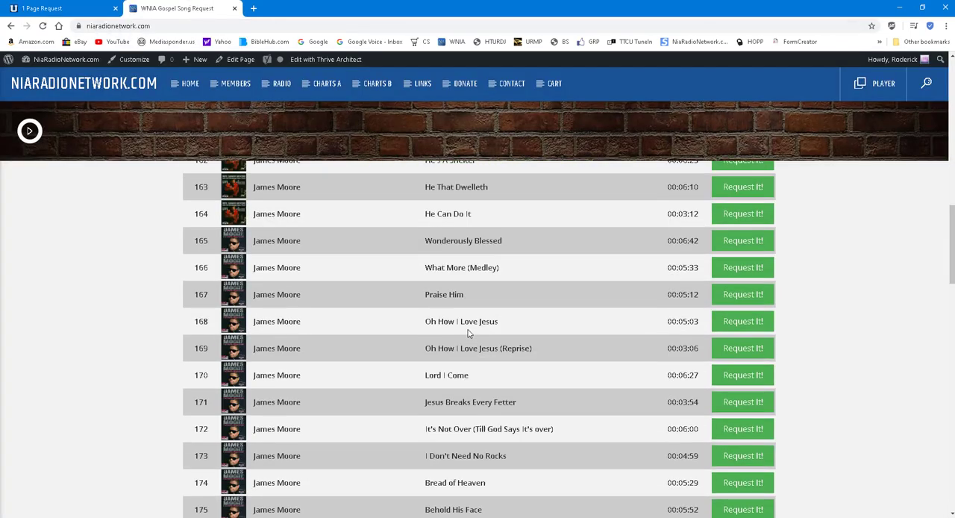
scroll(470, 343, "down", 7)
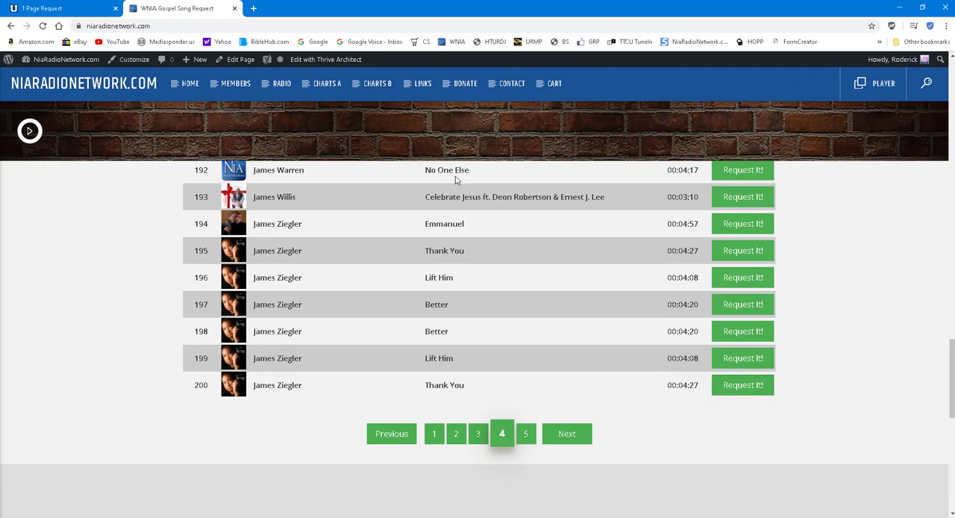
scroll(468, 175, "up", 5)
scroll(469, 174, "up", 9)
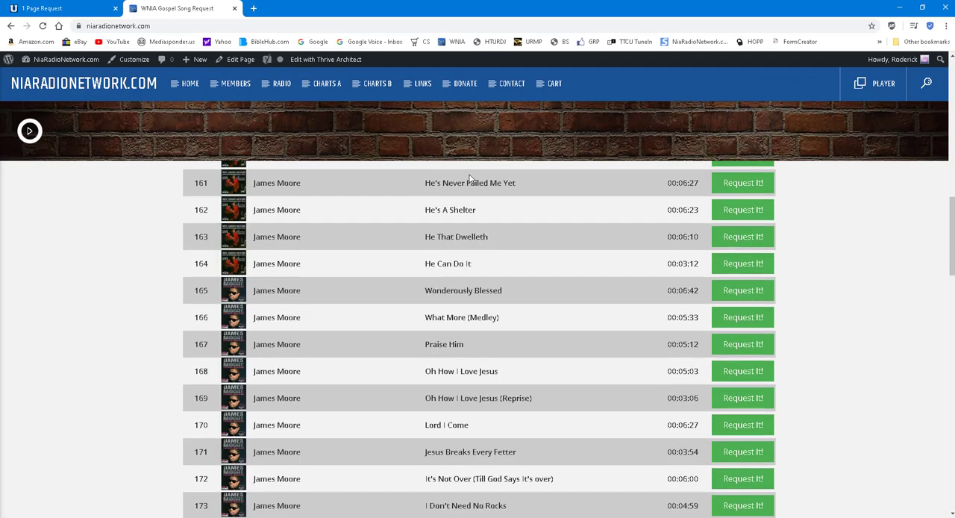
scroll(470, 174, "up", 9)
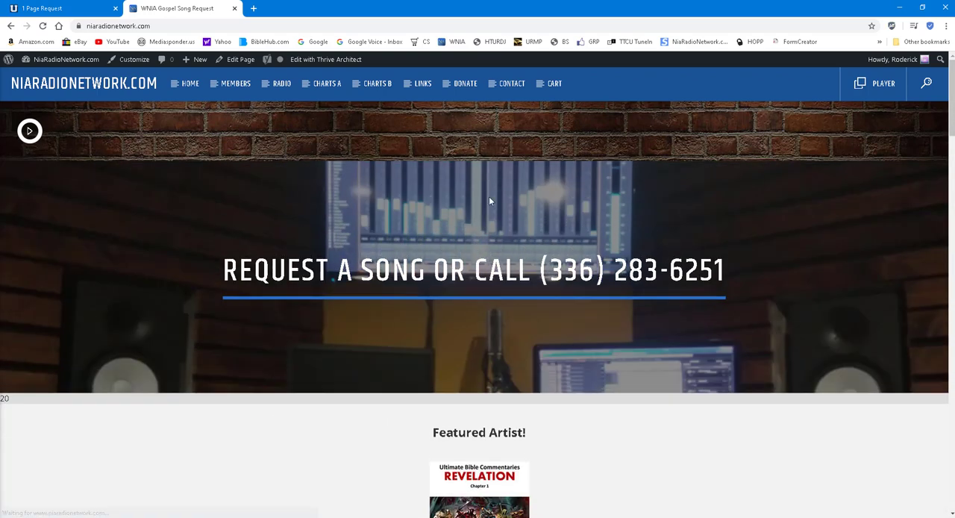
scroll(501, 210, "down", 4)
scroll(500, 211, "down", 1)
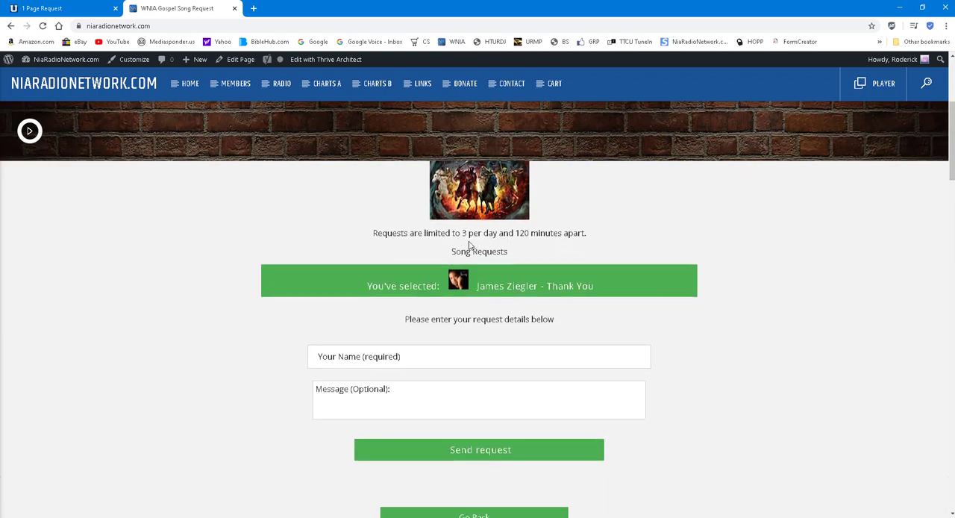
Fill in the requester's name for "Thank You", send the request and look over the returned page and song list
left_click(400, 361)
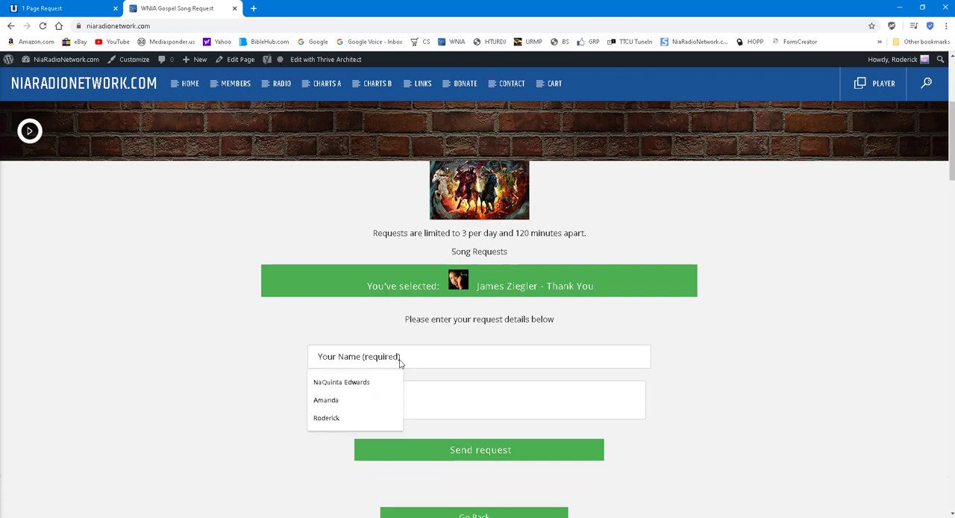
left_click(369, 418)
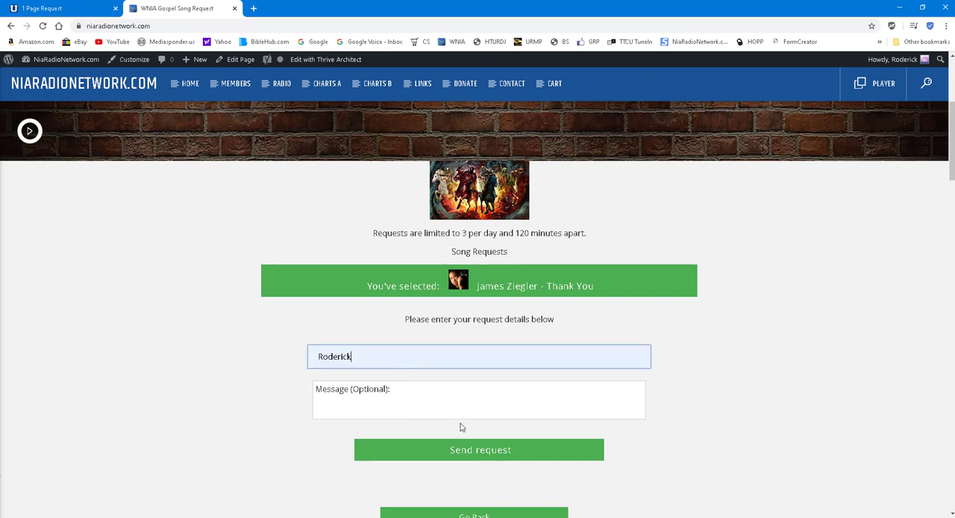
left_click(490, 450)
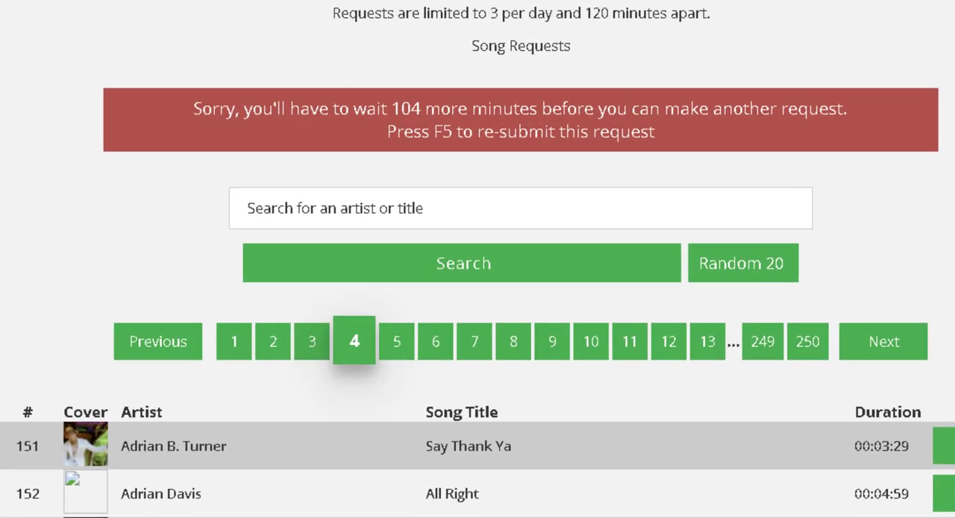
scroll(945, 209, "down", 7)
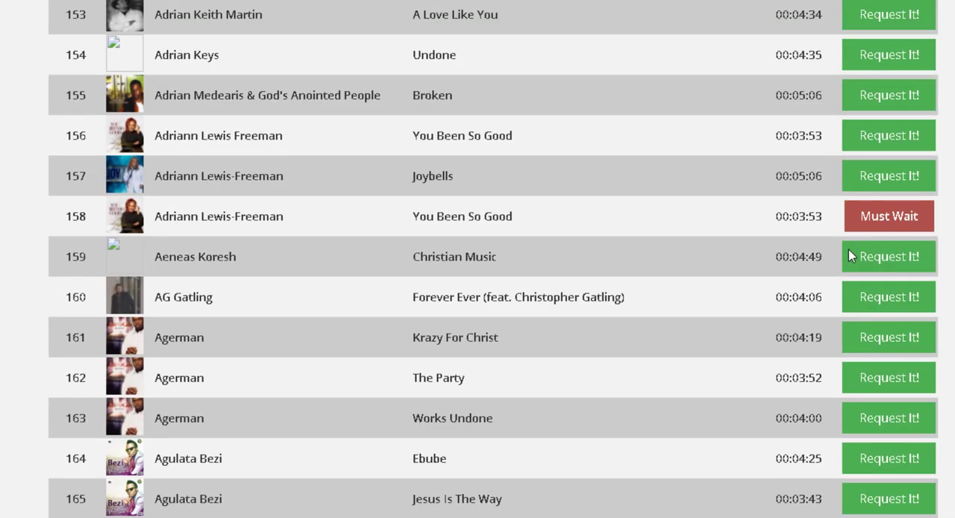
left_click(849, 256)
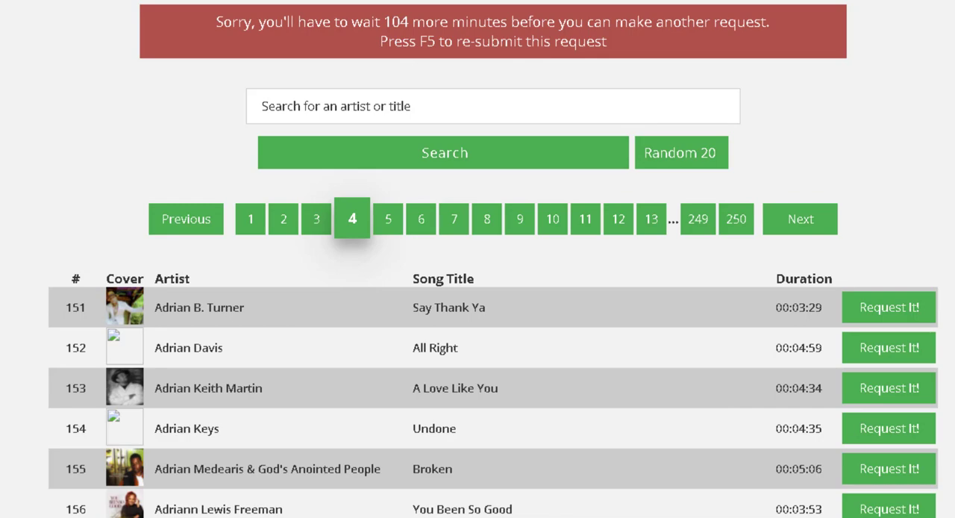
Switch to index.php in EditPlus and review its settings, highlighting the database connection lines from $dataip to $dataport
key("alt+Tab")
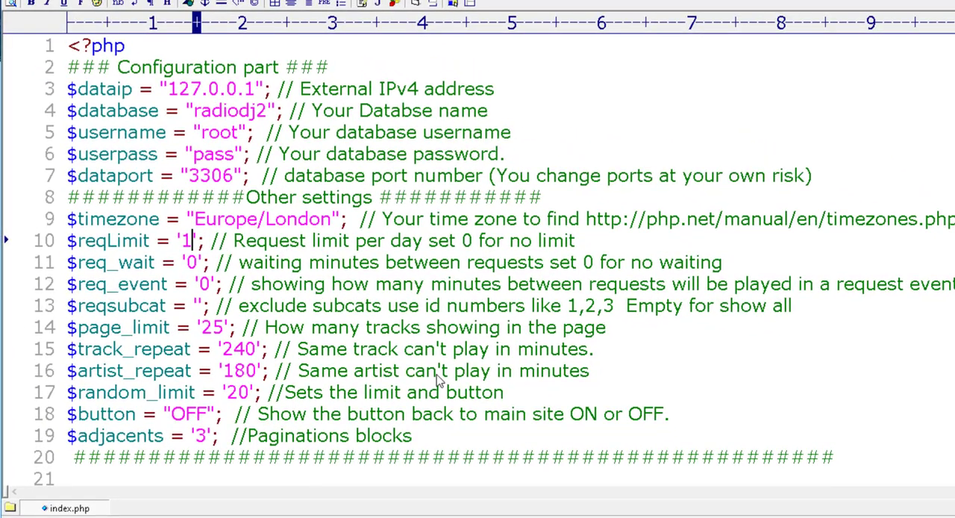
scroll(440, 380, "down", 7)
scroll(440, 380, "up", 7)
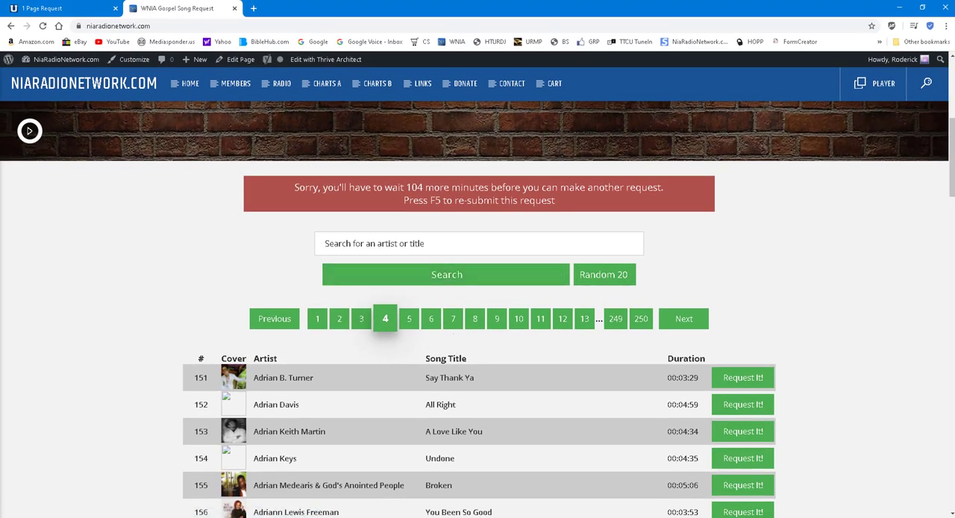
key("alt+Tab")
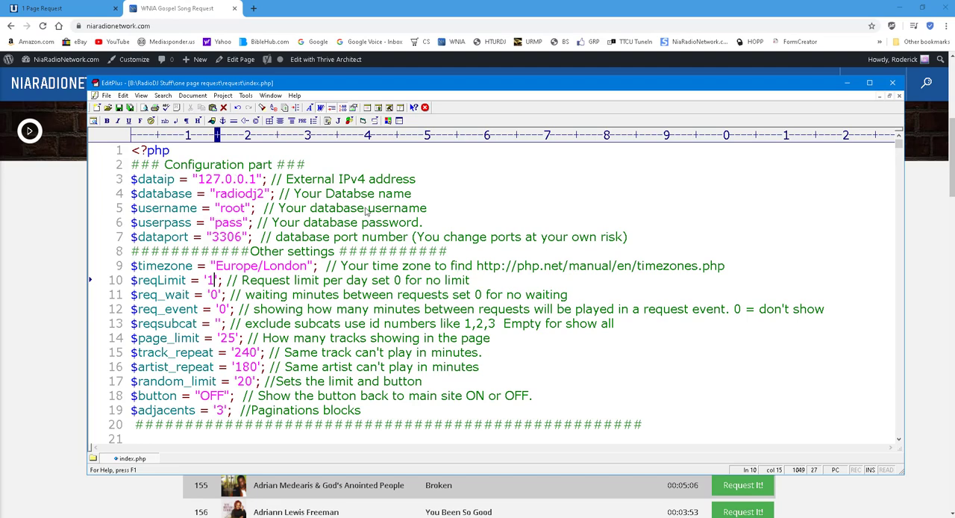
left_click_drag(633, 236, 128, 182)
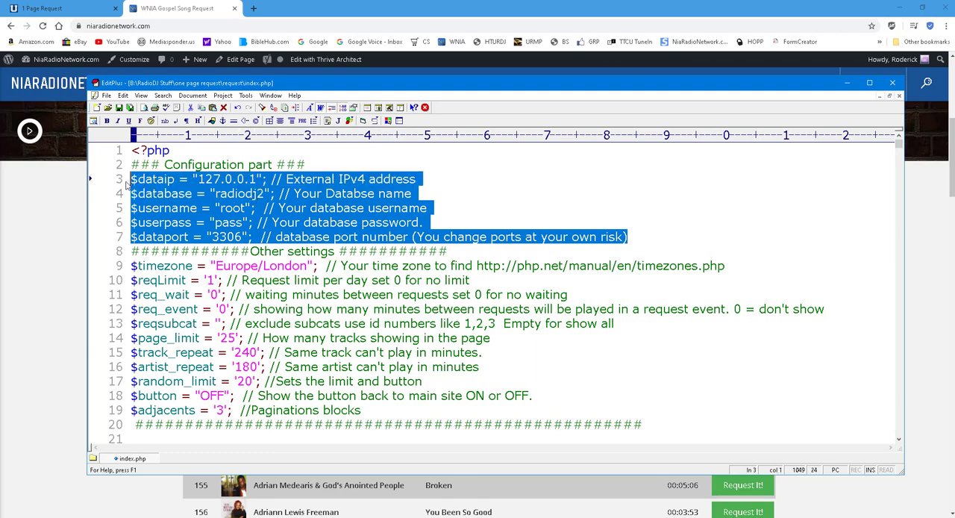
left_click(471, 161)
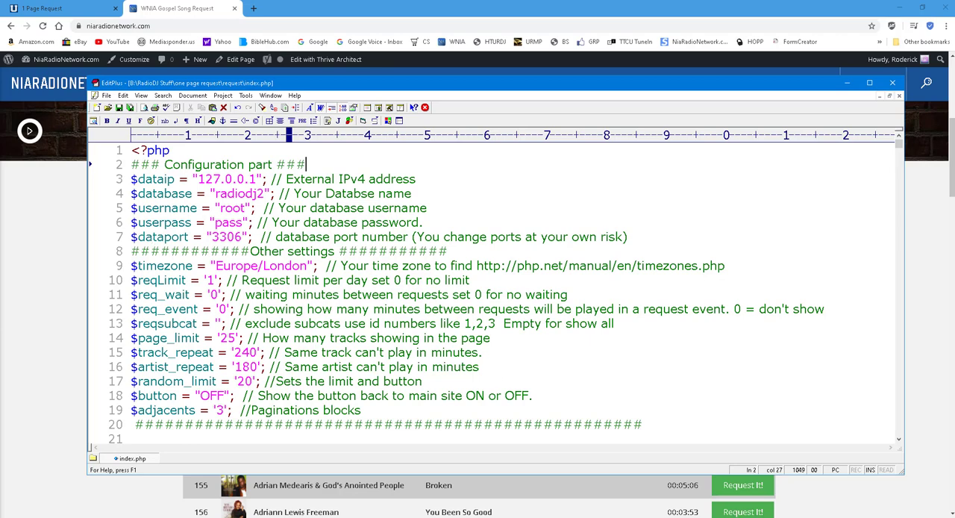
Return to the local Track Requests page in the browser and look through the page 3 track list
left_click(90, 8)
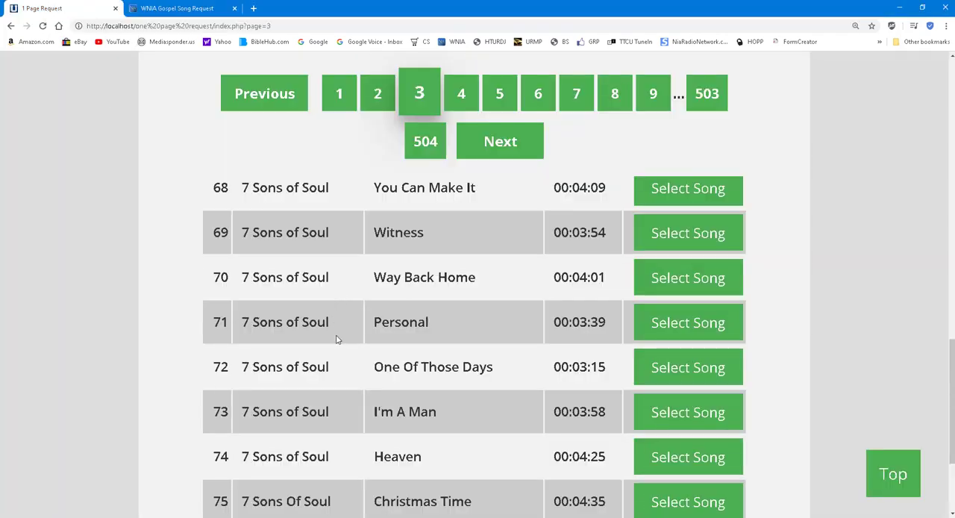
scroll(336, 327, "down", 2)
scroll(335, 348, "up", 15)
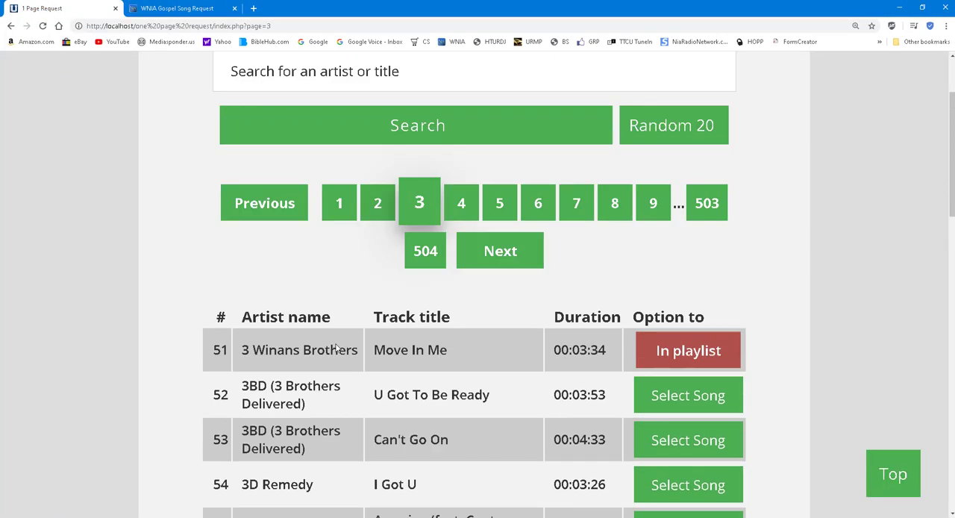